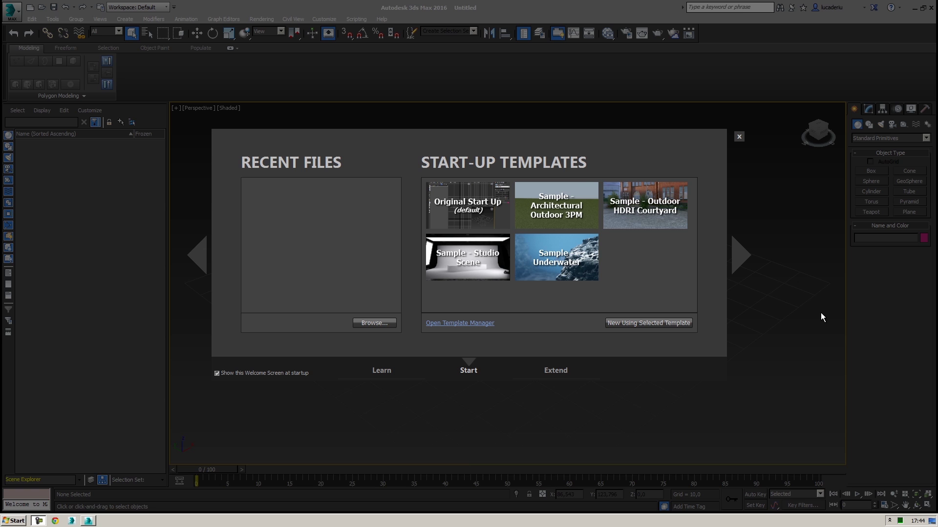
Browse the Welcome Screen's Learn page, movie list and Extend page, then close it.
mouse_move(557, 247)
mouse_move(638, 200)
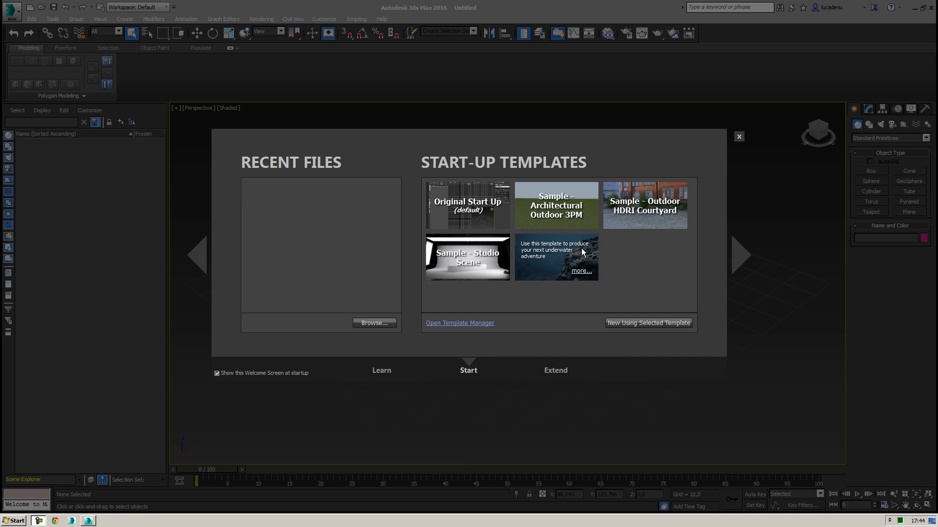
mouse_move(485, 214)
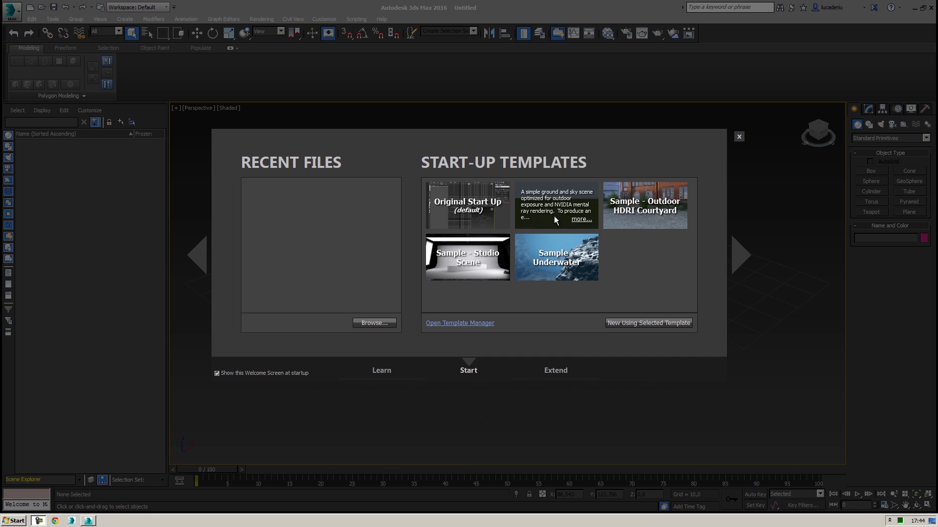
mouse_move(577, 220)
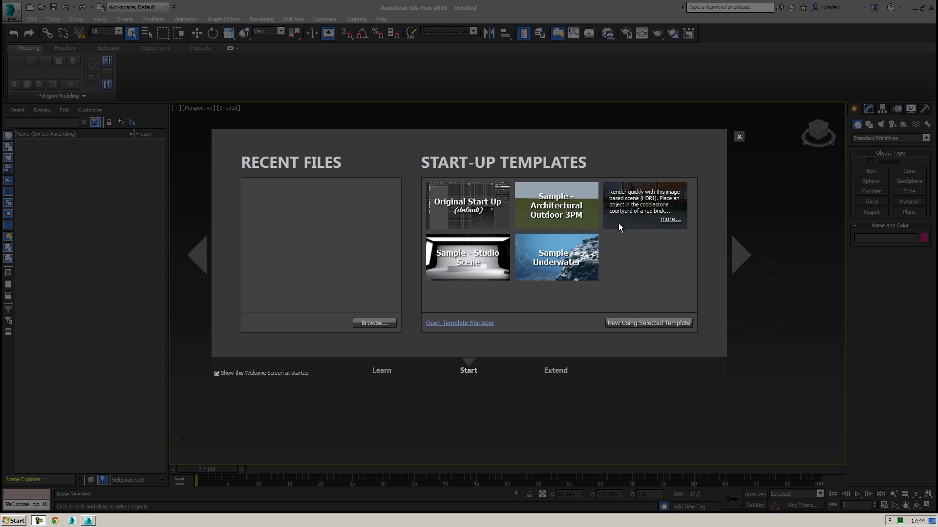
mouse_move(620, 222)
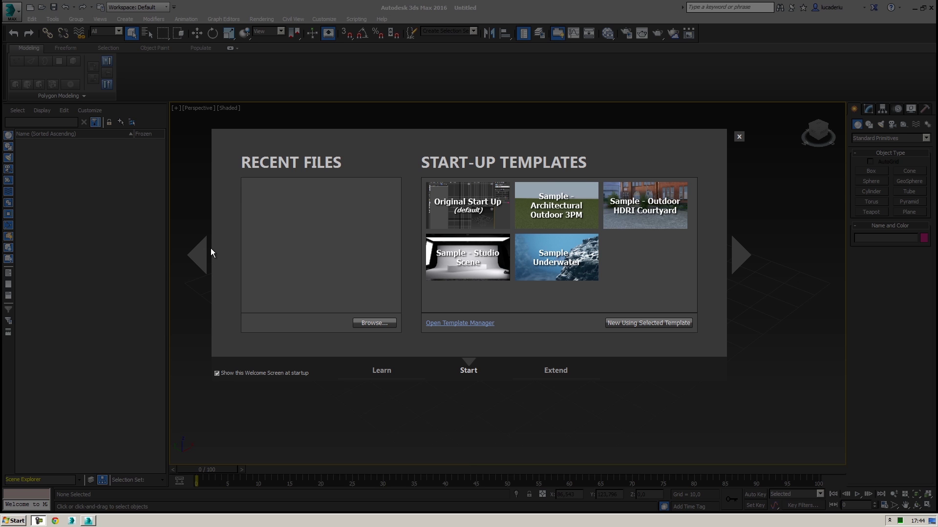
left_click(199, 254)
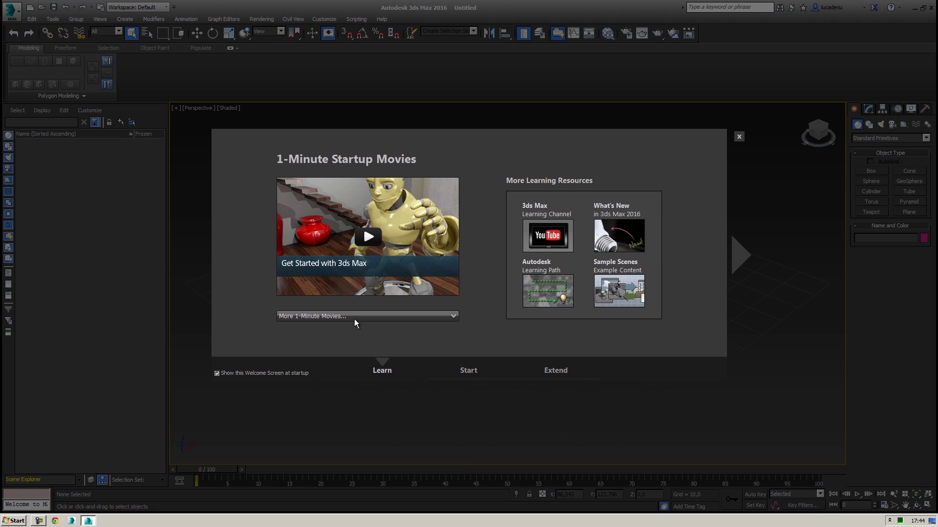
left_click(395, 317)
left_click(219, 287)
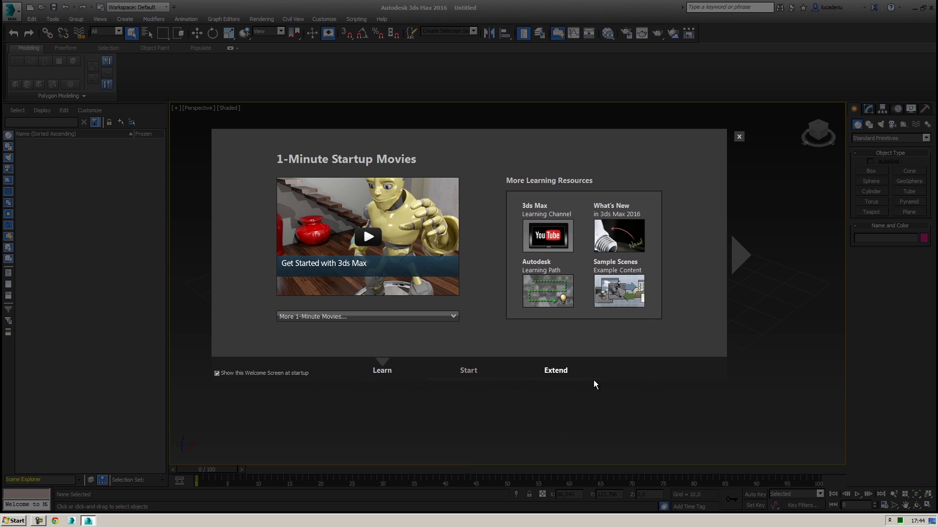
left_click(557, 371)
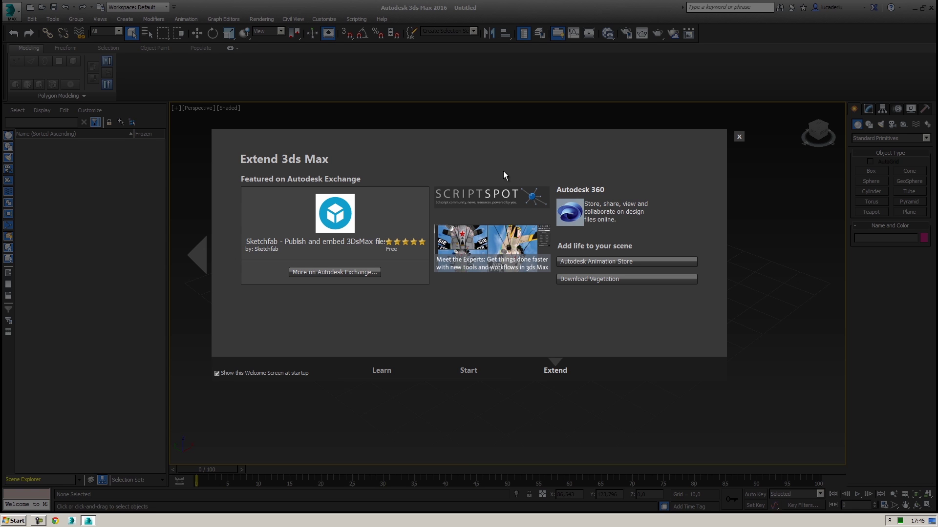
left_click(739, 136)
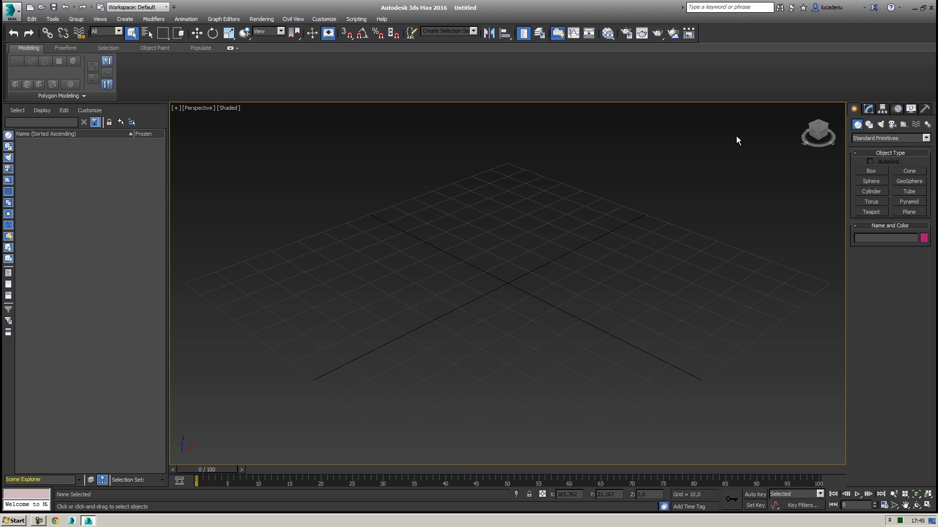
In Units Setup, set Metric Centimeters display units and a Centimeters system unit scale.
left_click(323, 20)
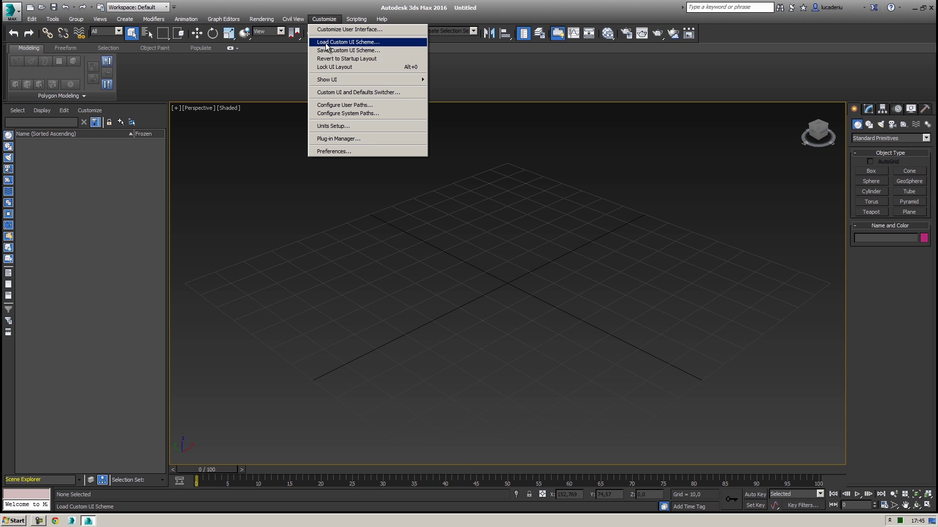
left_click(328, 126)
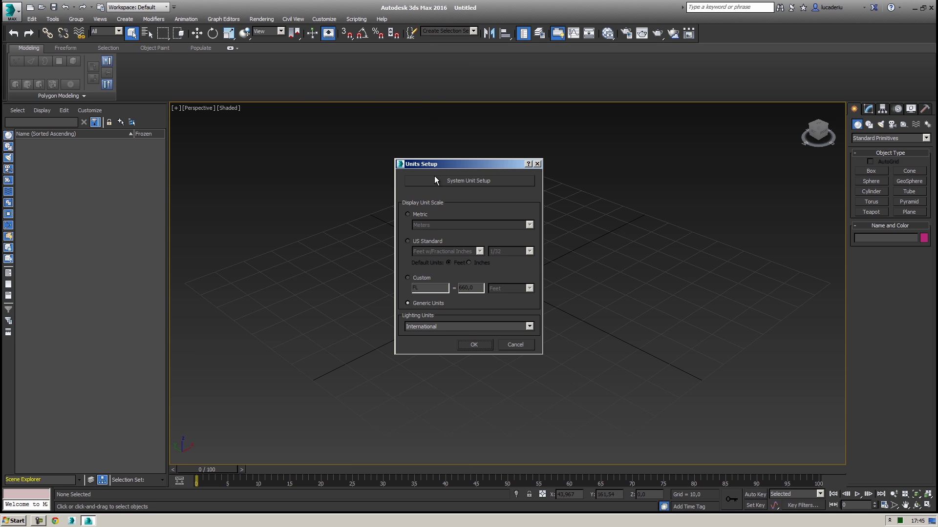
left_click(412, 215)
left_click(439, 226)
left_click(430, 237)
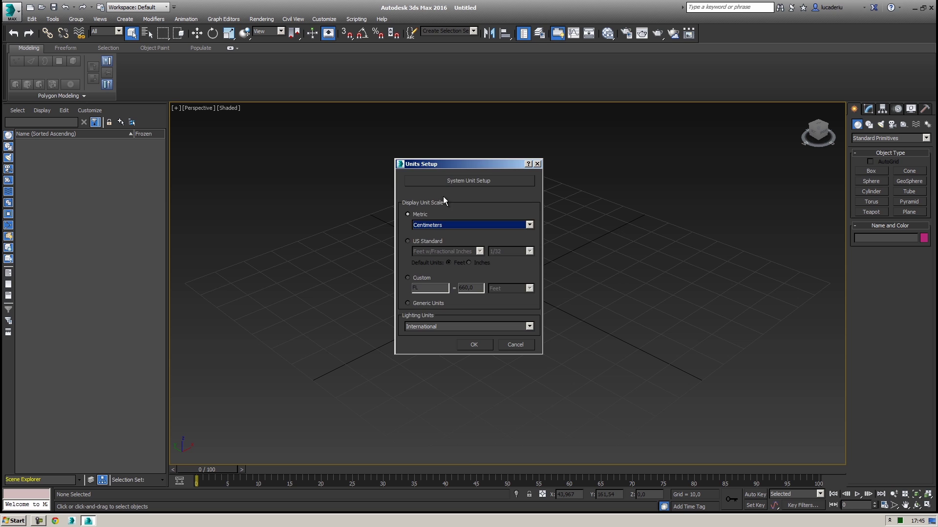
left_click(463, 181)
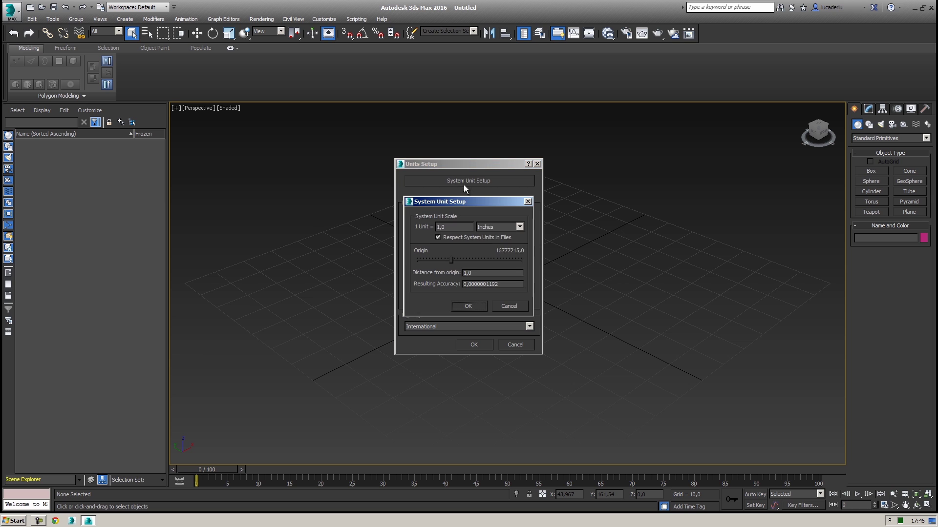
left_click(519, 227)
left_click(491, 261)
left_click(463, 306)
left_click(471, 345)
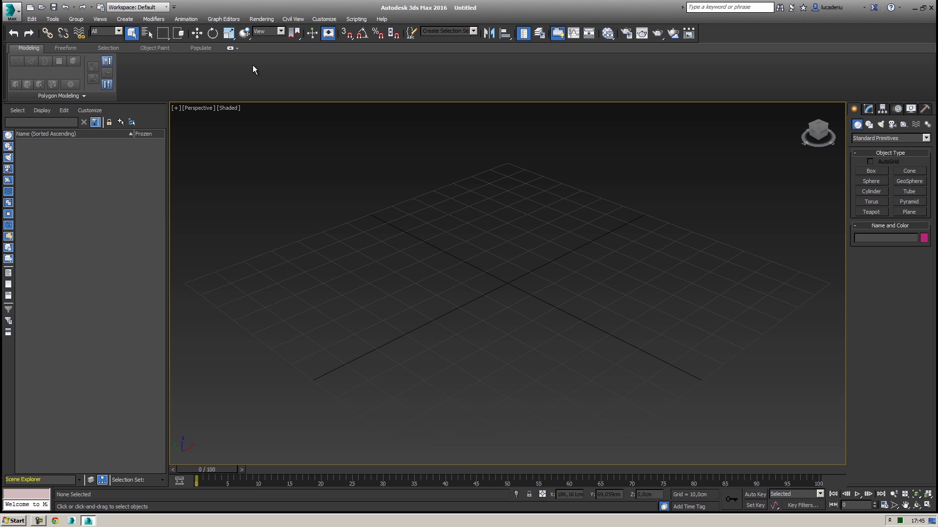
Hide the ribbon, then float the Scene Explorer and close it.
left_click(557, 33)
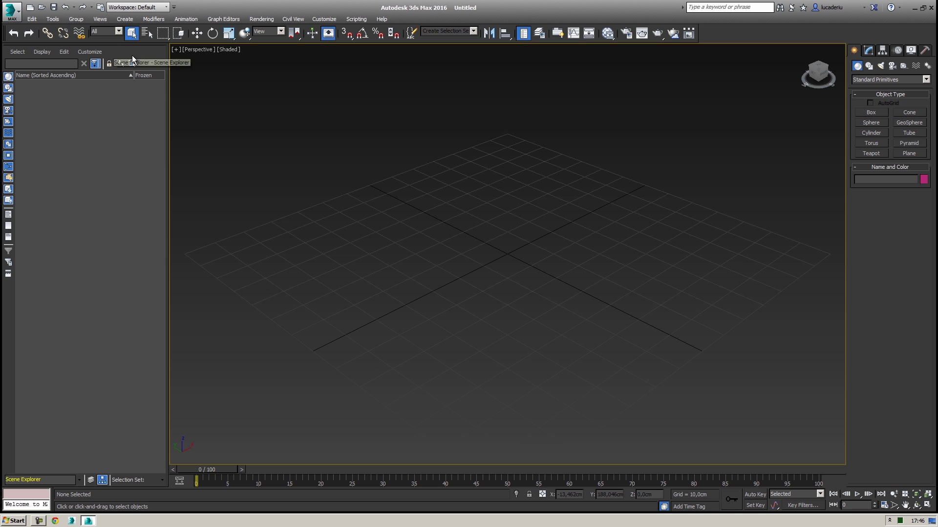
left_click_drag(137, 51, 318, 157)
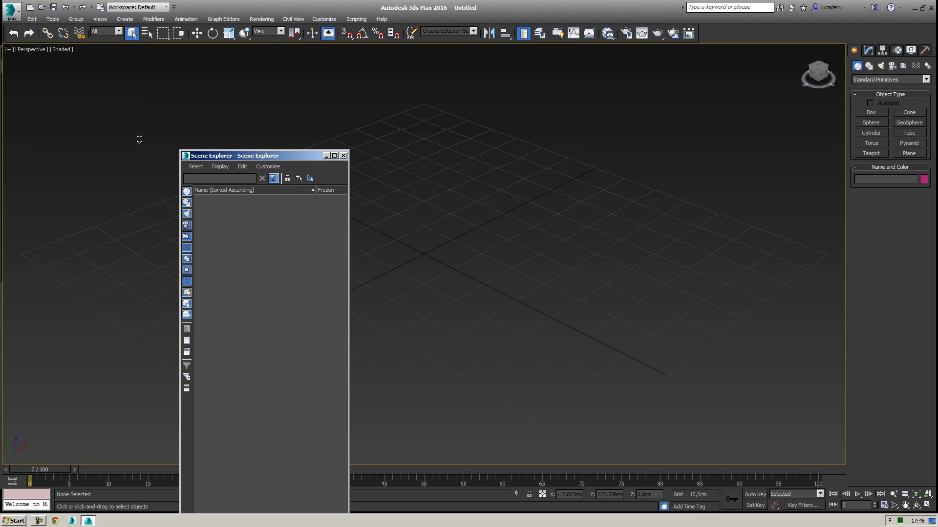
left_click(344, 156)
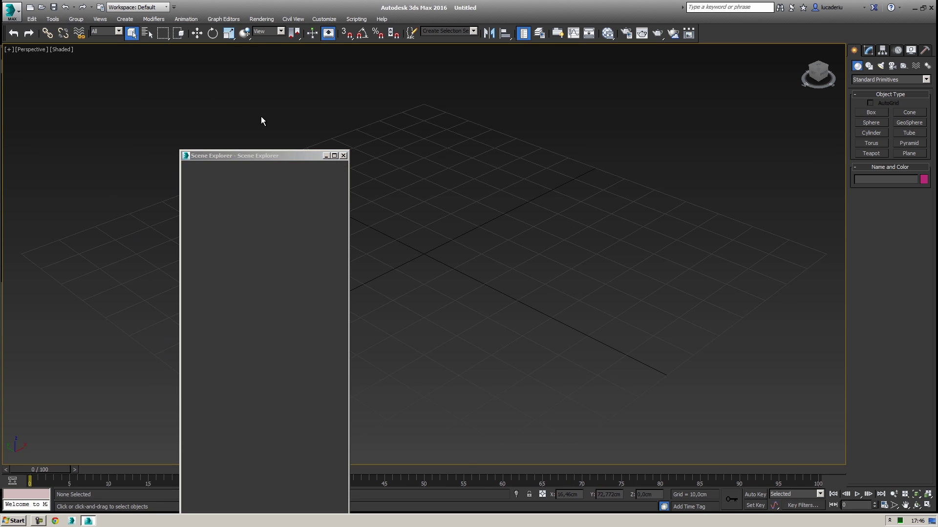
Reopen the Scene Explorer and dock it back on the left side.
left_click(528, 34)
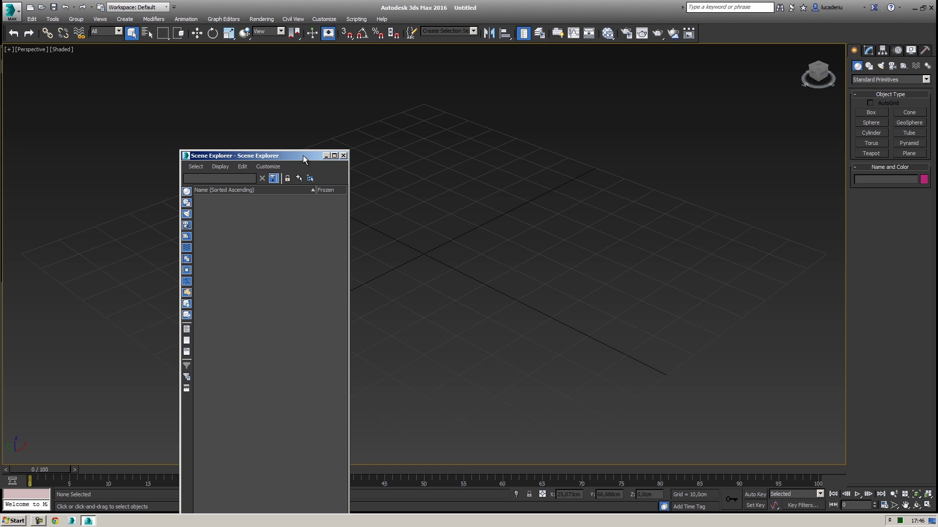
left_click_drag(303, 155, 257, 99)
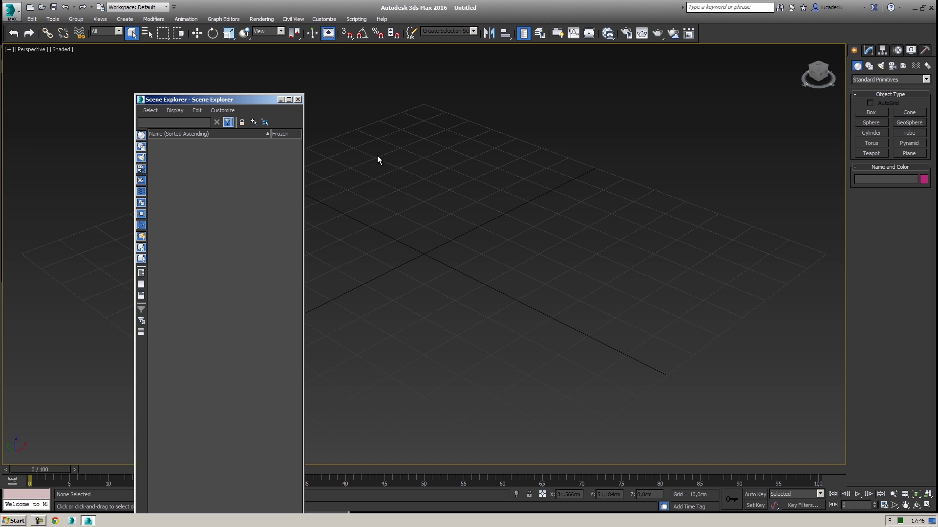
key("h")
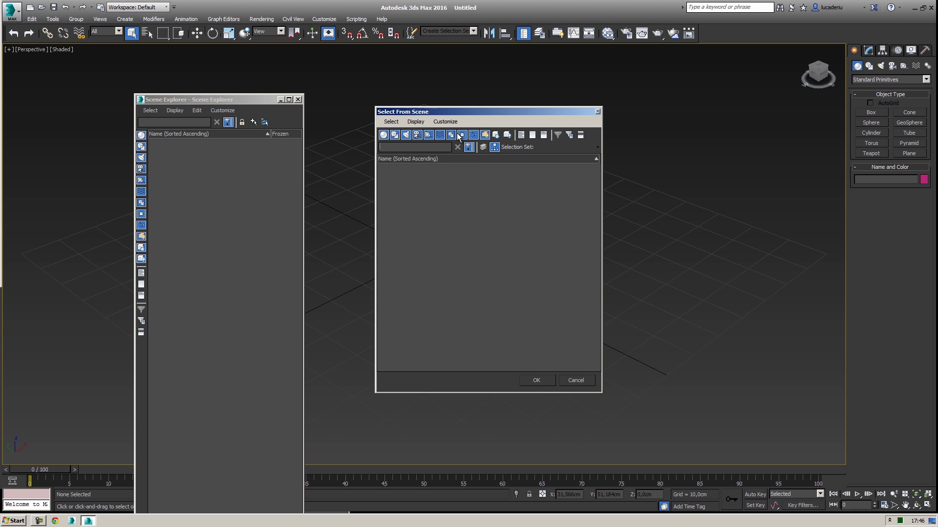
left_click(228, 73)
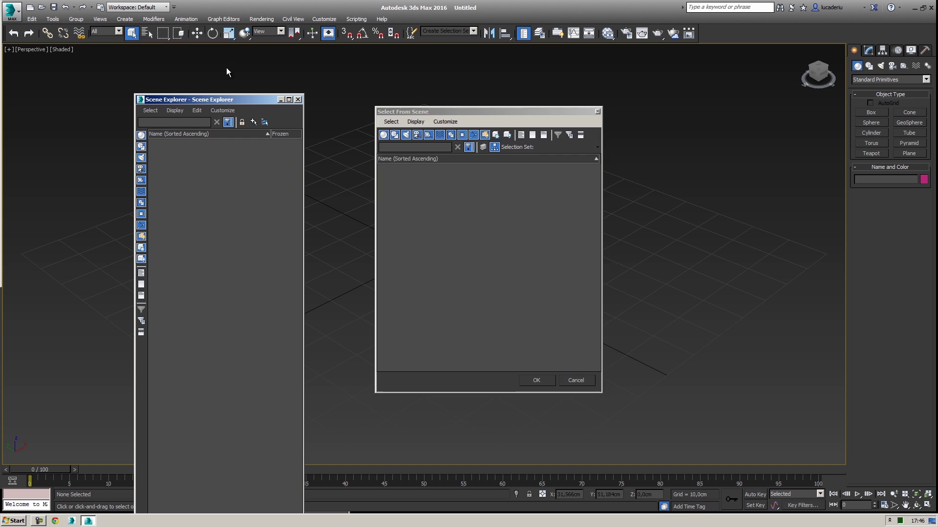
key("Escape")
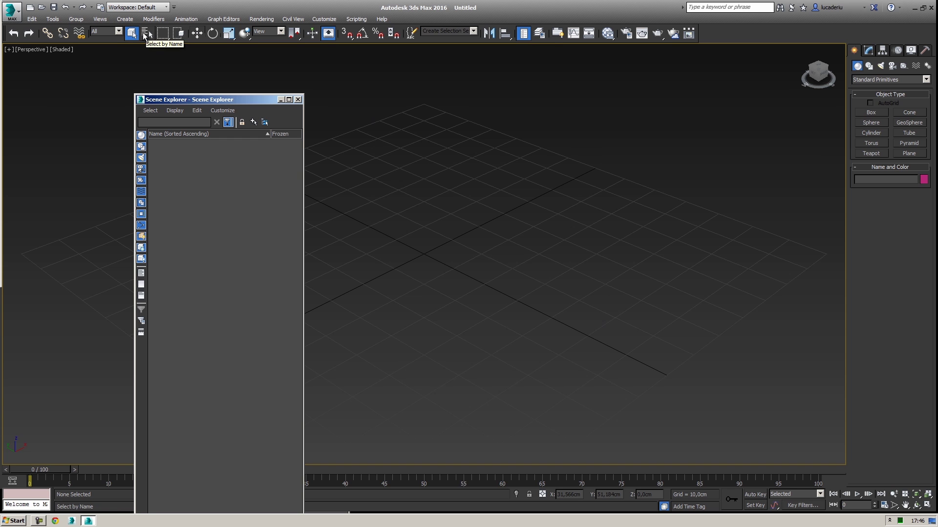
double_click(248, 104)
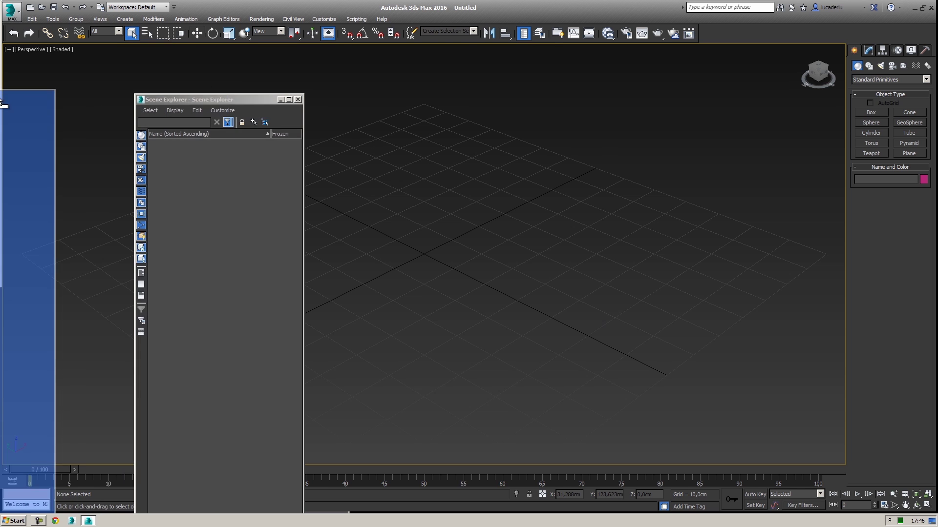
left_click(909, 154)
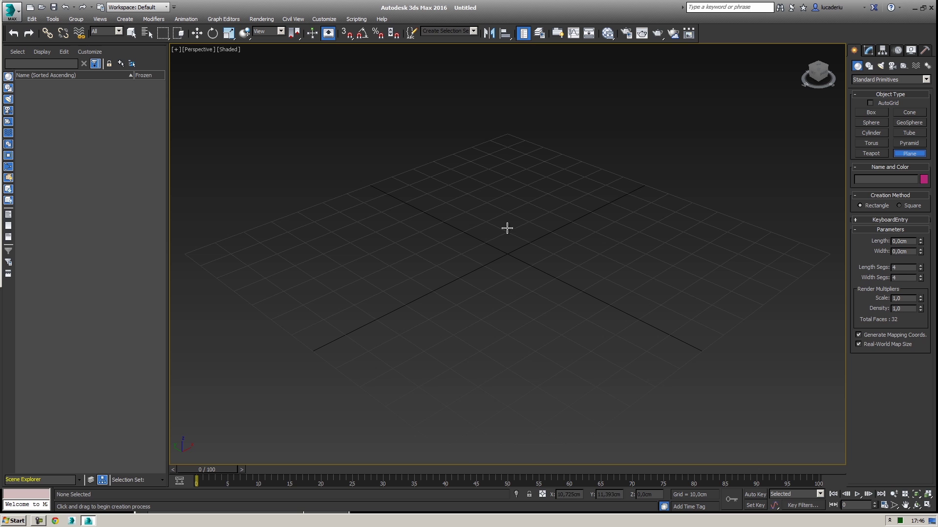
left_click_drag(509, 135, 520, 461)
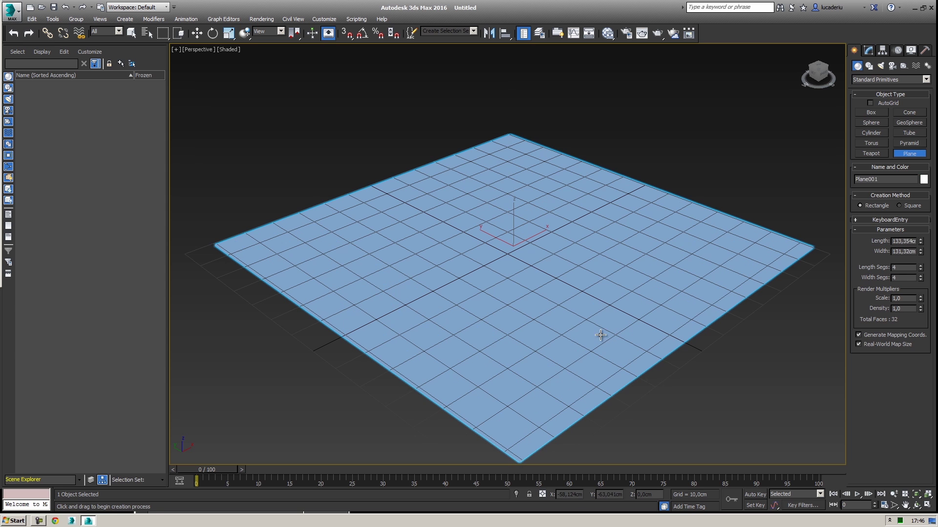
left_click(871, 153)
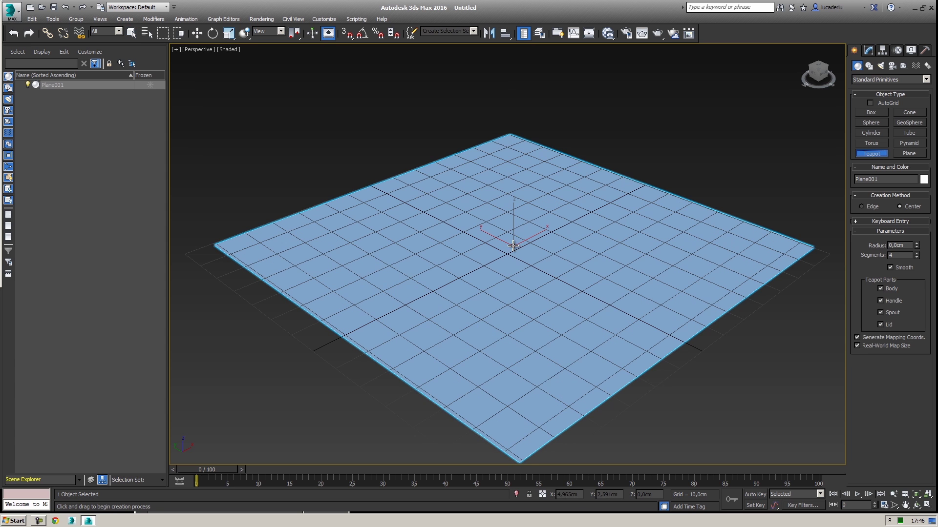
left_click_drag(512, 245, 670, 209)
right_click(670, 209)
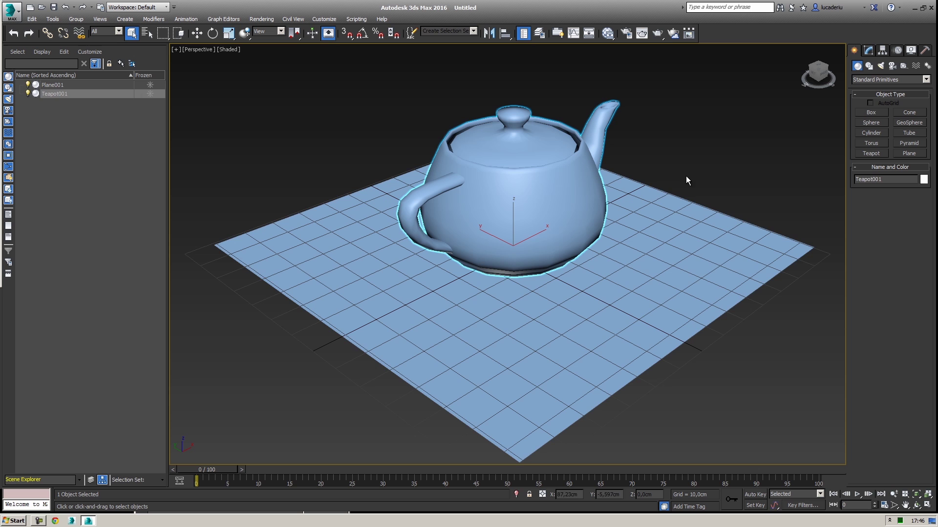
left_click(665, 162)
middle_click_drag(664, 176, 648, 227, "alt")
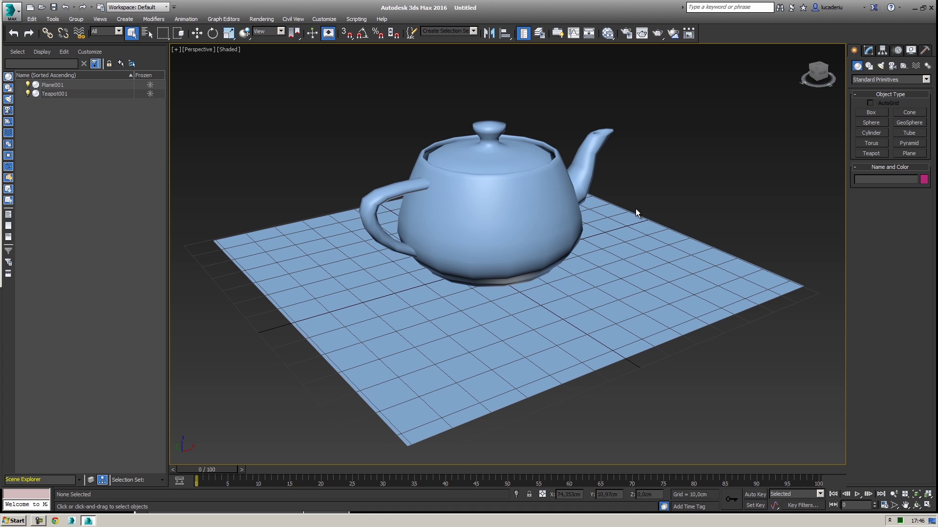
left_click(632, 214)
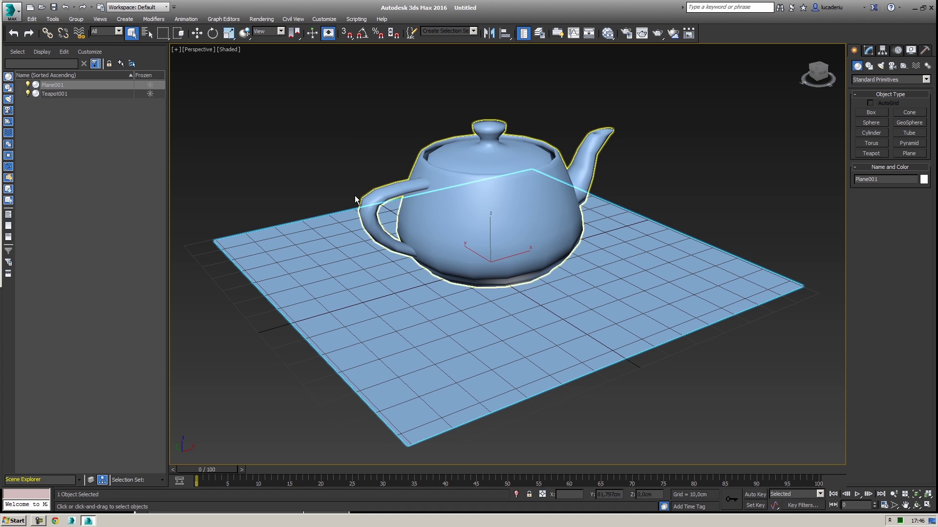
left_click(402, 212)
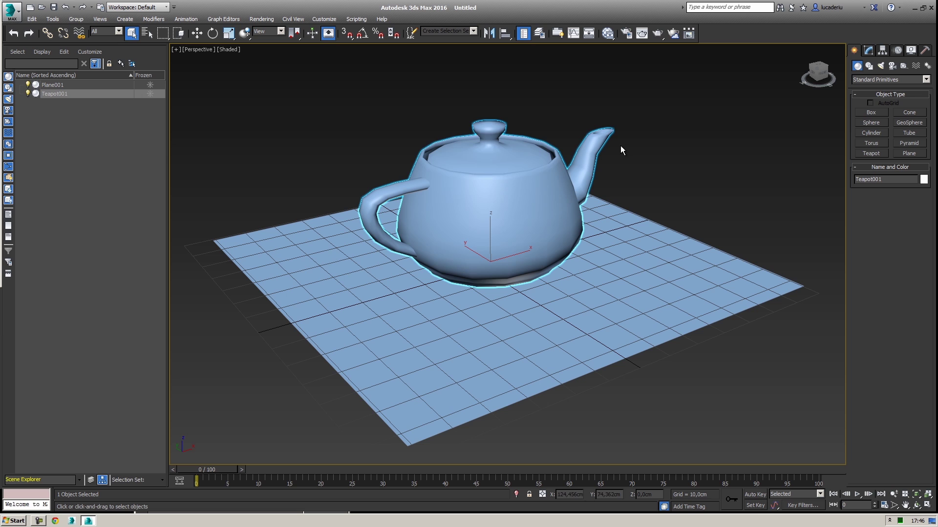
key("F4")
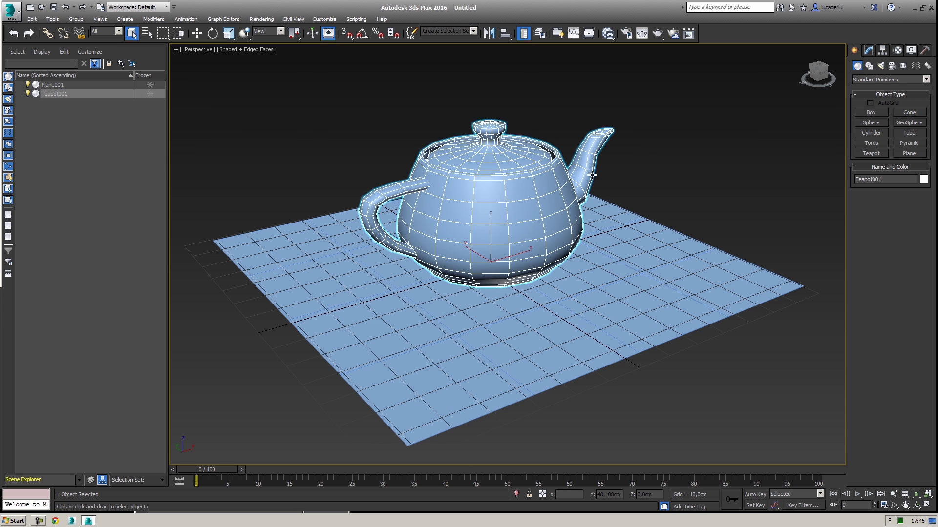
key("F4")
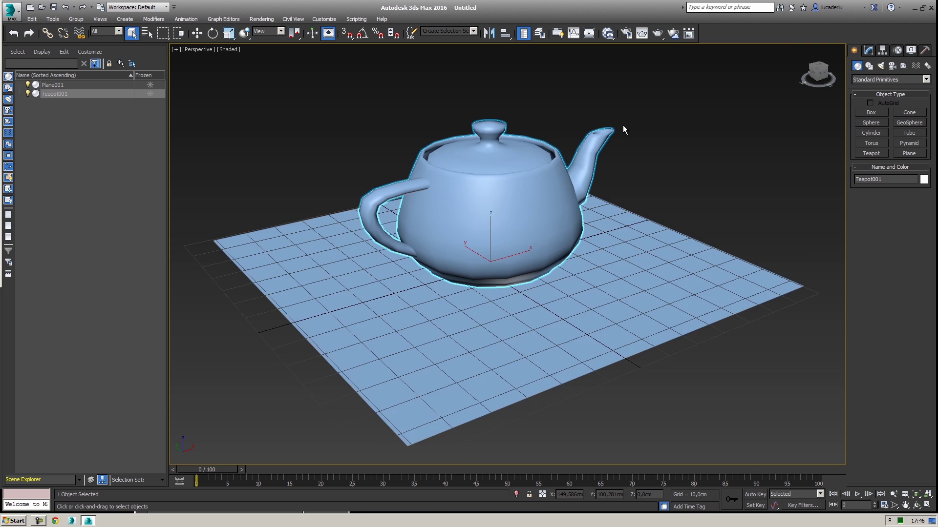
key("F3")
key("F3")
key("F4")
key("F4")
left_click(664, 171)
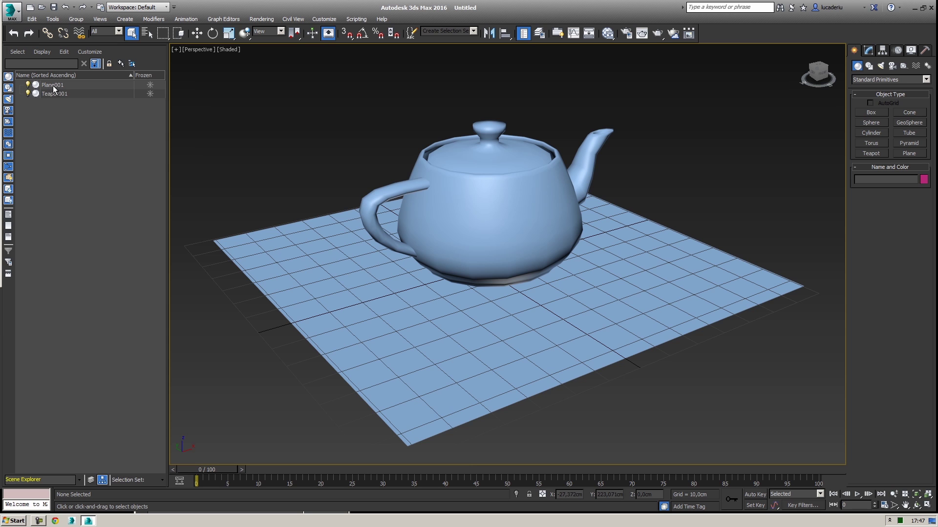
Link Teapot001 to Plane001 and test it by rotating the plane, then undo.
left_click_drag(49, 93, 49, 85)
left_click(325, 226)
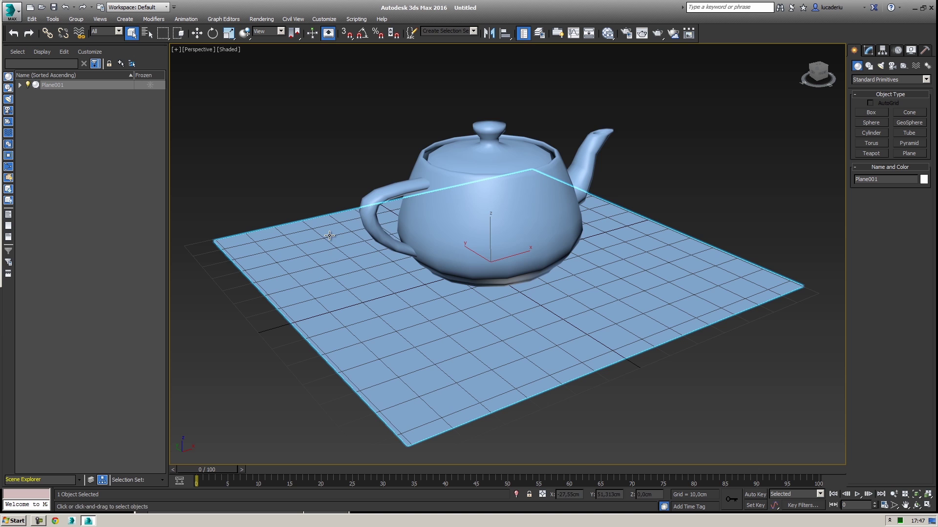
key("e")
mouse_move(493, 253)
left_mouse_down()
mouse_move(486, 275)
mouse_move(488, 245)
mouse_move(487, 259)
left_mouse_up()
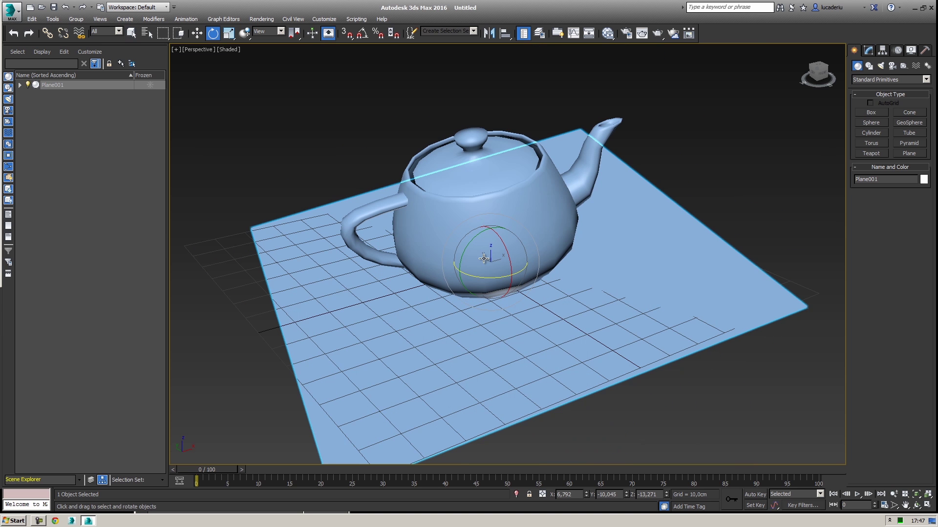
key("ctrl+z")
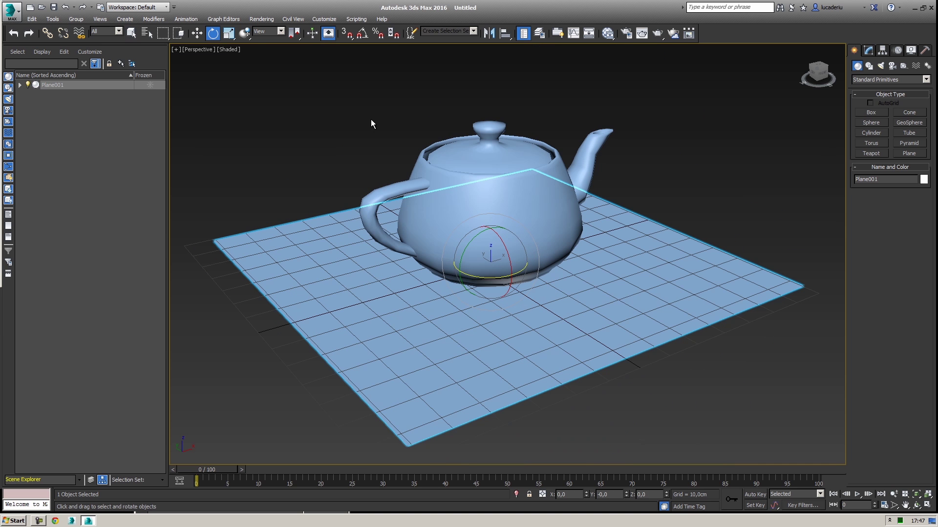
Unlink Teapot001 from Plane001 to the root, then float and close the Scene Explorer.
left_click(20, 85)
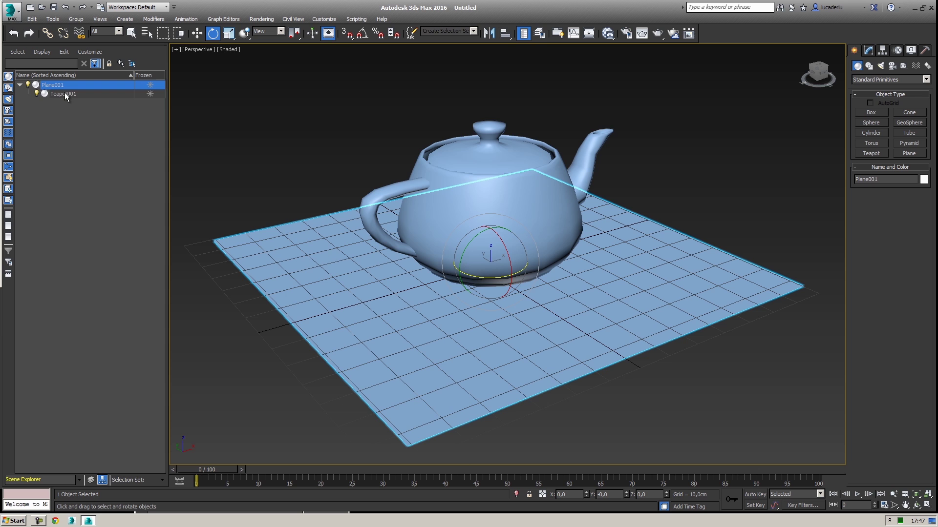
left_click_drag(64, 95, 78, 220)
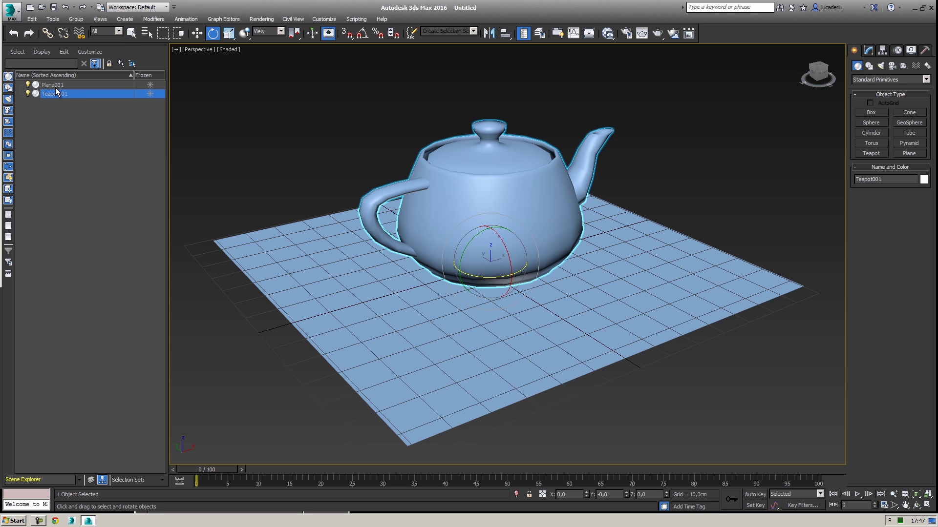
left_click(194, 128)
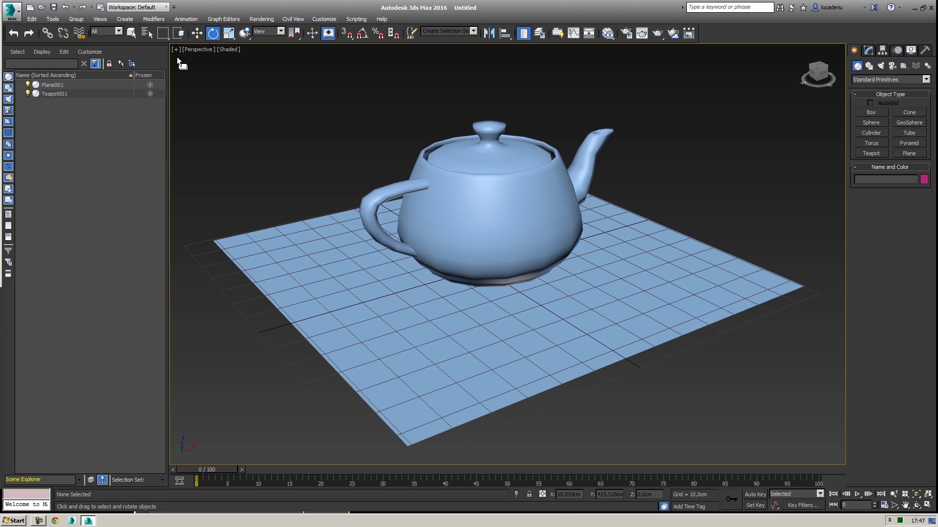
left_click_drag(177, 56, 235, 146)
left_click(287, 136)
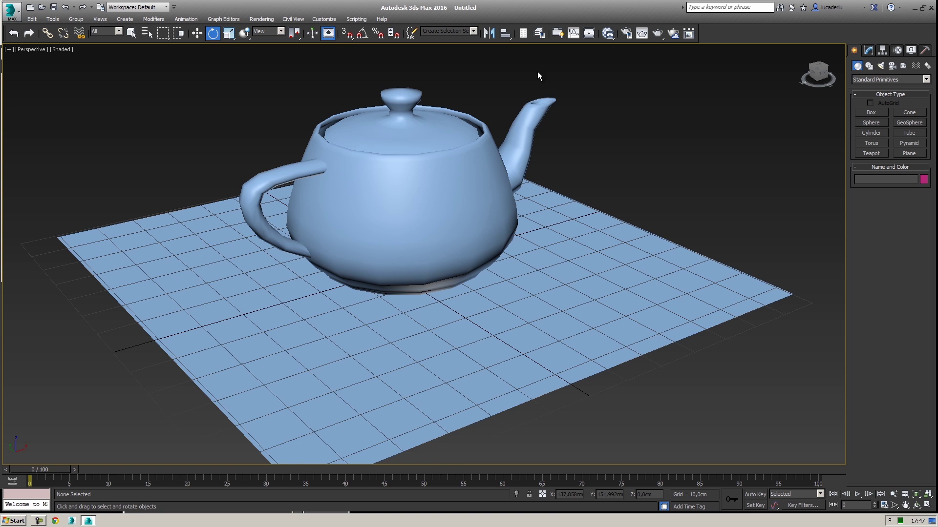
Select the teapot and scroll through the Modify panel's Modifier List dropdown.
middle_click_drag(231, 84, 211, 113)
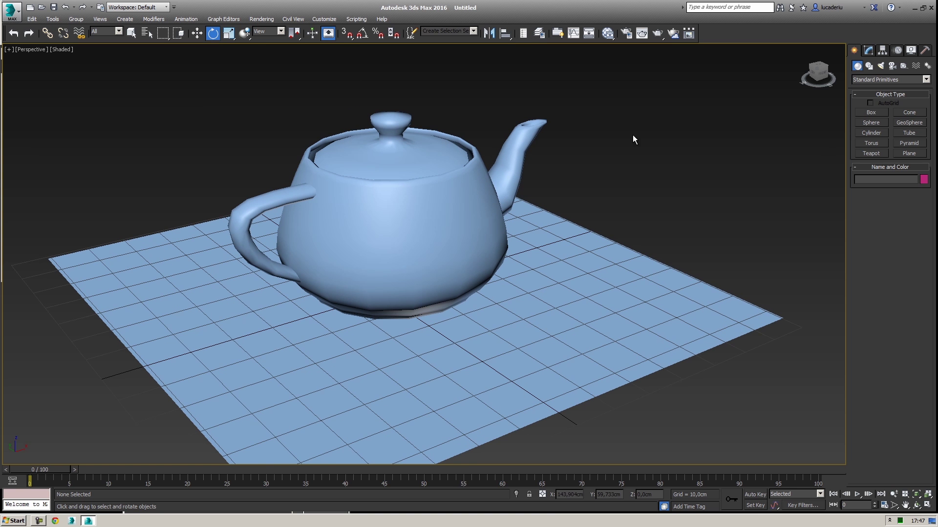
scroll(630, 132, "down", 4)
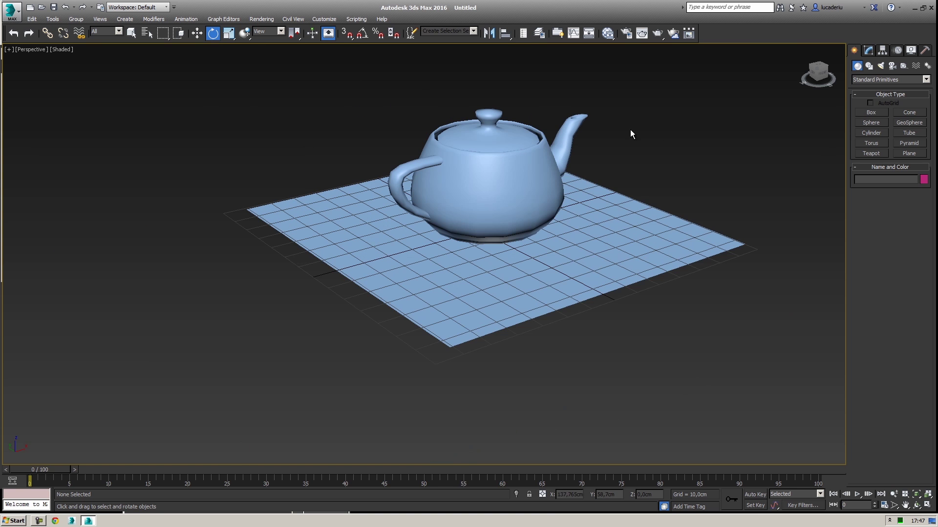
middle_click_drag(636, 133, 603, 155)
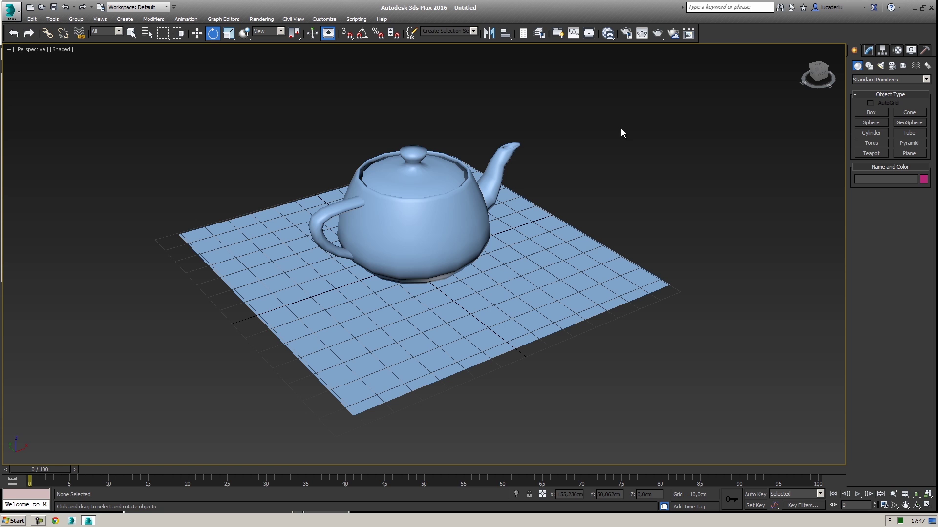
left_click(455, 179)
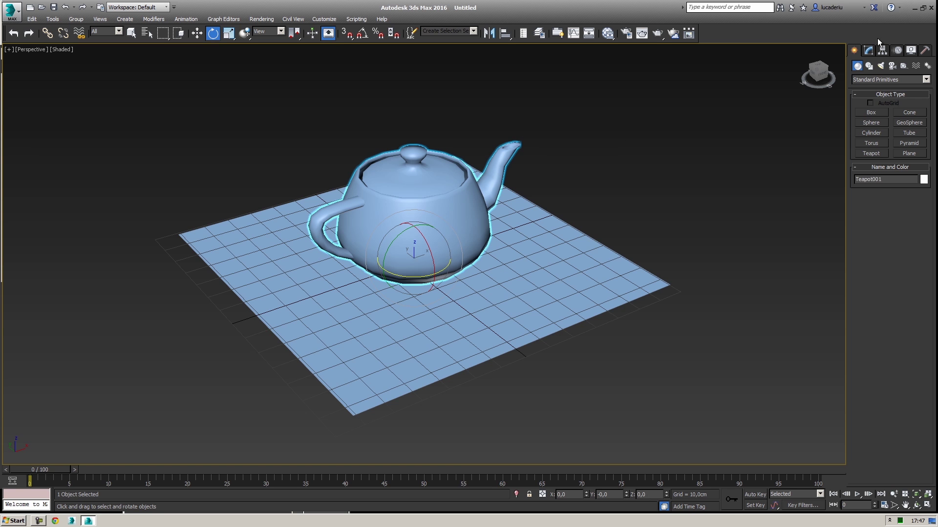
left_click(868, 50)
left_click(925, 77)
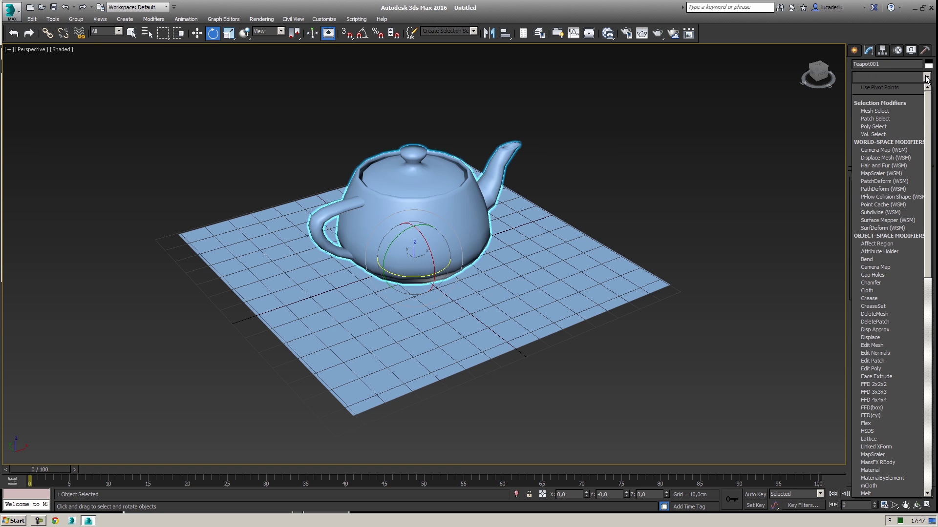
left_click_drag(928, 113, 935, 251)
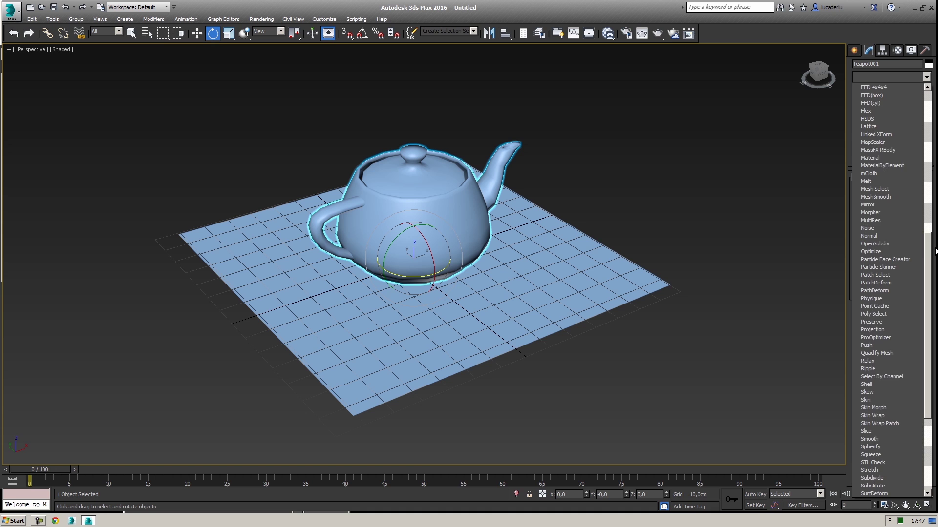
scroll(889, 371, "down", 3)
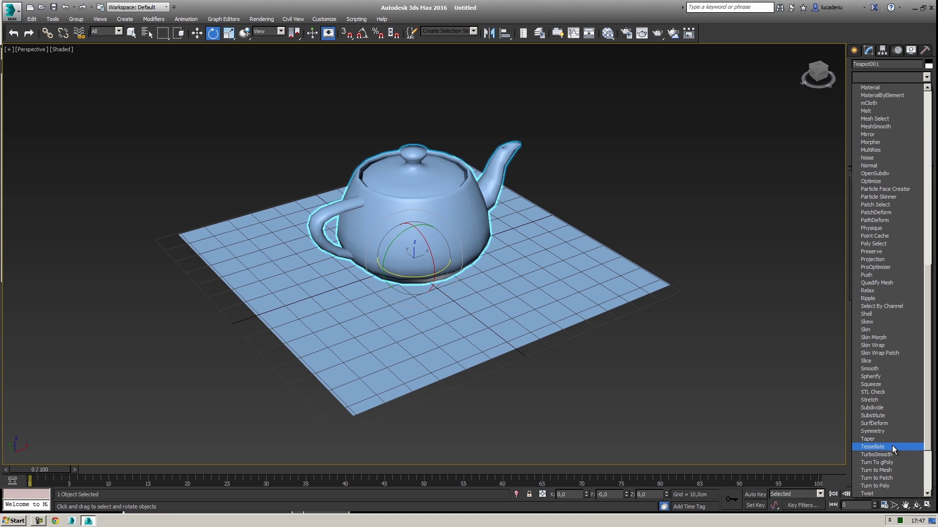
Apply OpenSubdiv to the teapot with edged faces and polygon statistics shown.
left_click(874, 173)
scroll(459, 234, "up", 6)
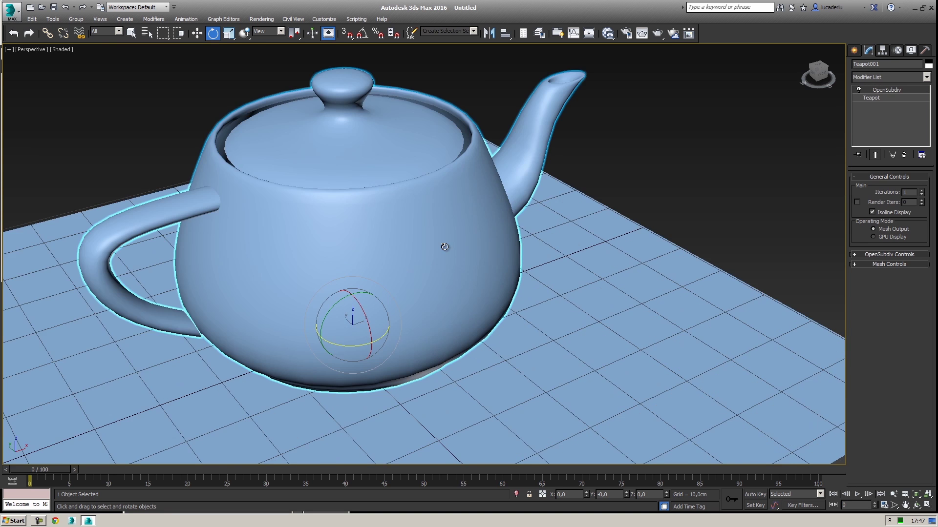
key("F3")
middle_click_drag(447, 240, 490, 151, "alt")
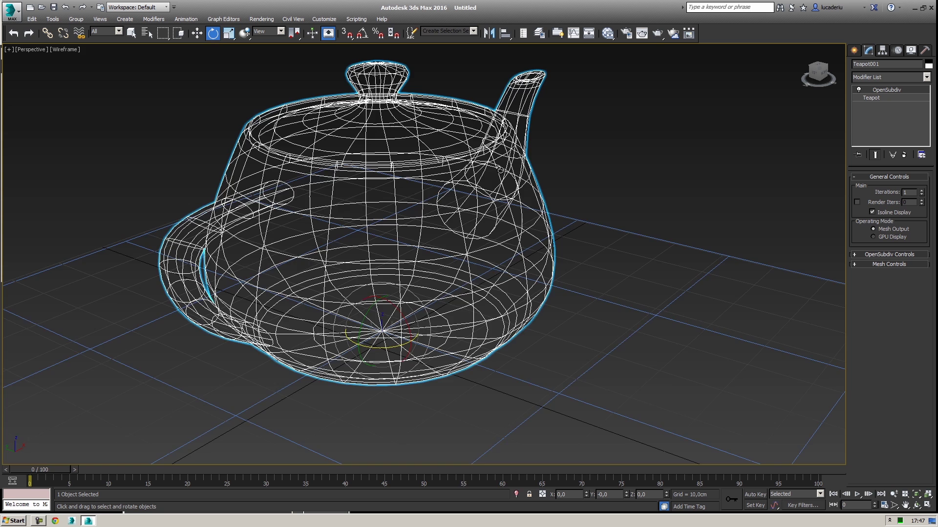
key("F3")
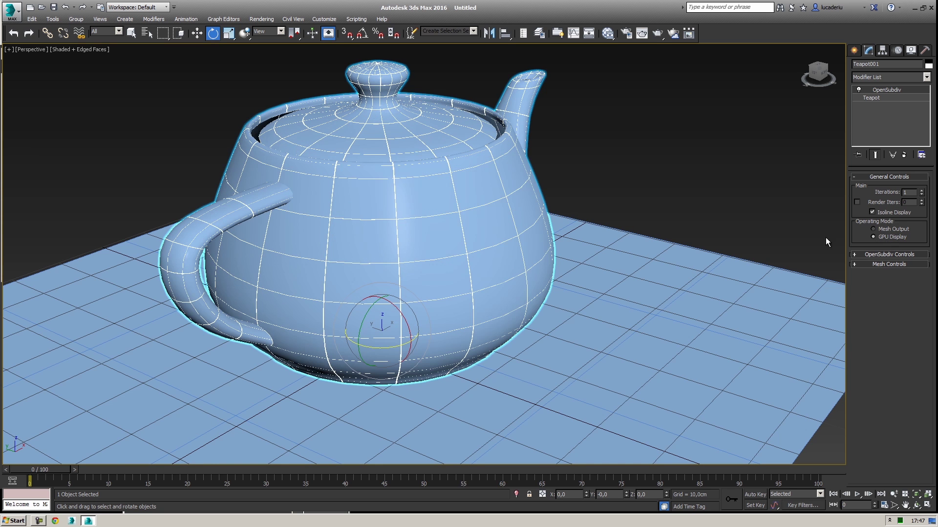
middle_click_drag(535, 185, 630, 218)
key("7")
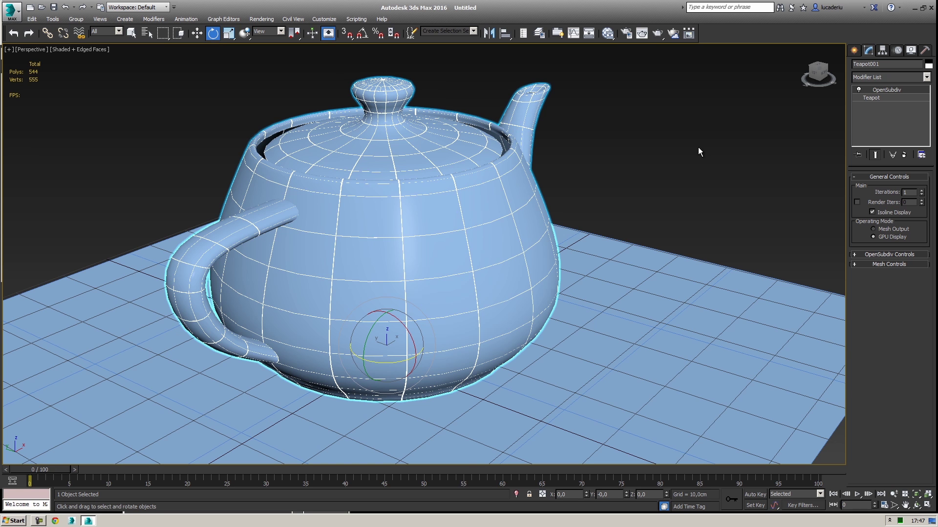
Switch OpenSubdiv to Mesh Output, back to GPU Display, and expand its controls.
left_click(874, 228)
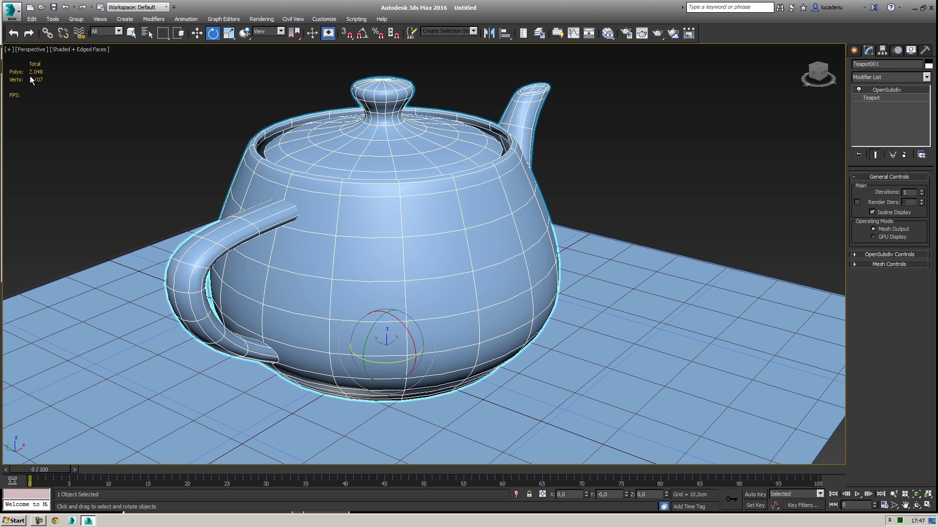
left_click(880, 238)
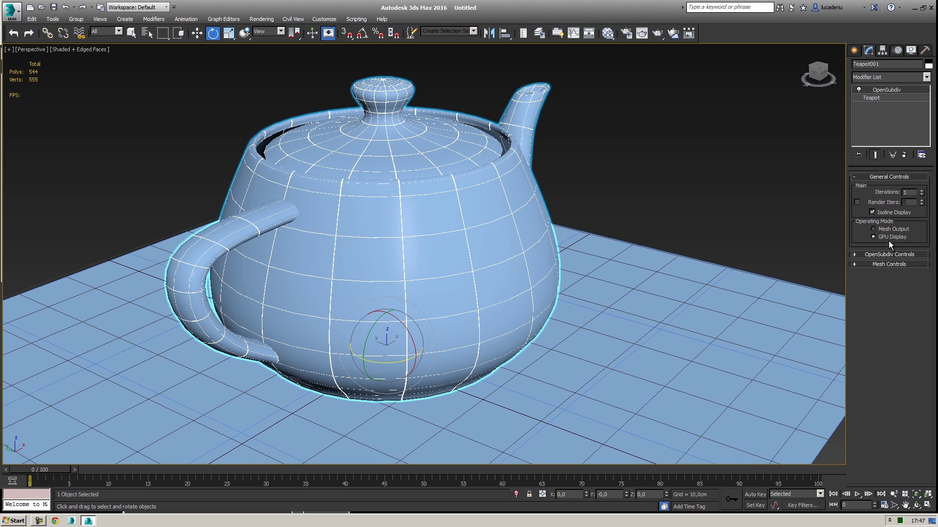
left_click(883, 255)
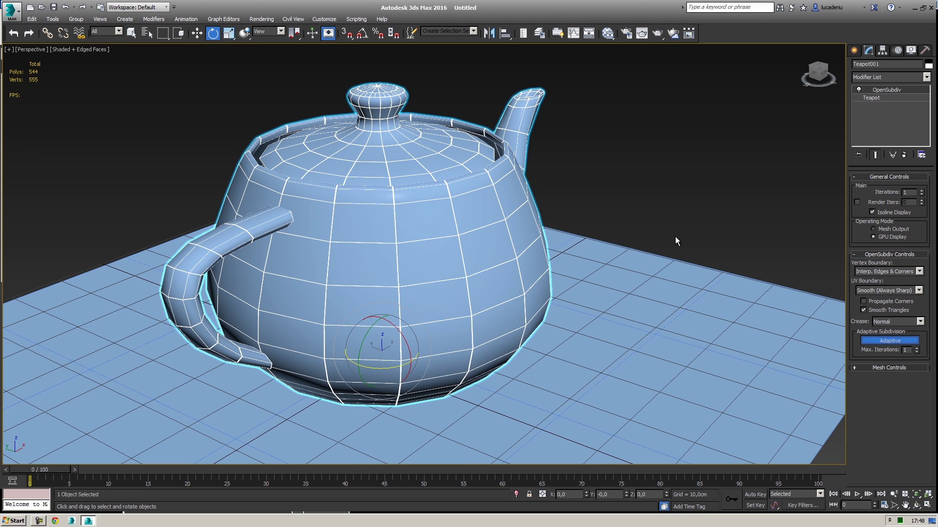
Zoom in on the teapot and raise OpenSubdiv Iterations to 2, then 3.
middle_click_drag(830, 317, 913, 261, "alt")
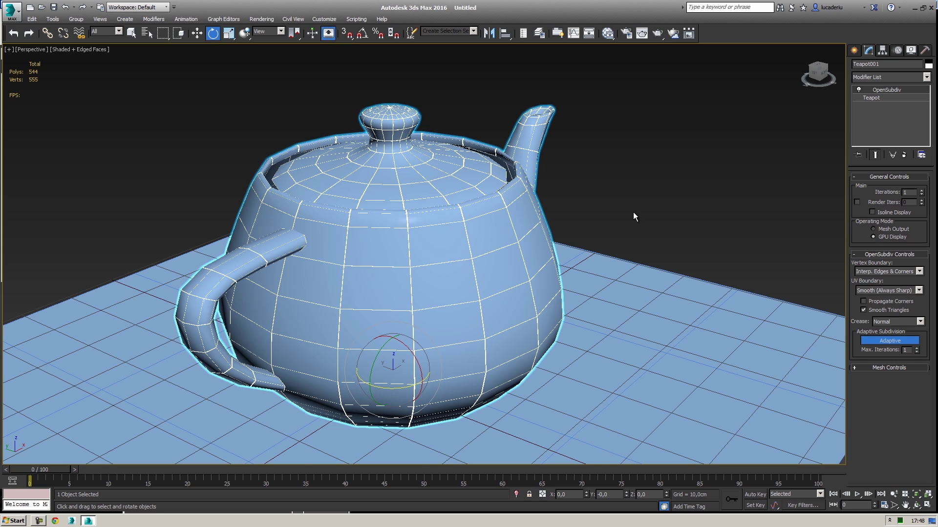
scroll(566, 212, "up", 10)
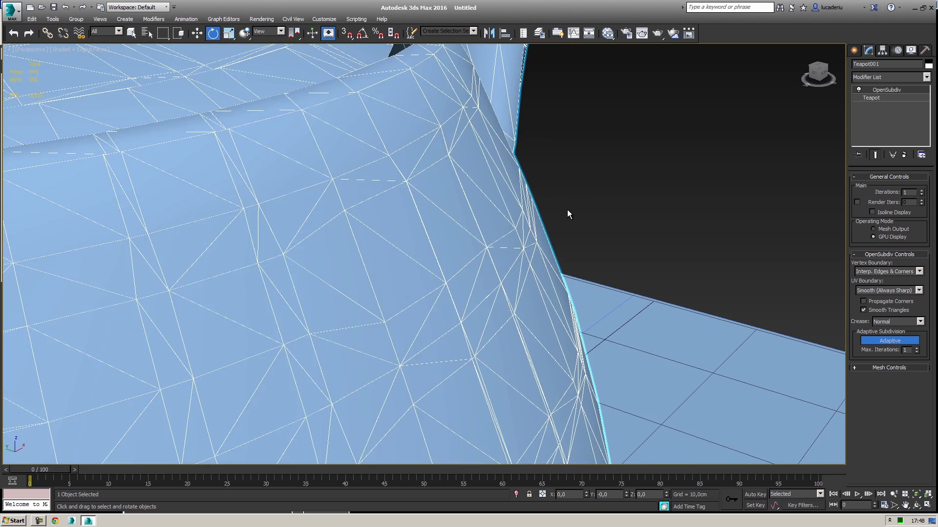
scroll(567, 209, "down", 10)
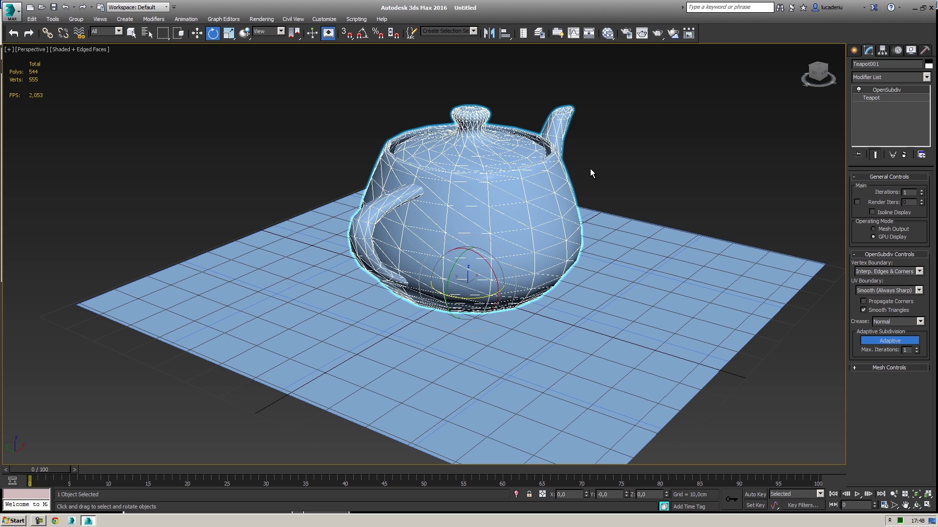
middle_click_drag(570, 220, 582, 239)
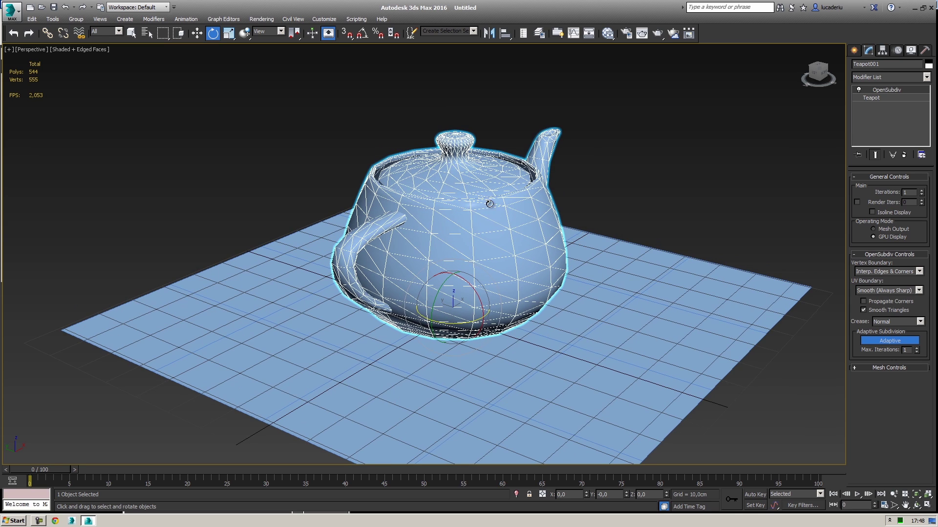
scroll(480, 205, "up", 5)
middle_click_drag(503, 213, 515, 183)
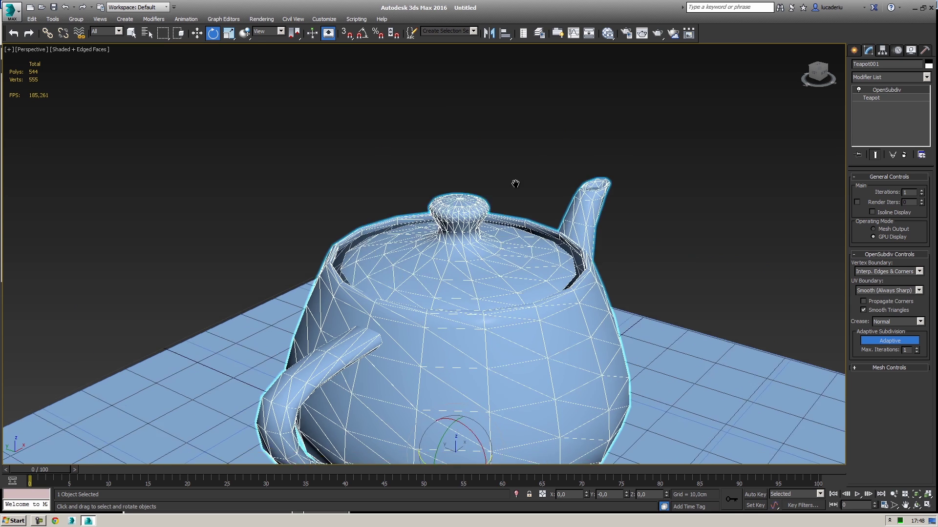
scroll(508, 157, "up", 5)
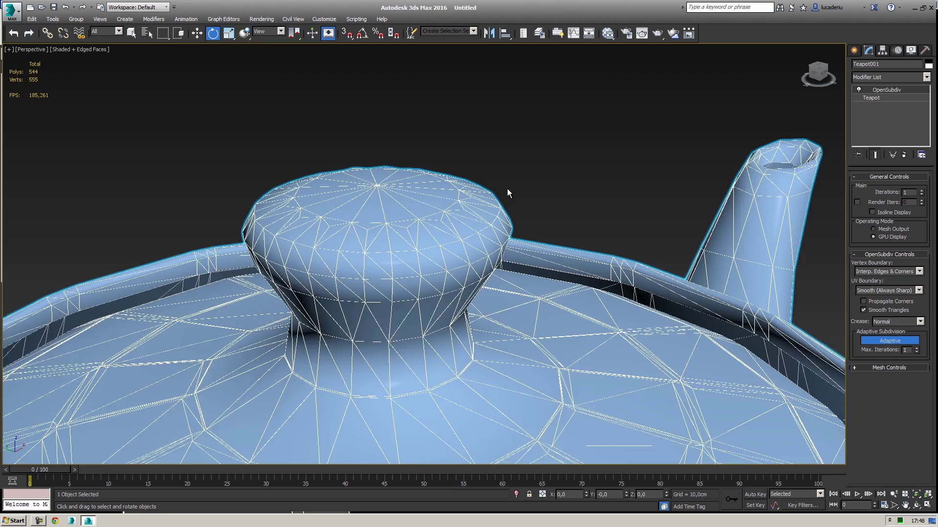
scroll(507, 189, "up", 6)
scroll(530, 159, "up", 1)
scroll(539, 176, "down", 5)
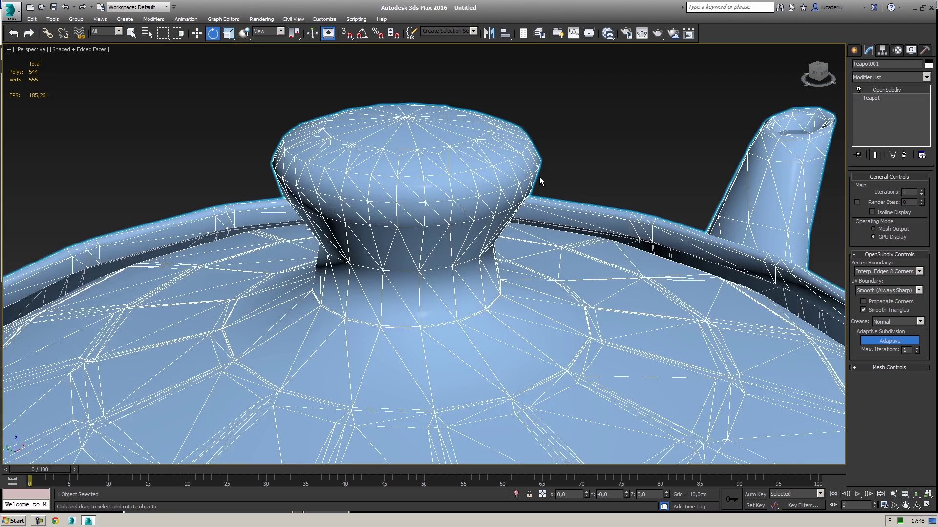
scroll(543, 178, "up", 4)
left_click(921, 190)
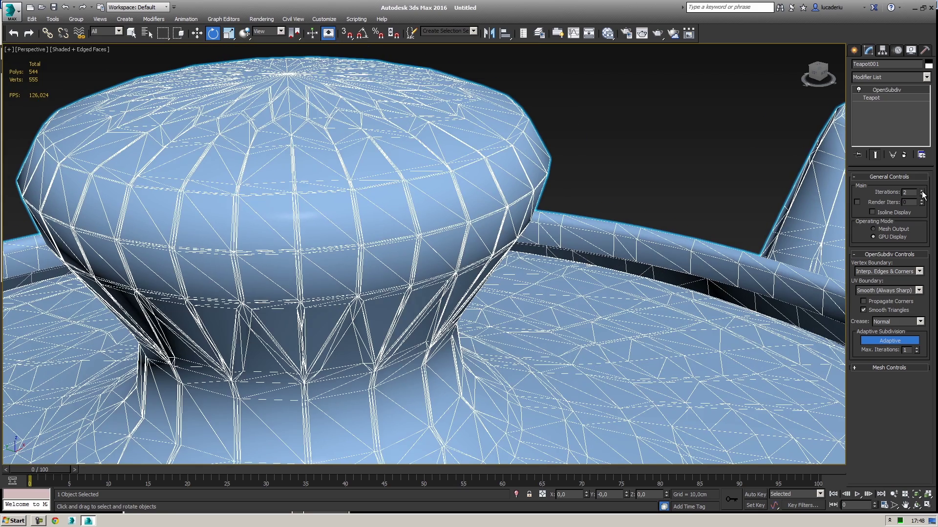
left_click(922, 190)
Inspect the smoothed teapot from several angles, then reselect it.
scroll(614, 164, "down", 8)
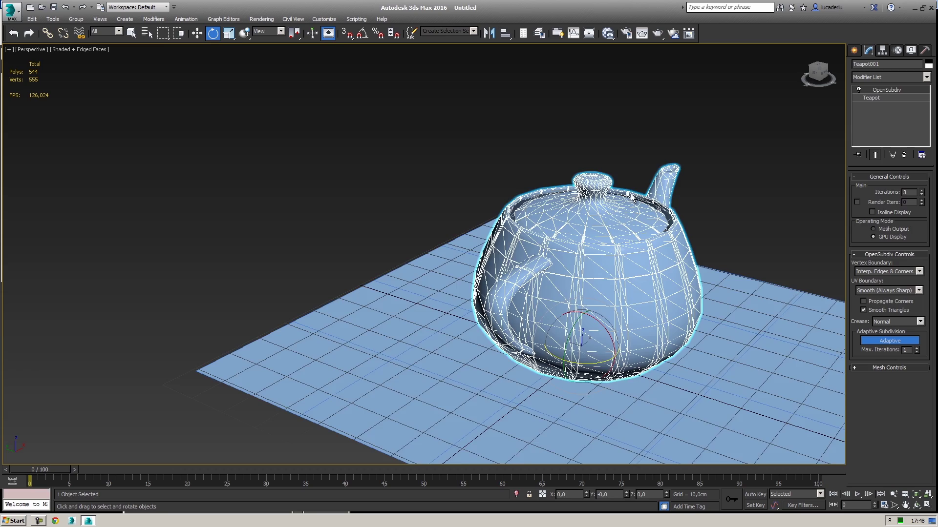
scroll(608, 210, "down", 3)
left_click(616, 207)
scroll(610, 193, "down", 3)
scroll(581, 200, "up", 1)
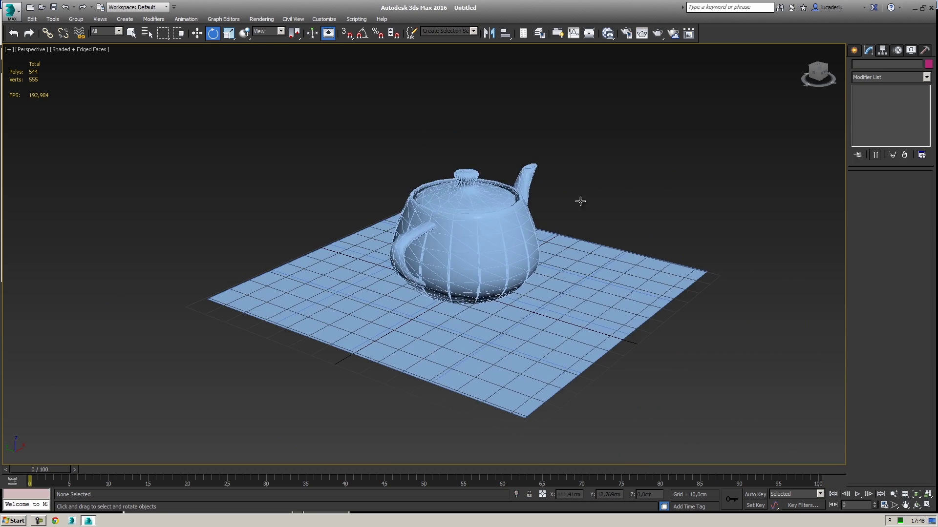
scroll(565, 200, "up", 10)
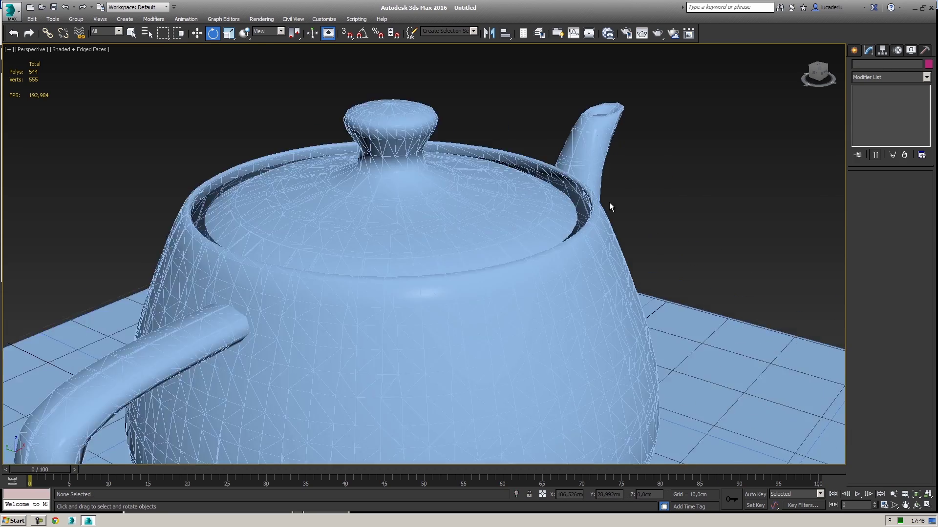
scroll(617, 222, "down", 5)
middle_click_drag(693, 249, 661, 222)
left_click(654, 222)
scroll(703, 191, "down", 5)
middle_click_drag(702, 191, 635, 141, "alt")
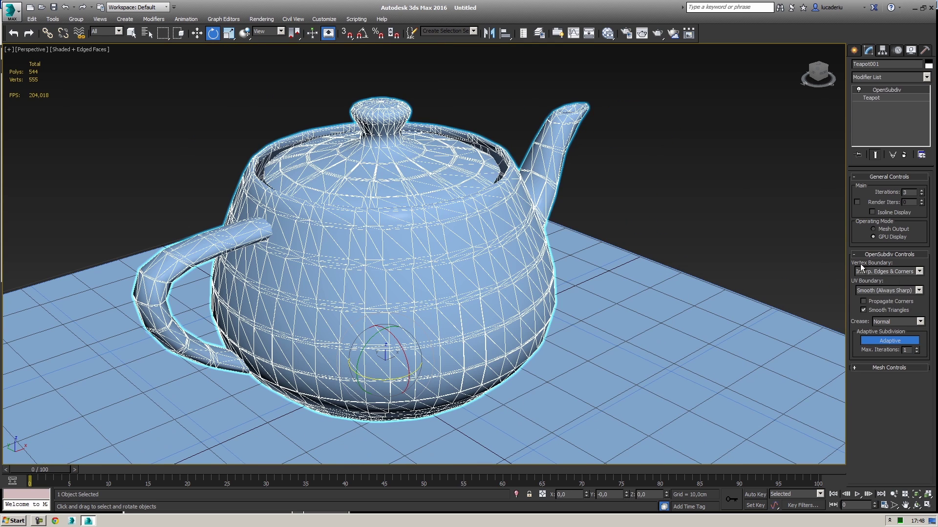
Delete the OpenSubdiv modifier and return to the four-viewport layout.
left_click(904, 155)
left_click(690, 145)
scroll(671, 180, "down", 6)
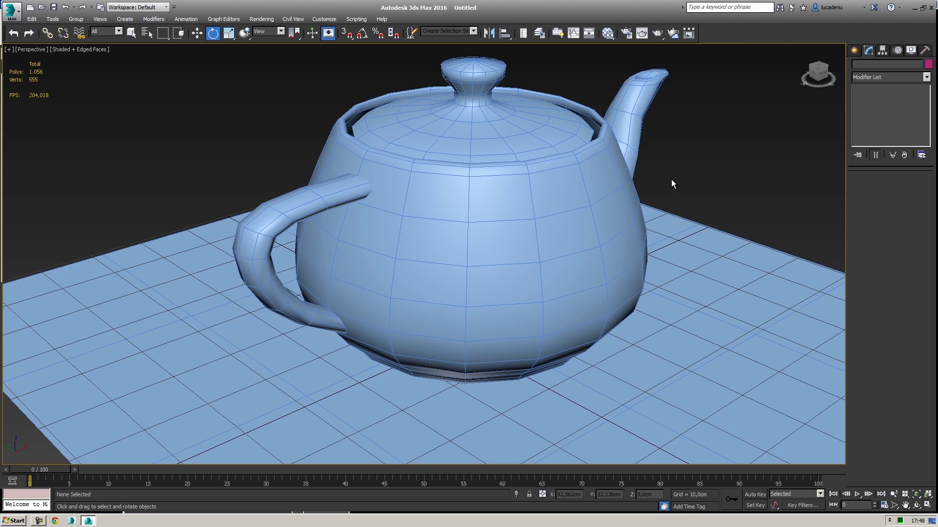
middle_click_drag(689, 166, 614, 149, "alt")
key("alt+w")
Maximize the Top view and place a Standard Physical camera aimed at the teapot.
left_click(325, 99)
key("alt+w")
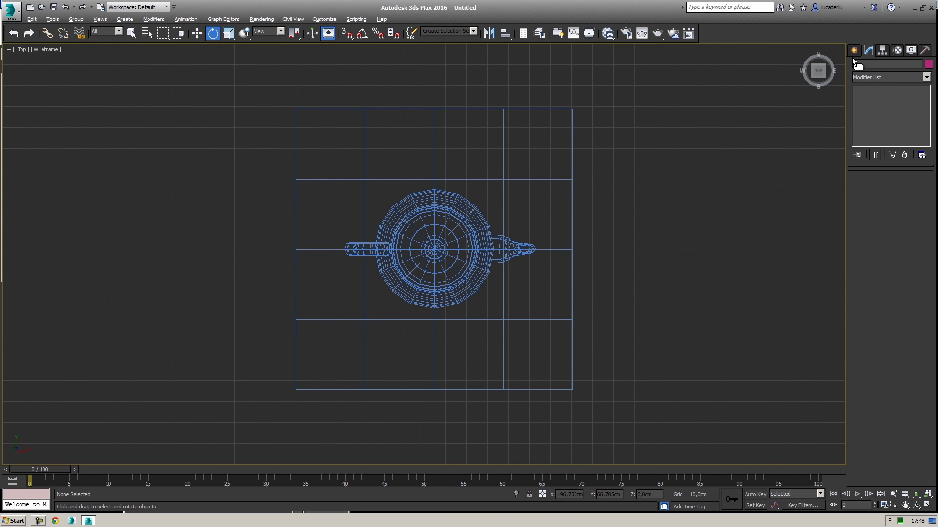
left_click(854, 50)
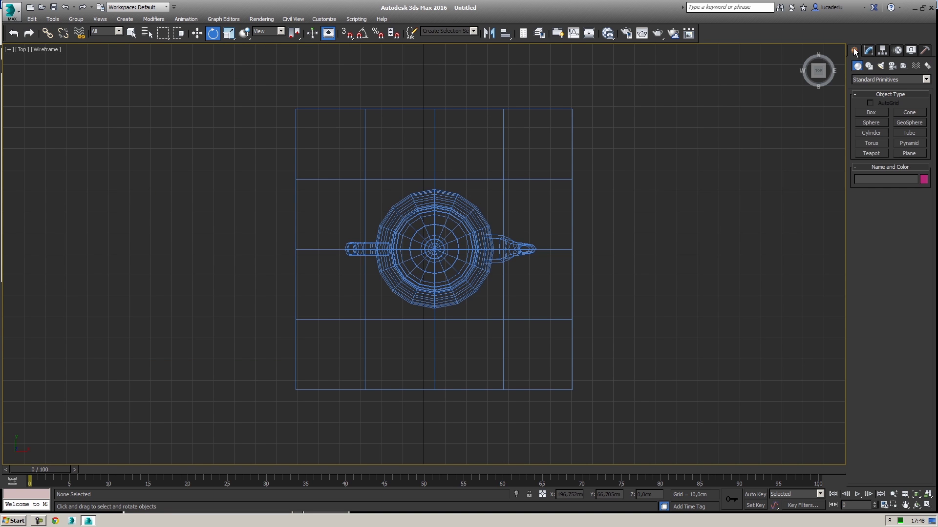
left_click(891, 65)
left_click(895, 78)
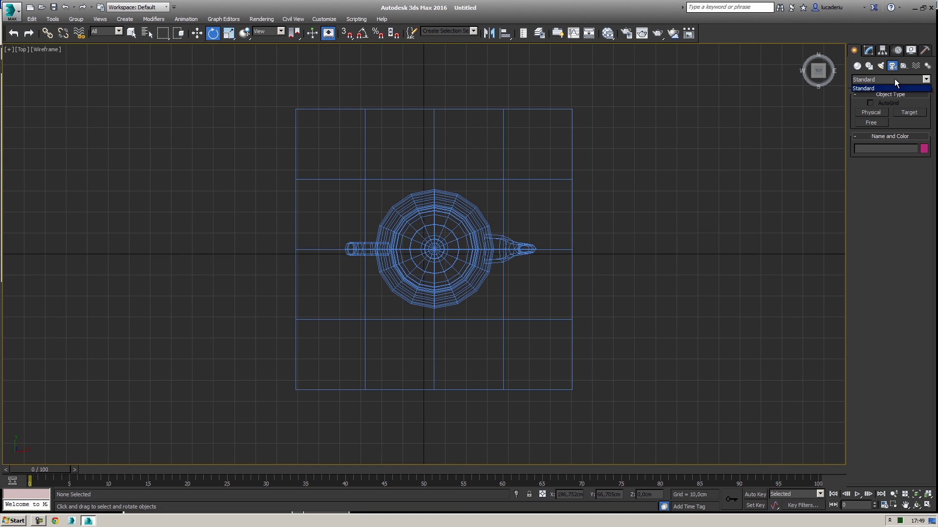
left_click(892, 80)
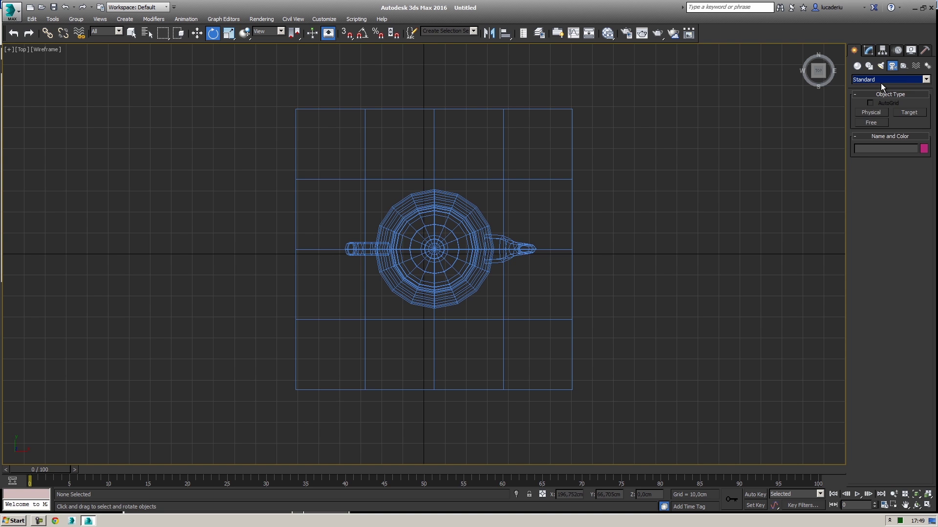
left_click(871, 112)
scroll(587, 205, "down", 5)
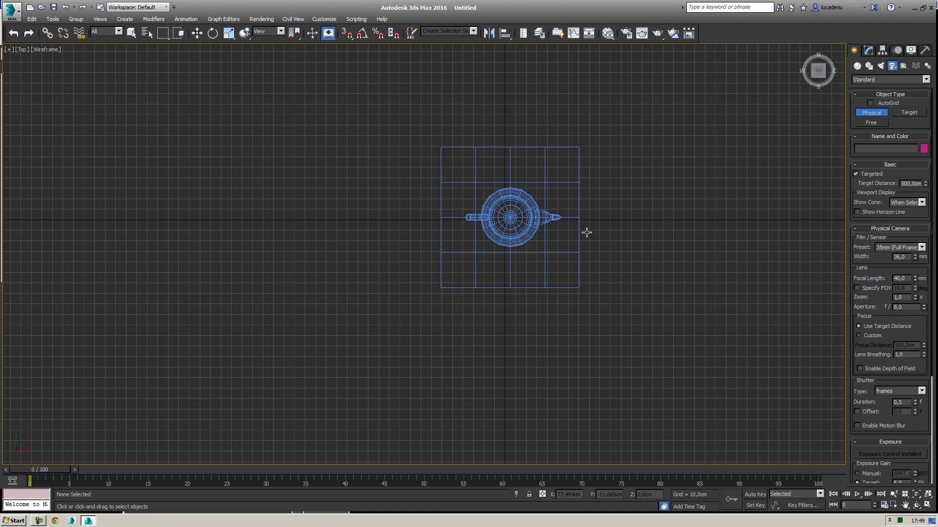
middle_click_drag(575, 275, 511, 243)
left_click_drag(350, 413, 445, 185)
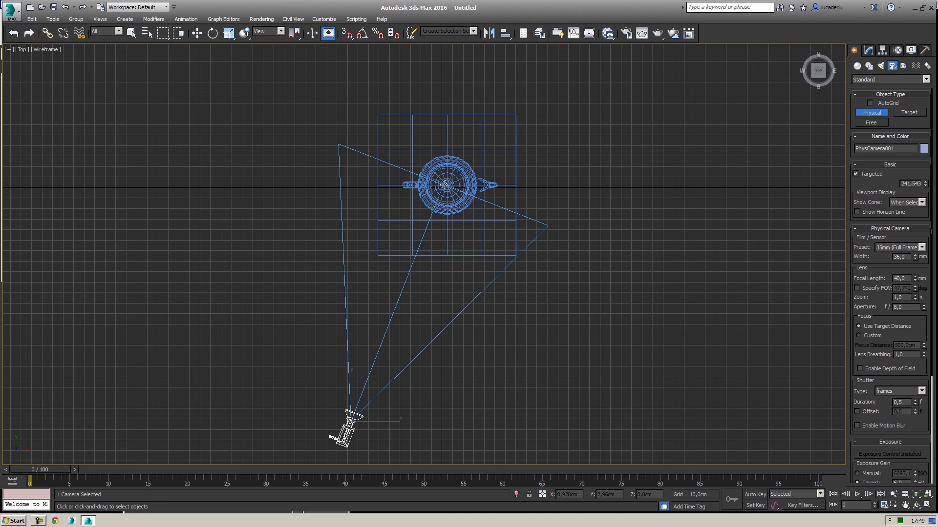
Look through the physical camera and orbit it up to view the teapot from above.
key("e")
middle_click_drag(423, 421, 419, 356)
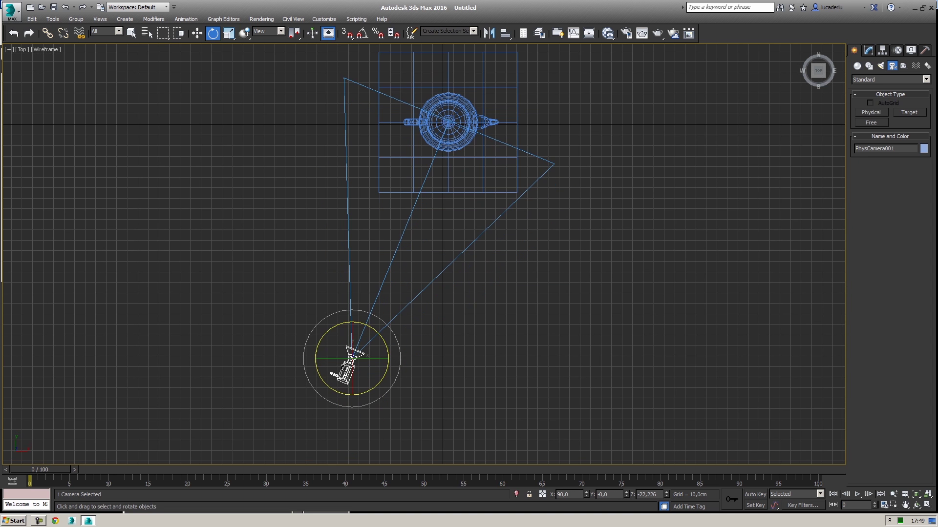
key("c")
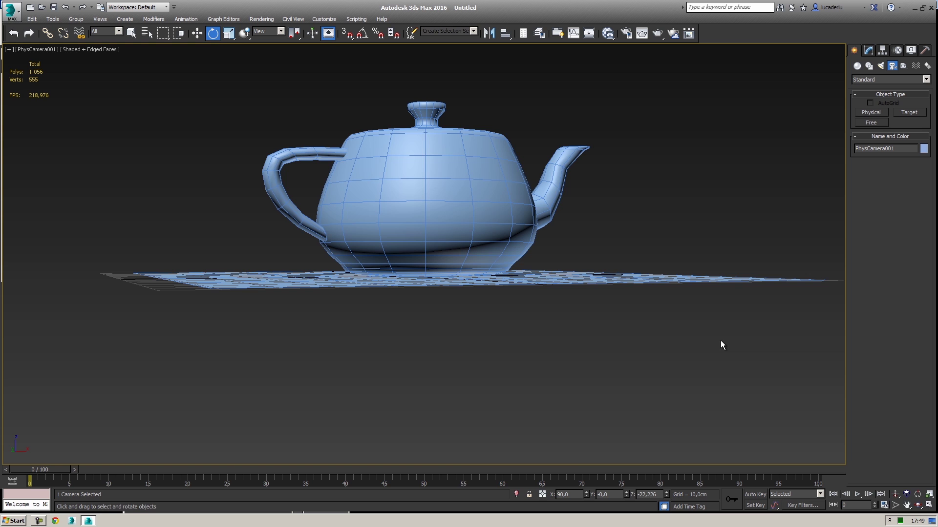
left_click(917, 506)
left_click_drag(681, 345, 699, 156)
key("alt+w")
scroll(293, 339, "down", 4)
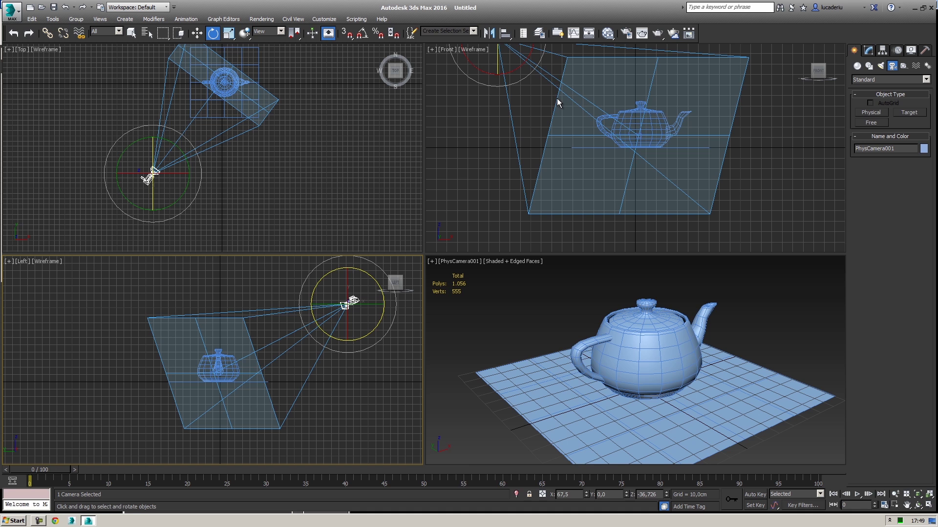
Create a standard Target camera, Camera001, aimed at the teapot in the Top view.
left_click(909, 112)
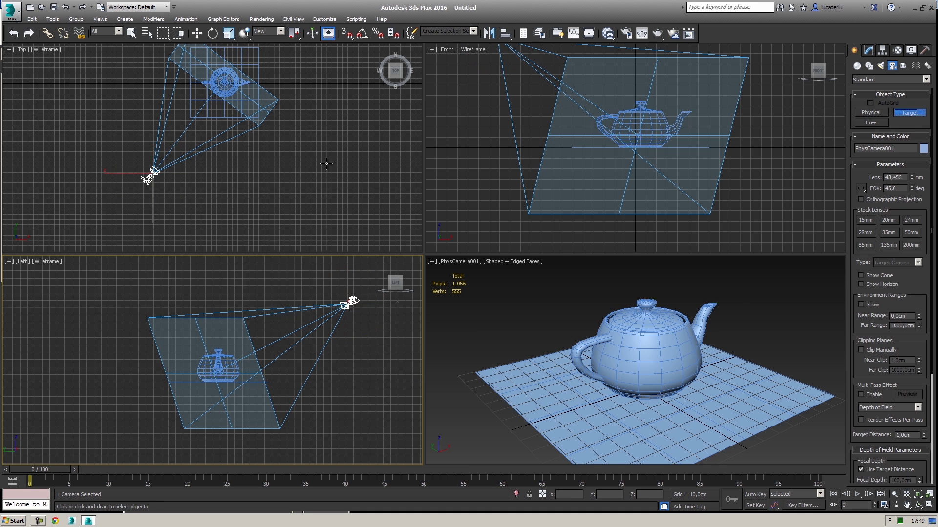
left_click_drag(315, 185, 224, 82)
key("e")
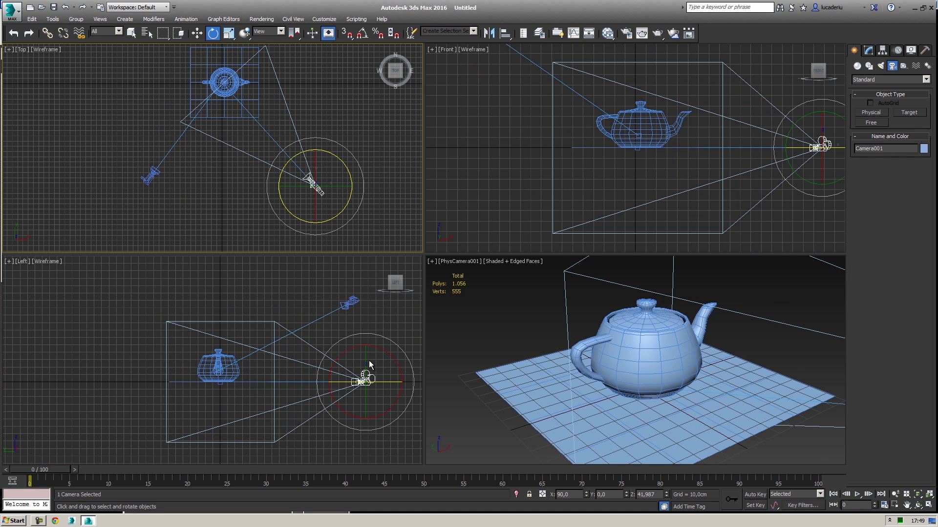
Select PhysCamera001 in the Modify panel and enable Depth of Field.
left_click(869, 51)
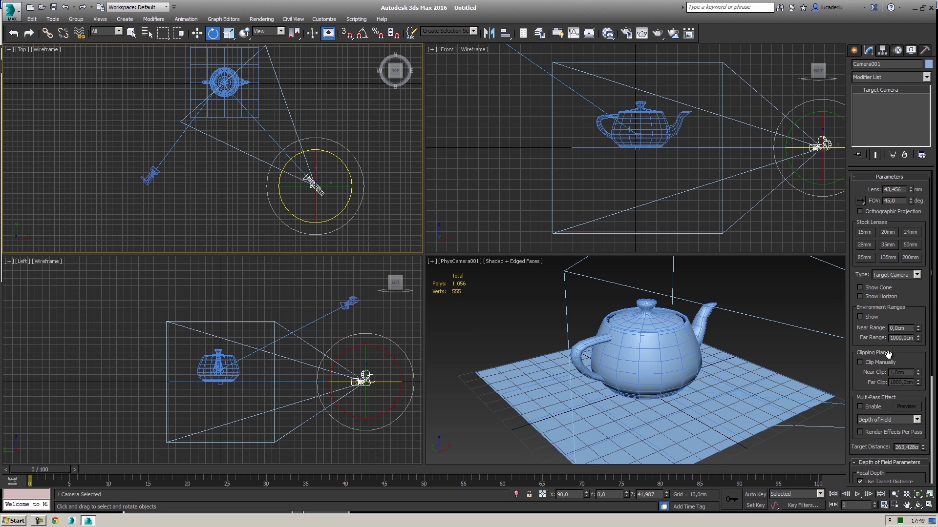
left_click(150, 181)
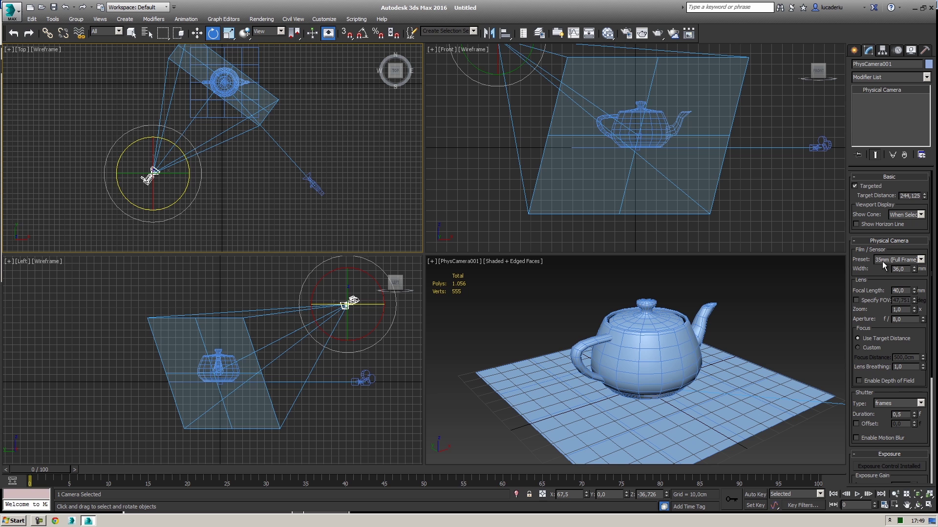
left_click(885, 382)
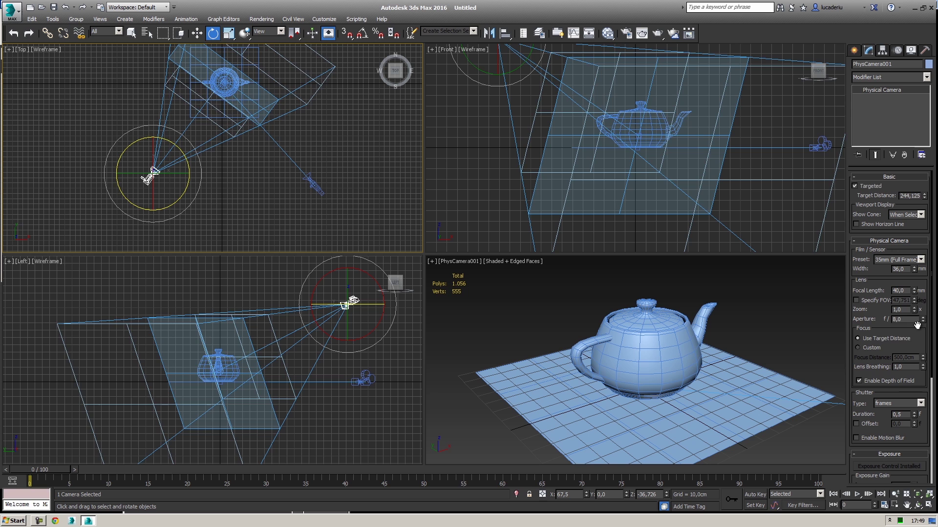
Set PhysCamera001's aperture to about f/4 and focal length to 47 mm, panel in two columns.
left_click_drag(923, 321, 923, 342)
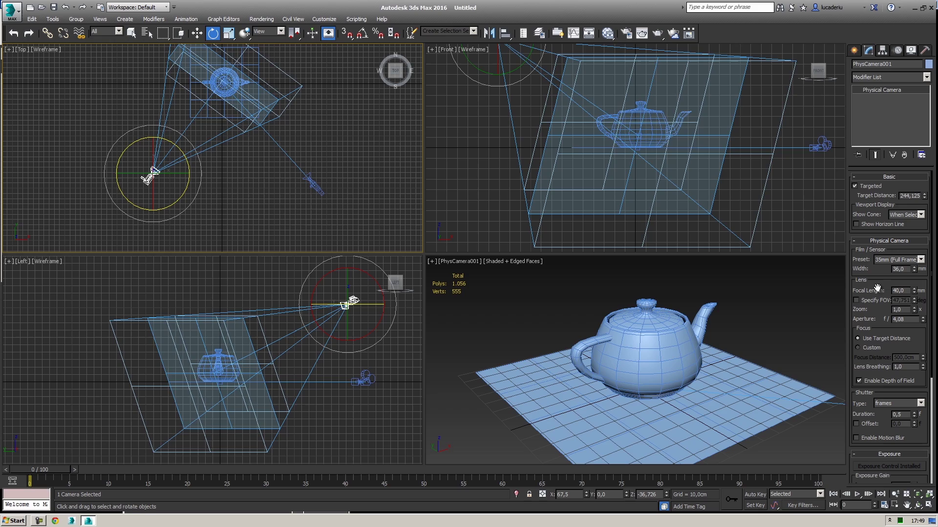
left_click_drag(915, 293, 917, 288)
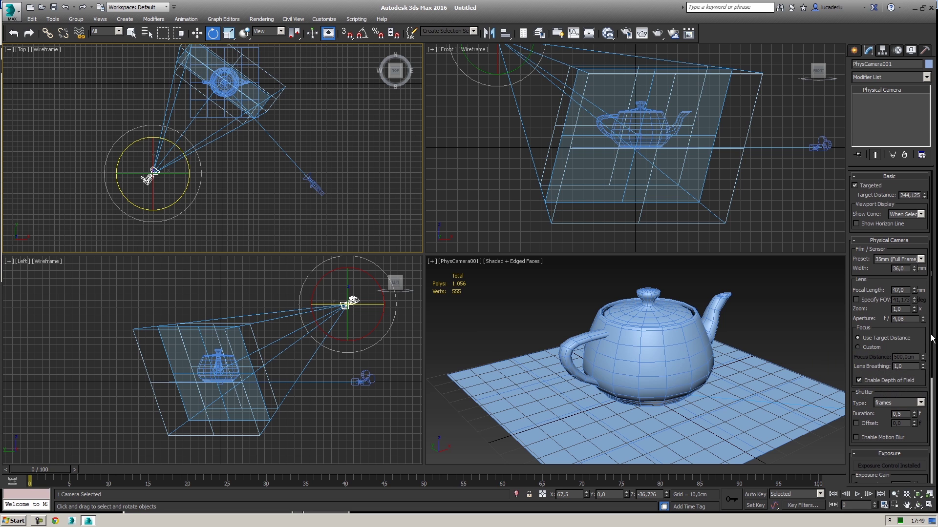
scroll(933, 361, "down", 2)
scroll(933, 361, "down", 8)
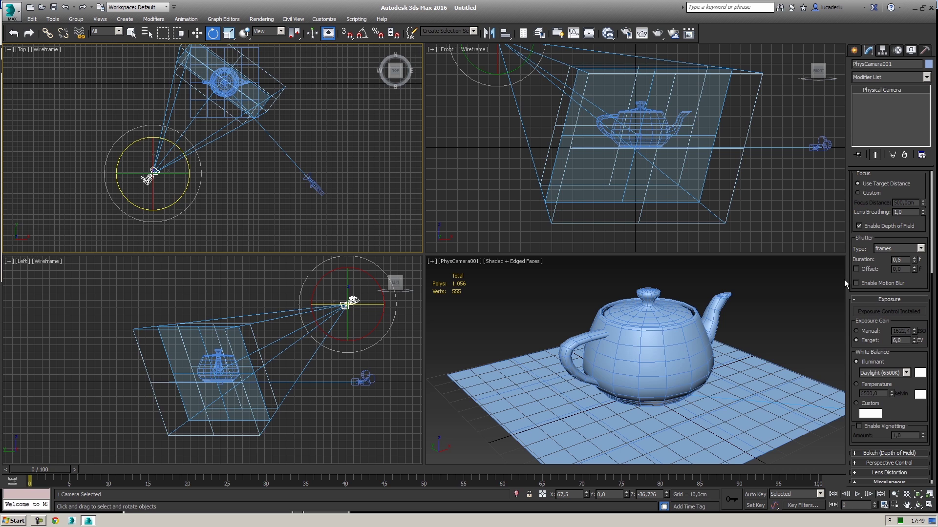
left_click_drag(845, 280, 798, 278)
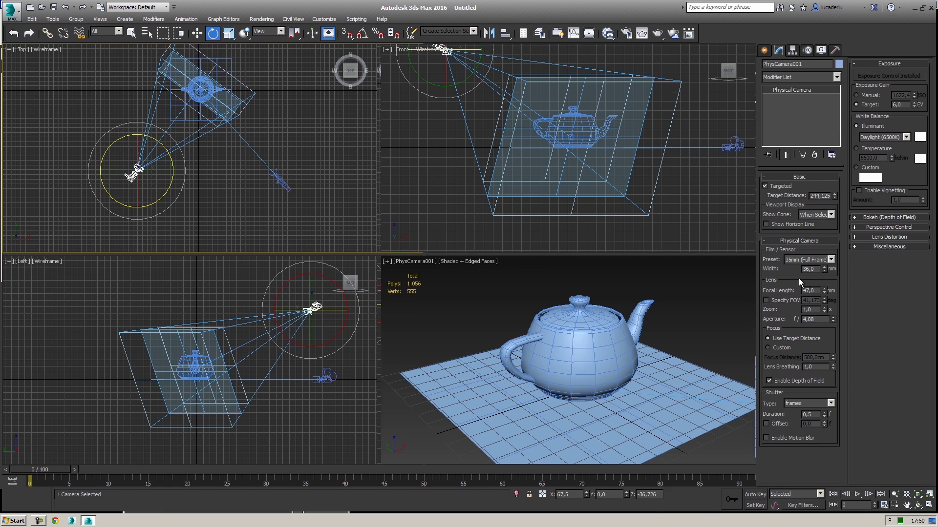
left_click(904, 77)
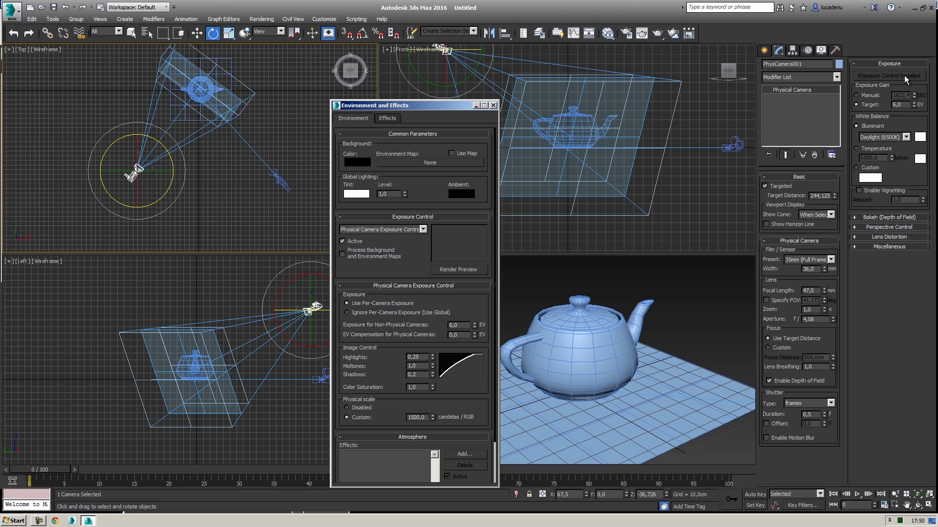
left_click_drag(455, 101, 457, 90)
left_click(256, 19)
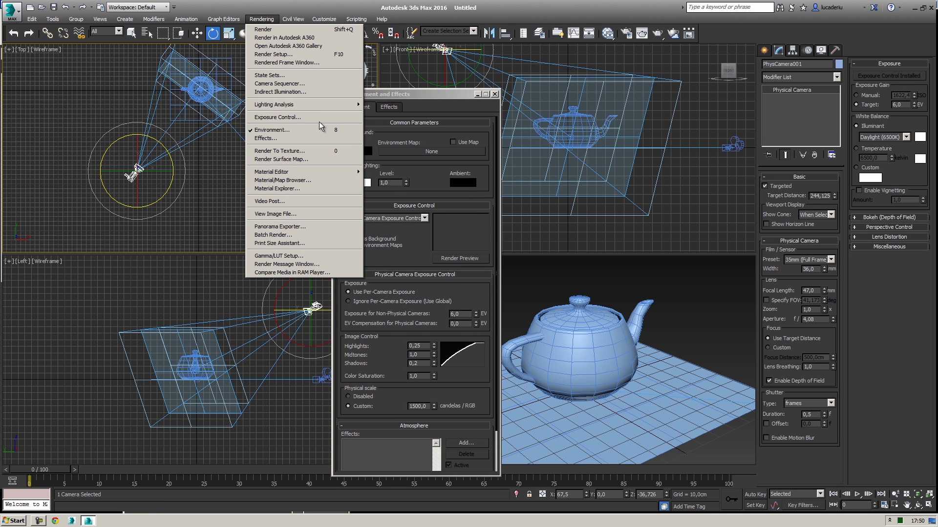
left_click(271, 130)
left_click(430, 201)
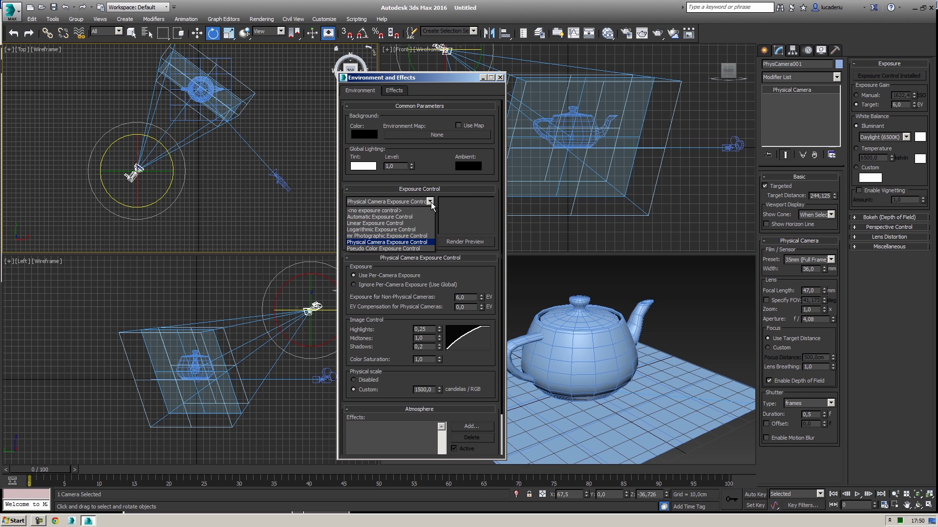
left_click(370, 237)
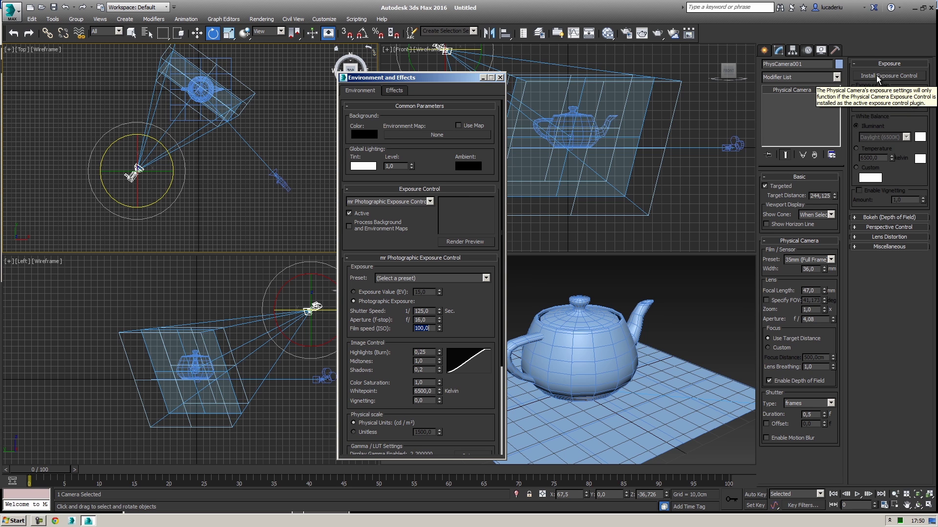
left_click(901, 77)
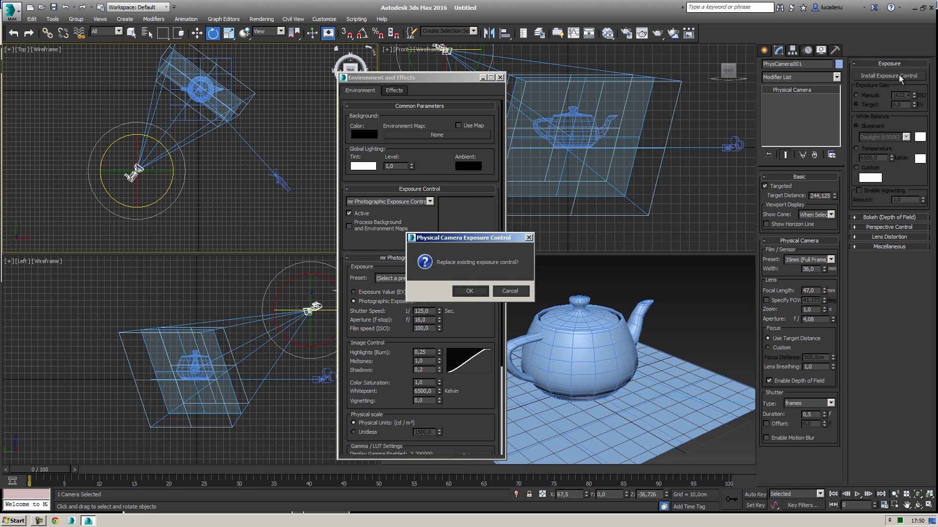
left_click(470, 291)
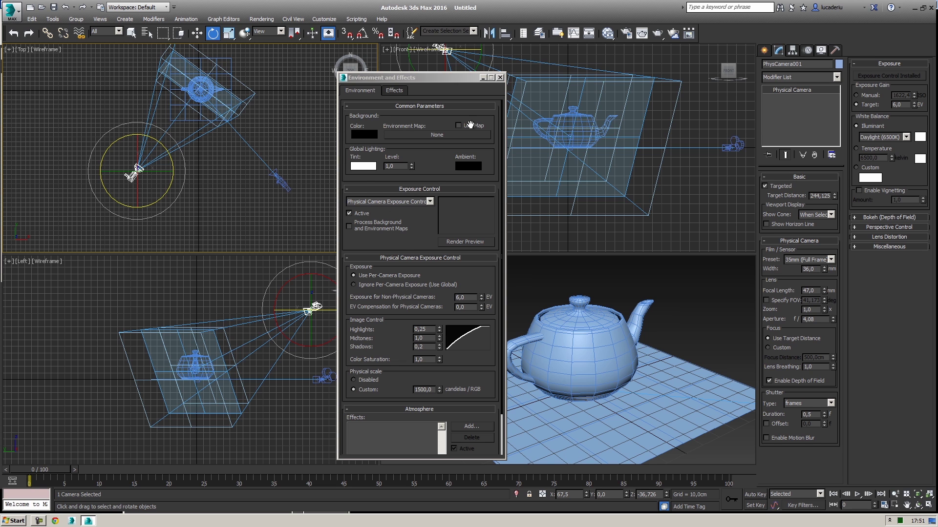
left_click(500, 78)
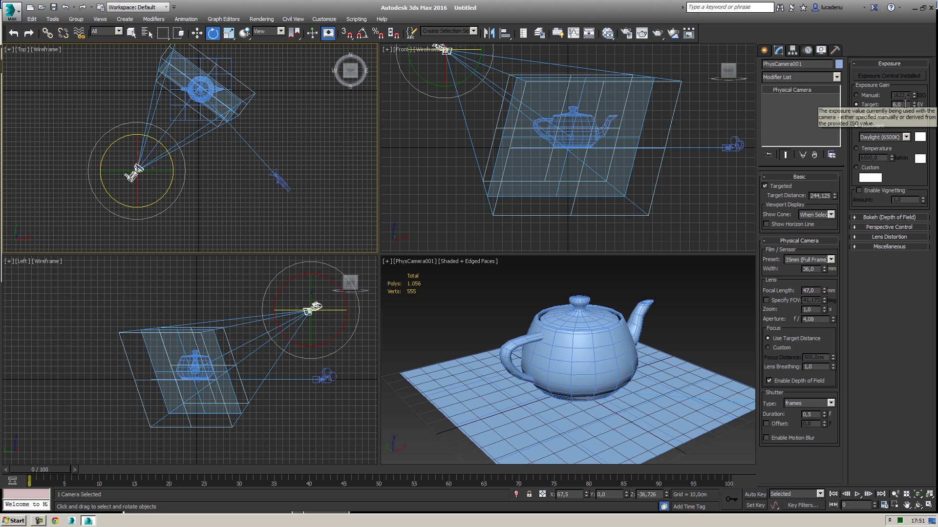
left_click(913, 106)
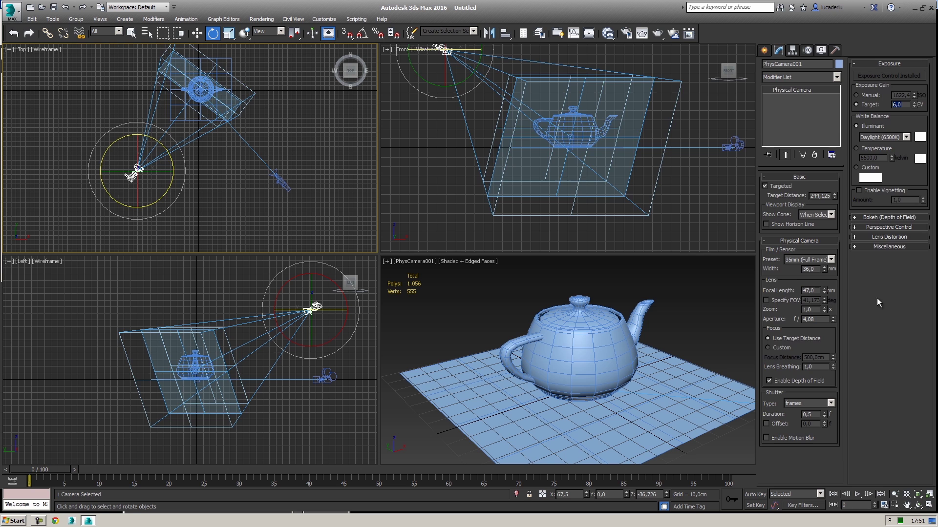
Place a photometric target light above the teapot in the Front view.
left_click(481, 182)
scroll(603, 102, "down", 3)
middle_click_drag(603, 102, 619, 125)
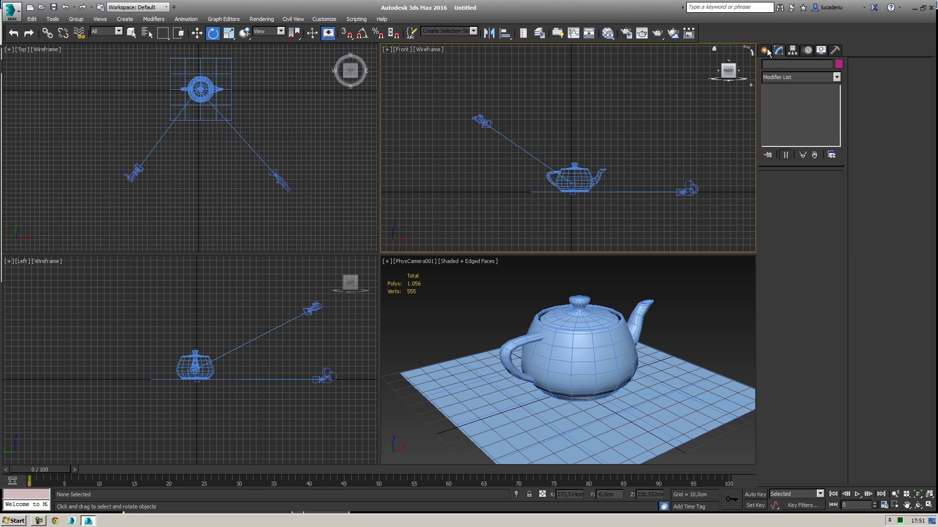
left_click(763, 50)
left_click(801, 69)
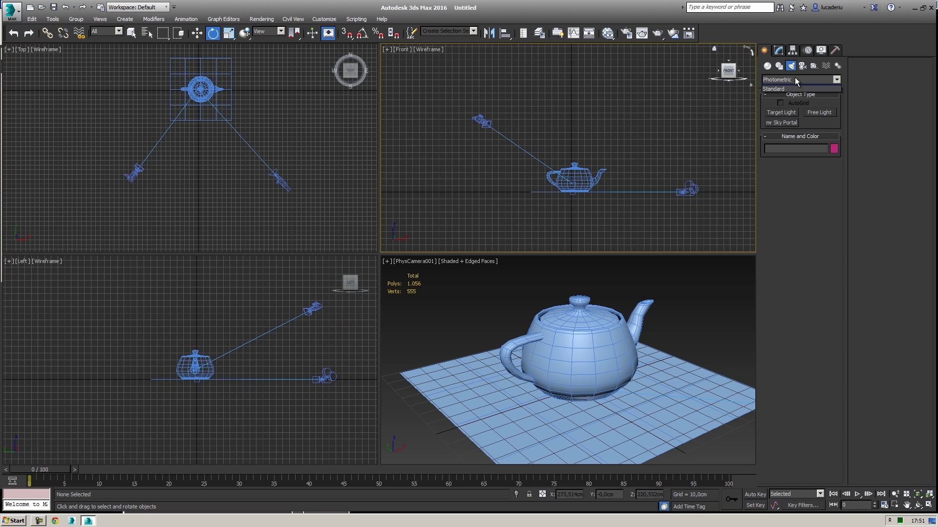
left_click(781, 112)
middle_click_drag(552, 137, 551, 170)
left_click_drag(576, 98, 576, 225)
key("e")
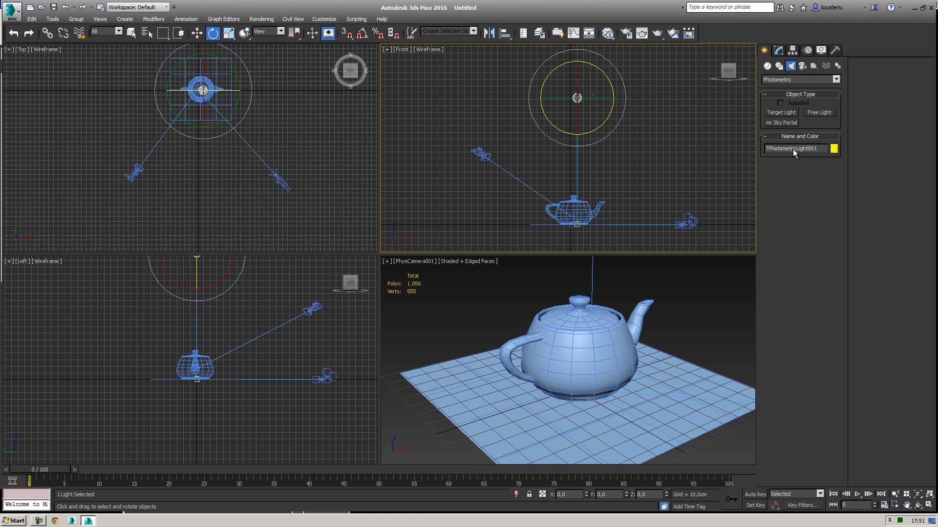
Give the light a Rectangle emission shape and lower it closer to the teapot.
left_click(778, 50)
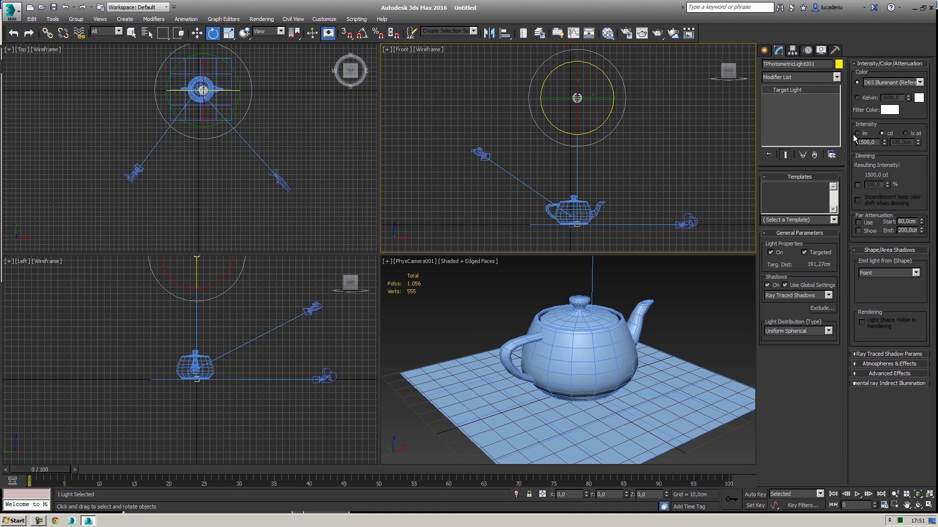
left_click(891, 273)
left_click(885, 293)
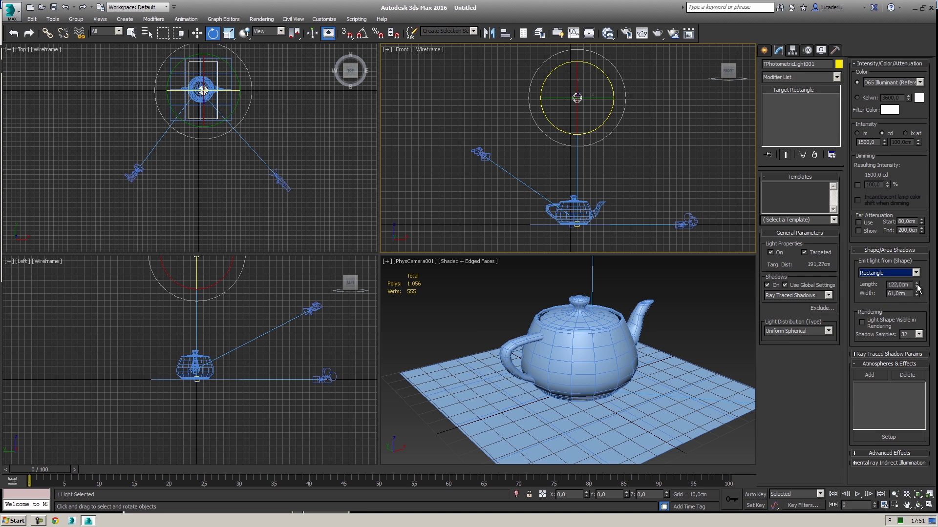
right_click(614, 143)
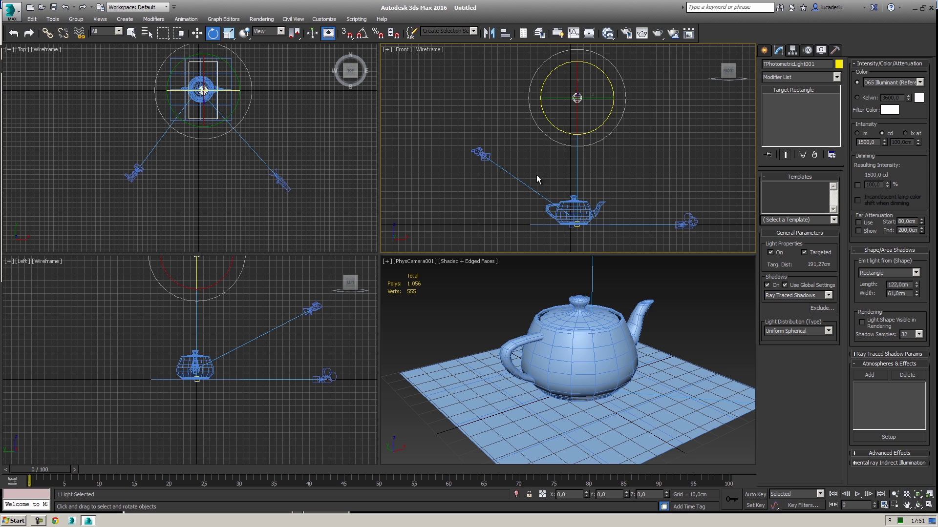
key("w")
left_click_drag(576, 70, 693, 137)
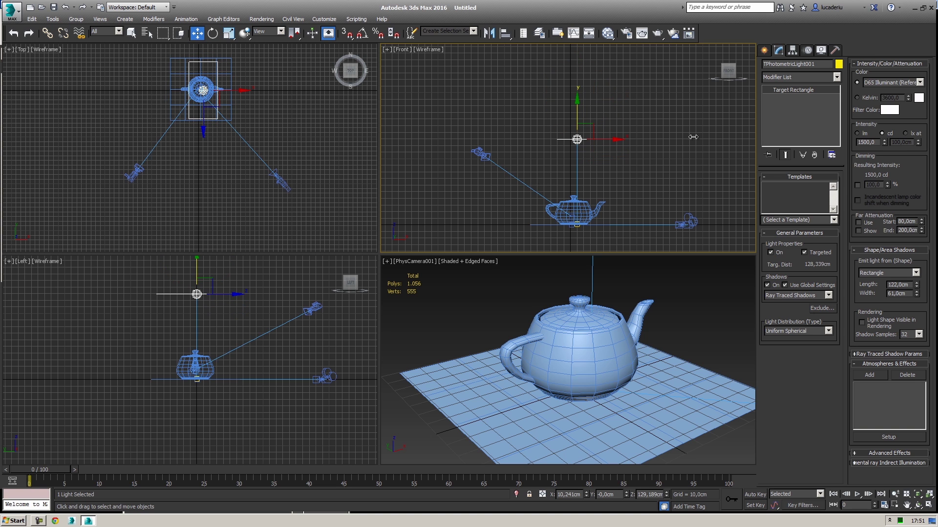
Set the light distribution to Uniform Diffuse and render the camera view.
left_click(809, 330)
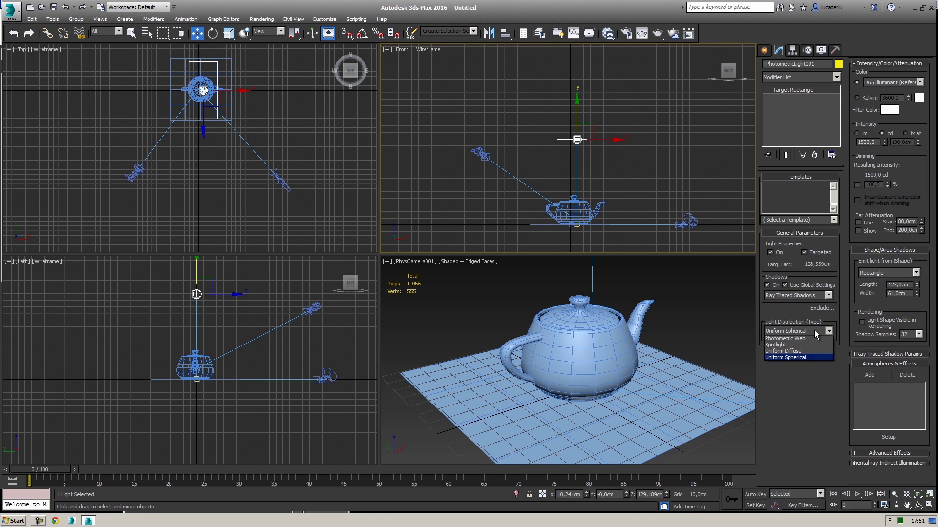
left_click(787, 348)
right_click(668, 315)
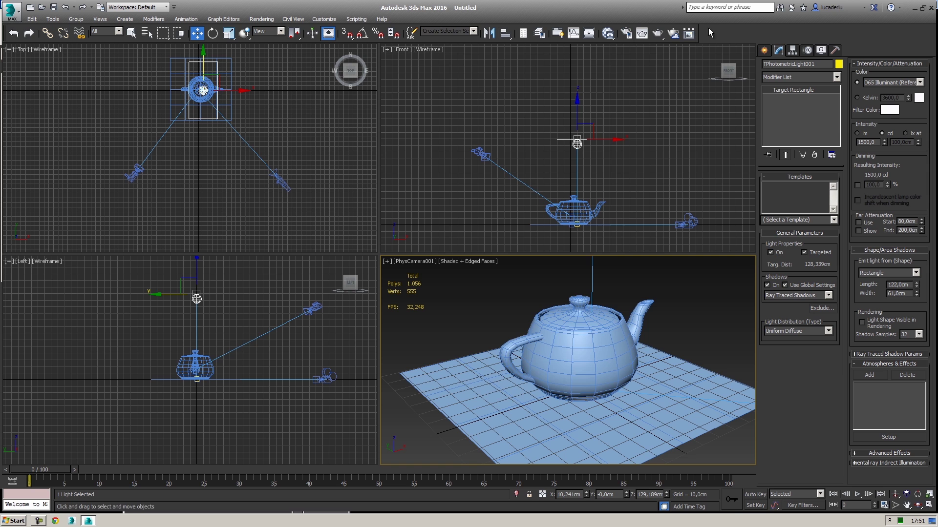
left_click(657, 34)
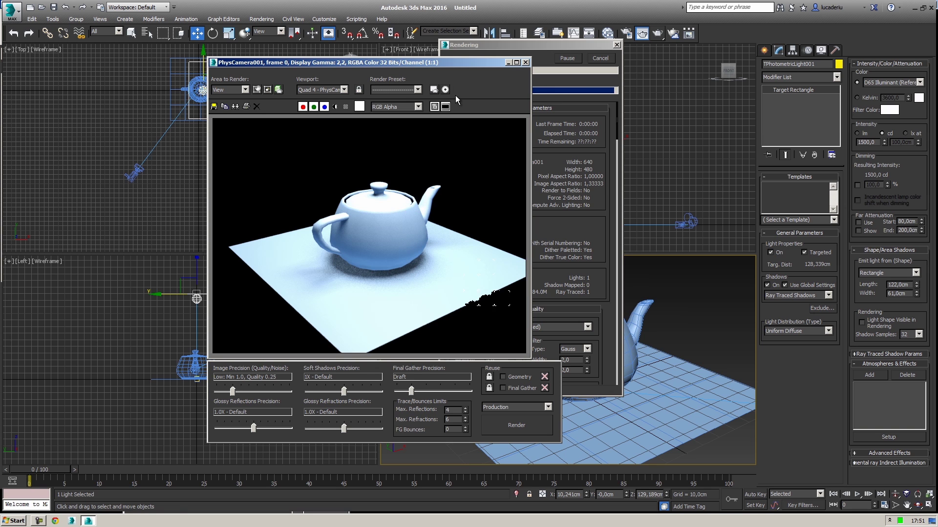
Move the rendered image aside and select the physical camera PhysCamera001.
left_click_drag(473, 63, 333, 57)
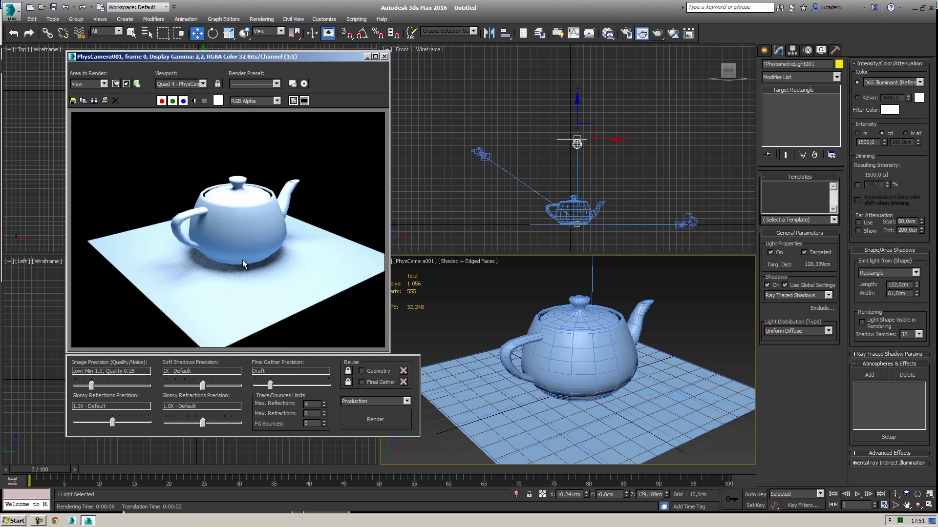
left_click(481, 154)
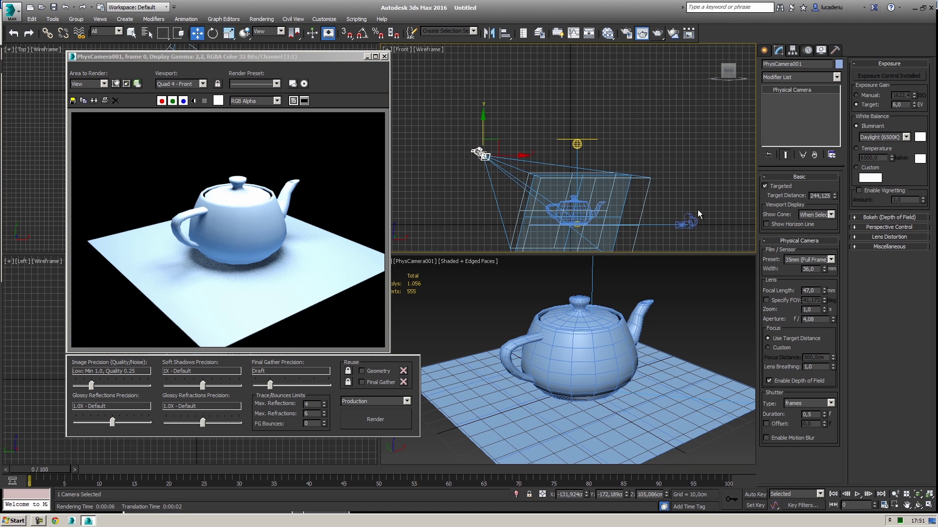
left_click(524, 151)
left_click(487, 153)
Set the camera's exposure target to 10,0 EV and re-render the teapot.
type("10")
key("Return")
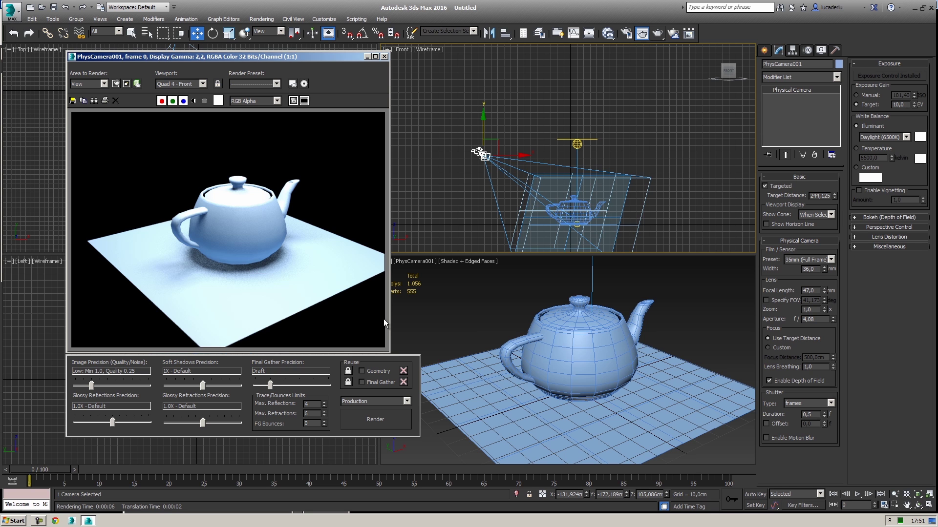
left_click(376, 420)
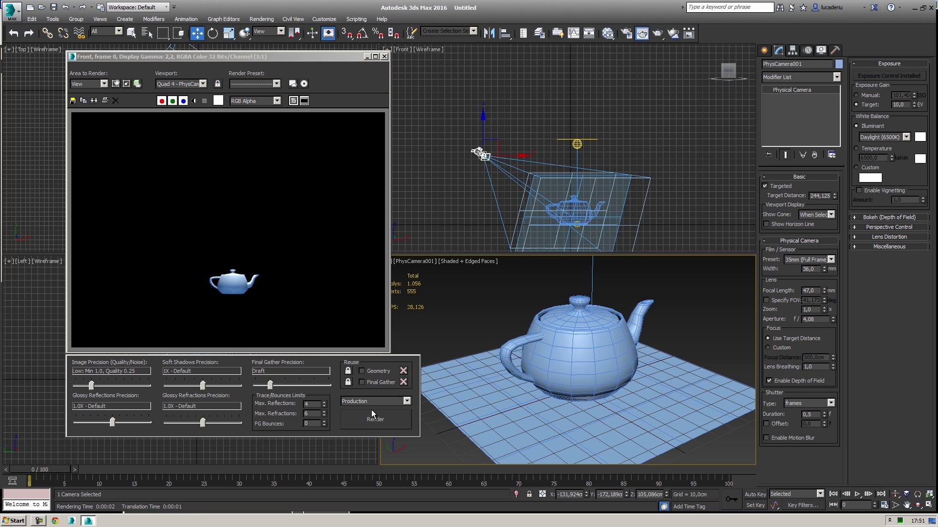
left_click(374, 418)
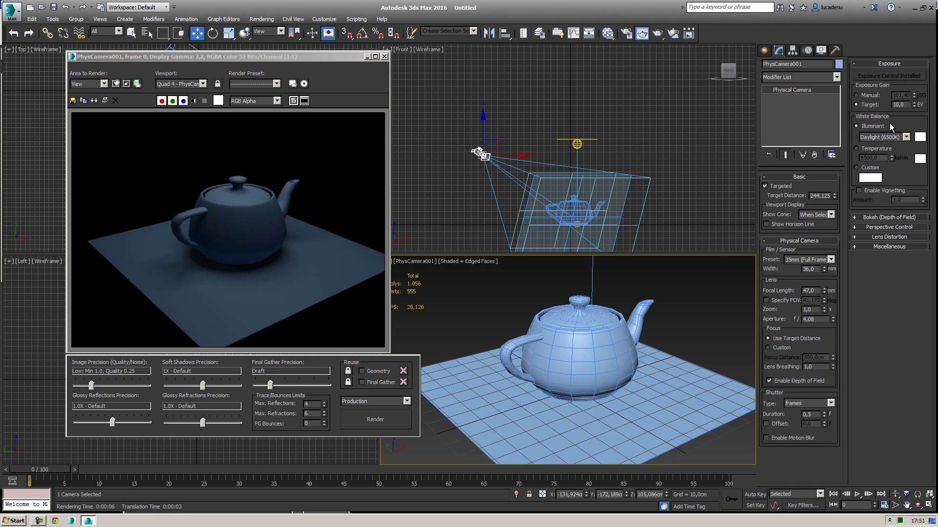
left_click(577, 144)
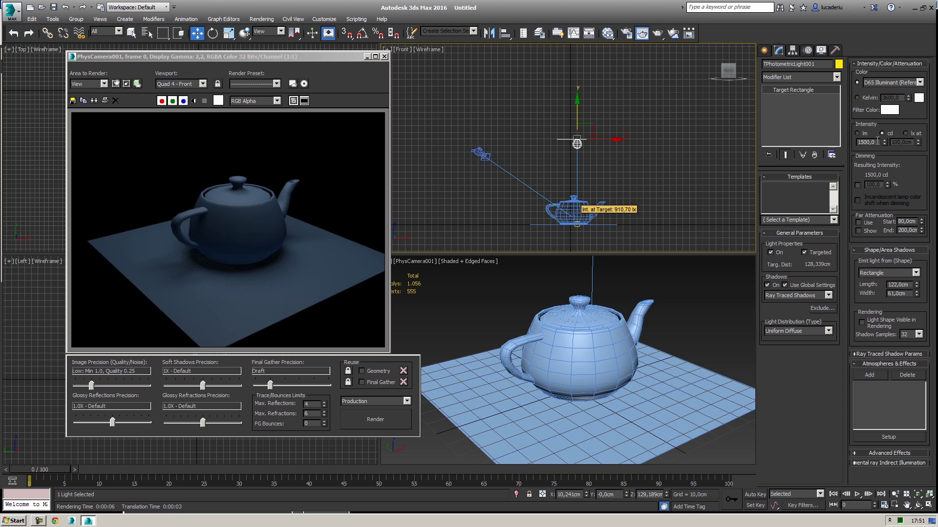
left_click(481, 155)
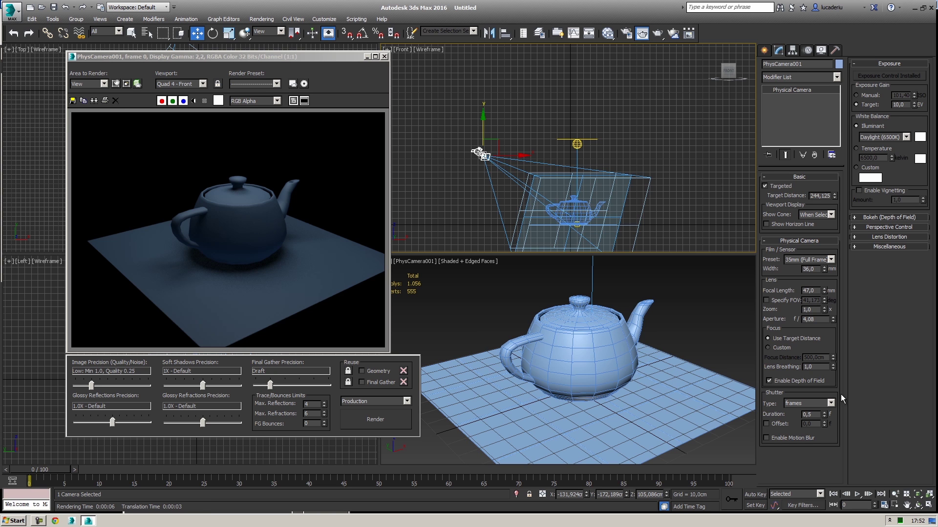
Switch the camera's shutter duration units to fractions of a second.
left_click(821, 403)
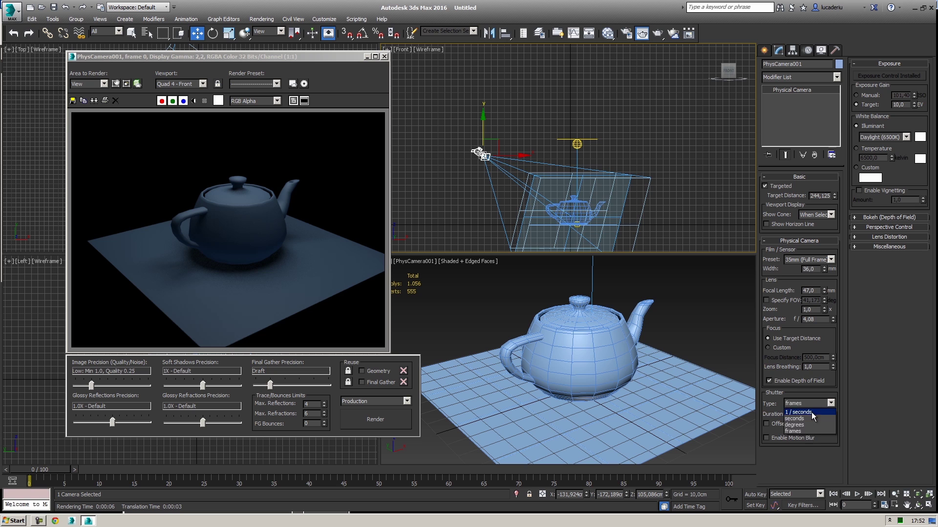
left_click(819, 412)
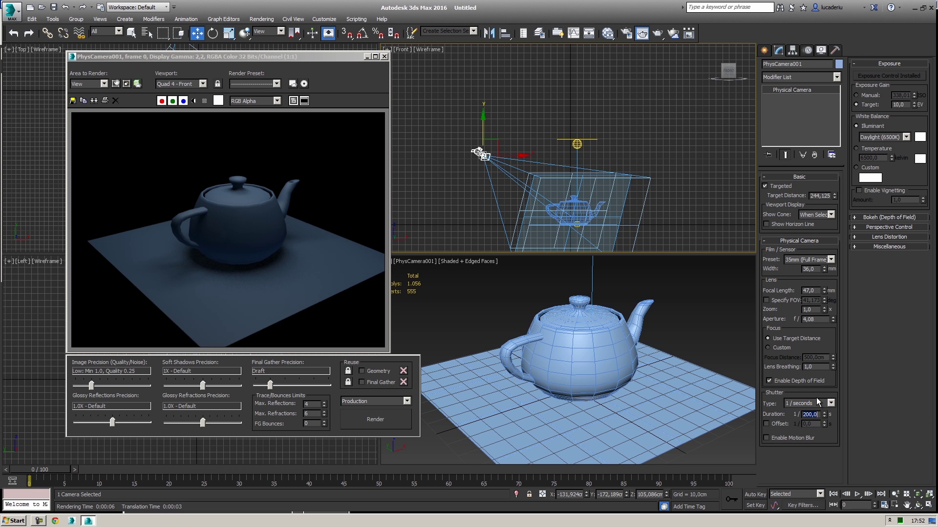
left_click(356, 337)
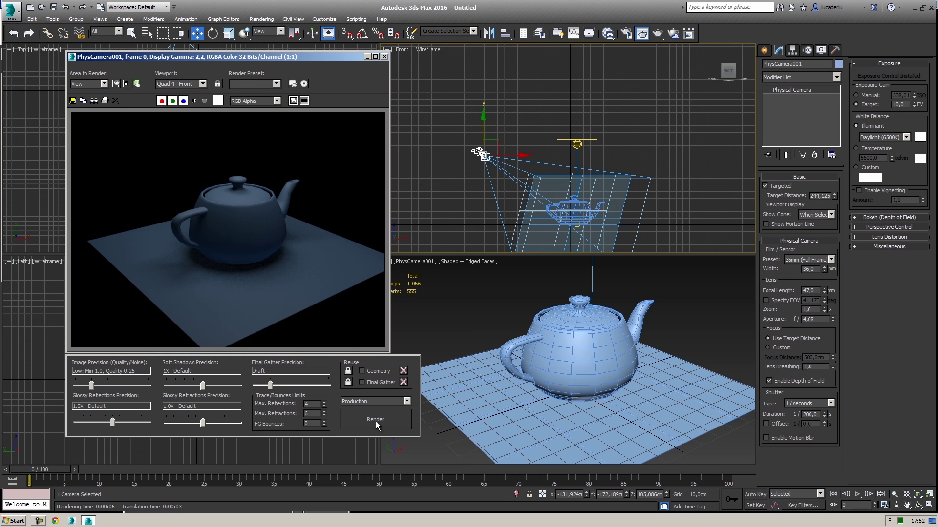
Set the camera aperture to f/2,0 and re-render the teapot scene.
left_click(808, 319)
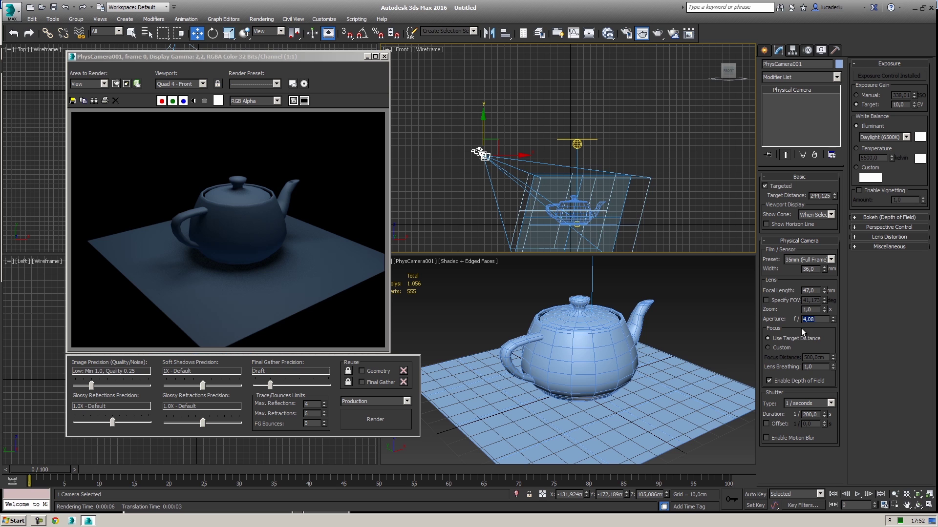
type("2,0")
key("Return")
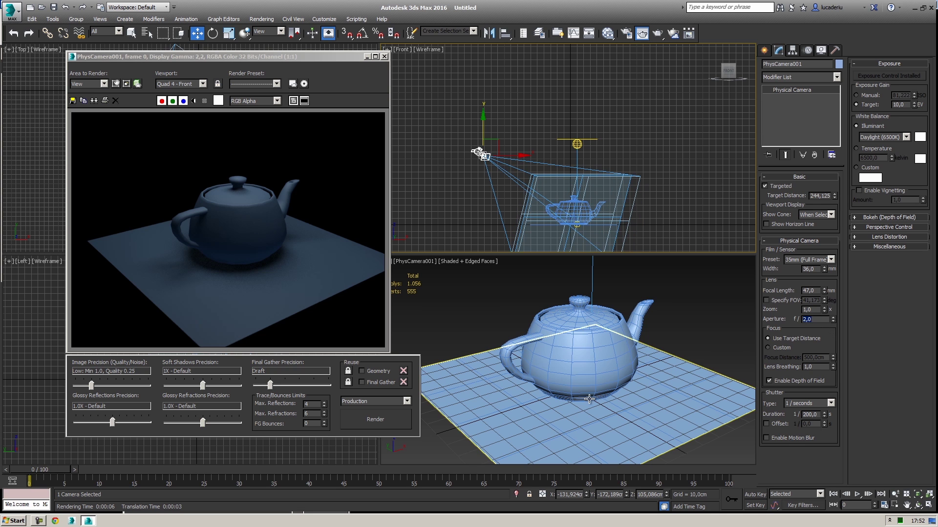
left_click(291, 240)
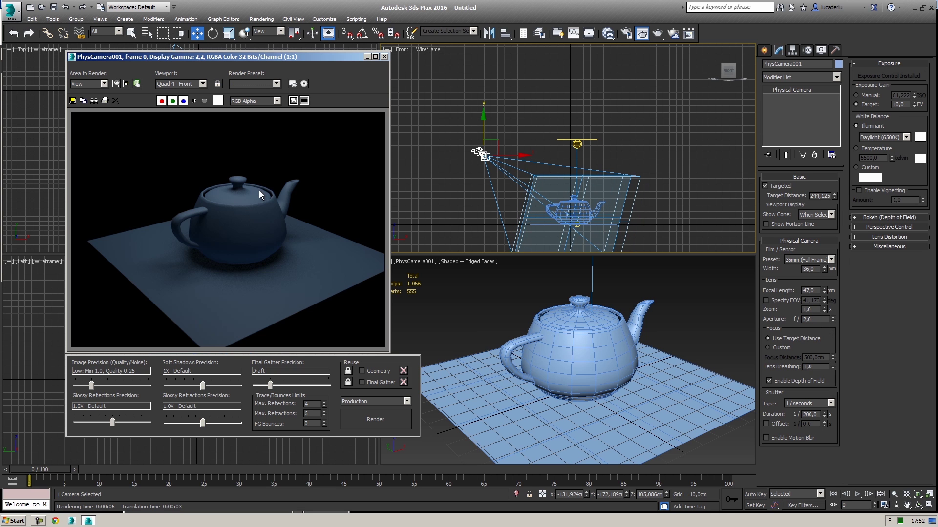
left_click(396, 426)
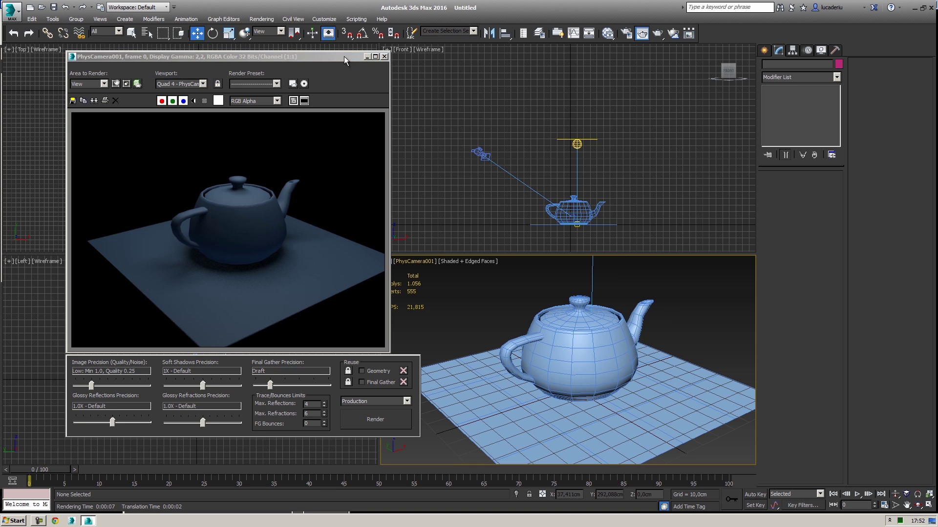
Give PhysCamera001 cubic lens distortion with an amount of -0,43.
left_click_drag(344, 56, 349, 57)
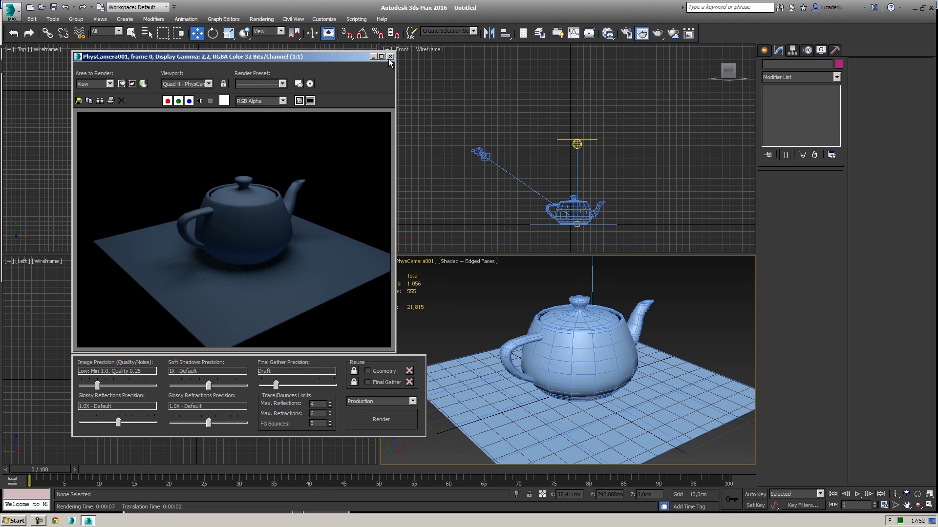
left_click(476, 148)
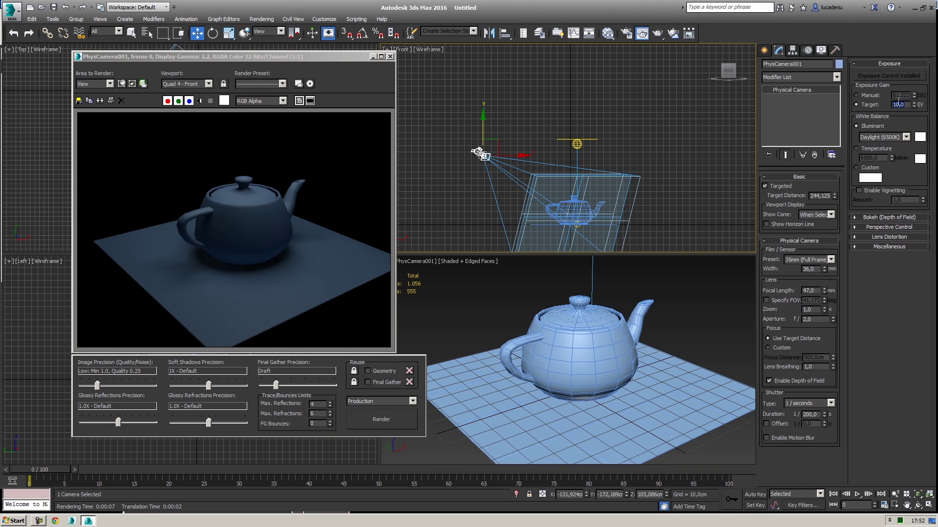
left_click(881, 238)
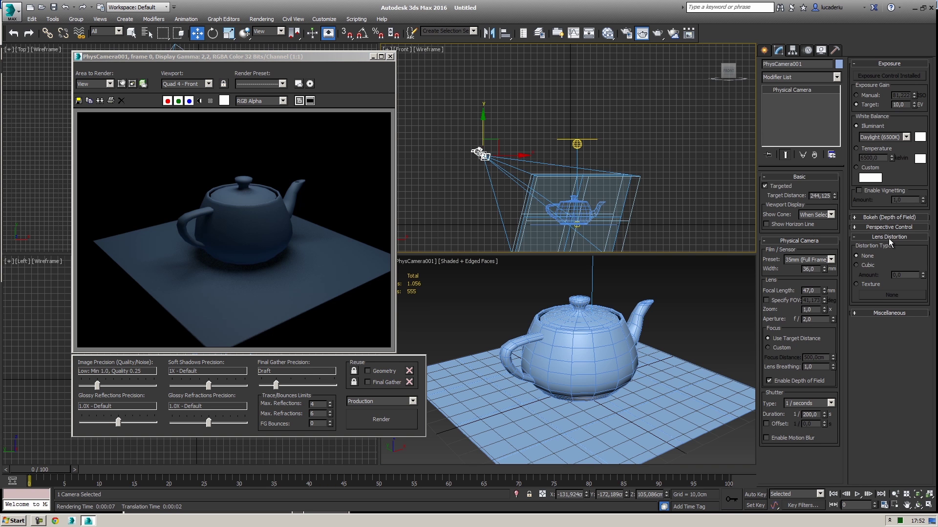
left_click(868, 265)
left_click_drag(922, 276, 922, 290)
Enable auto vertical tilt correction and set the vertical lens shift to 0,46.
left_click(892, 227)
left_click(909, 296)
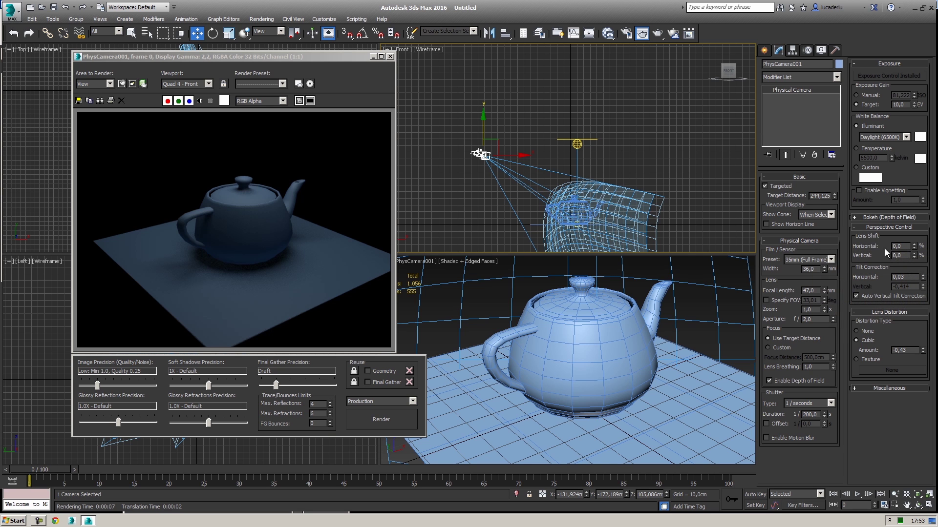
left_click_drag(913, 254, 912, 241)
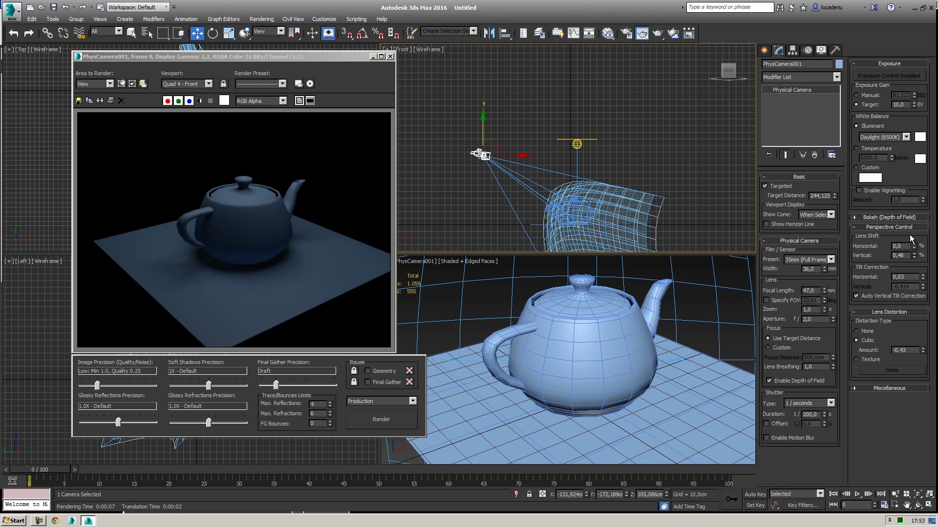
left_click(259, 231)
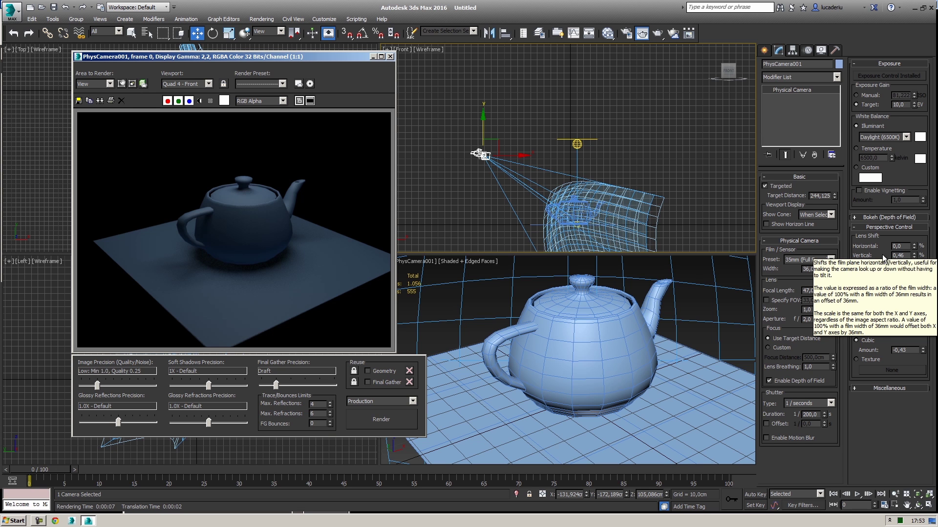
left_click_drag(344, 57, 350, 61)
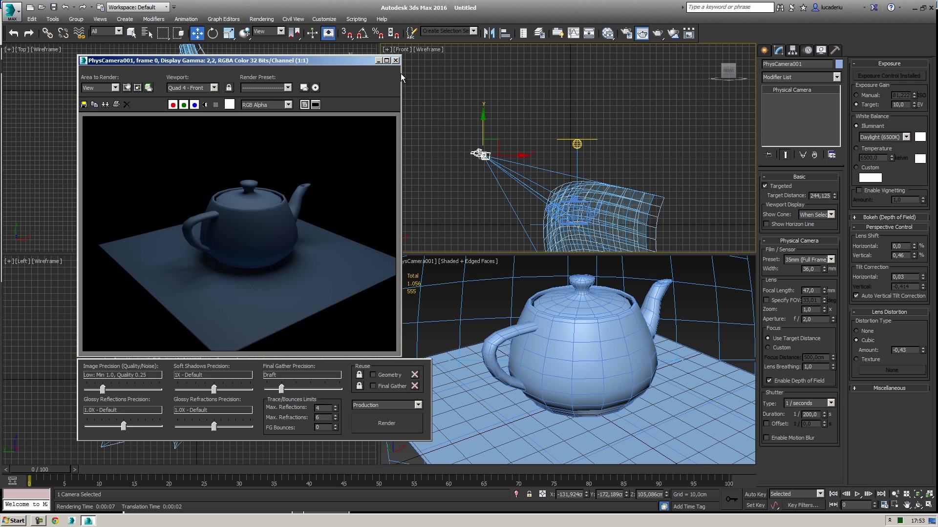
Close the render window and Shift-drag the camera to clone PhysCamera002 to the right.
left_click(396, 60)
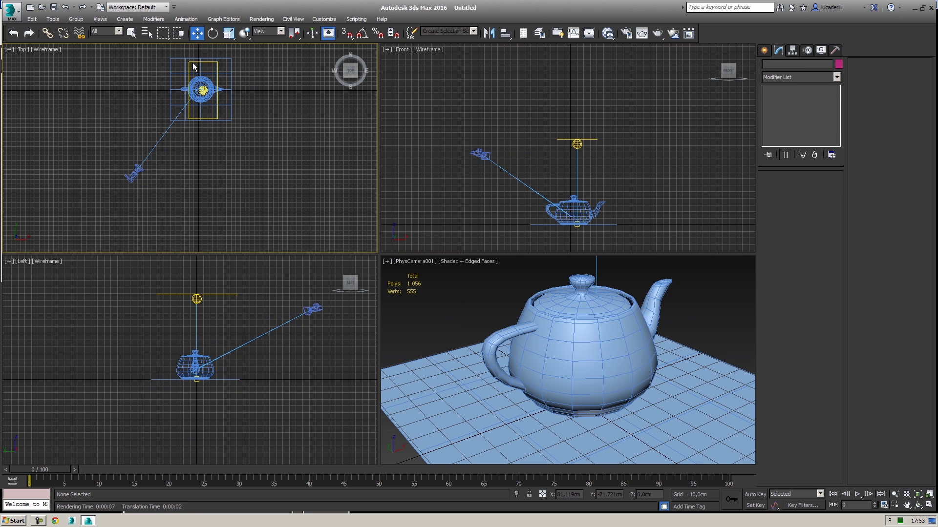
middle_click_drag(195, 165, 207, 165)
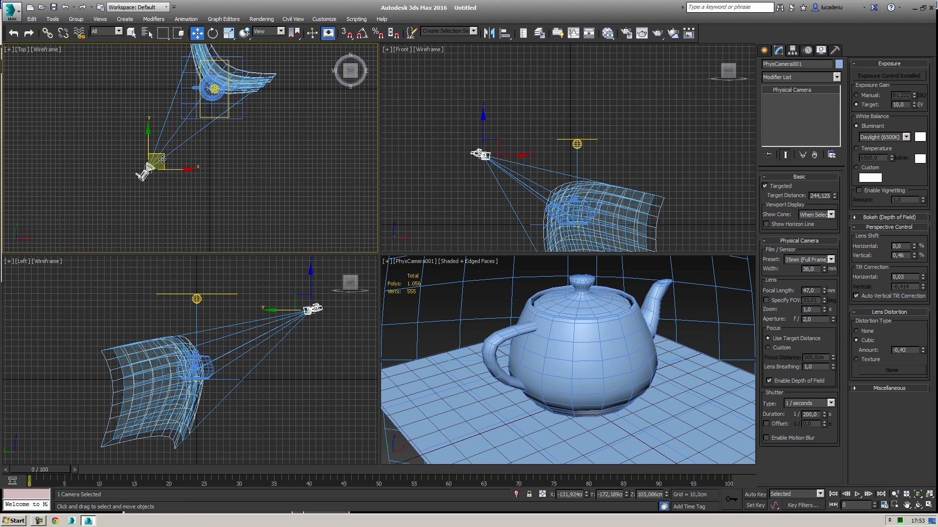
left_click_drag(161, 157, 298, 182, "shift")
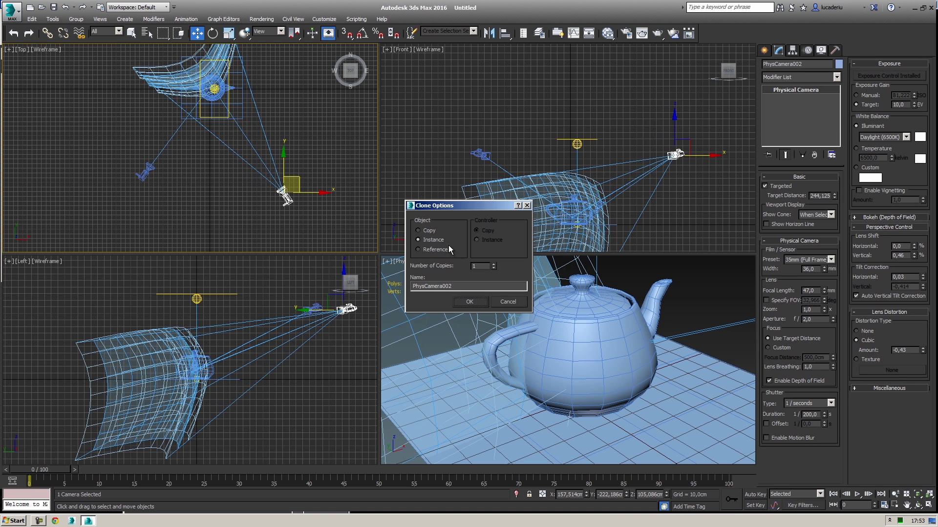
left_click(464, 300)
left_click(639, 264)
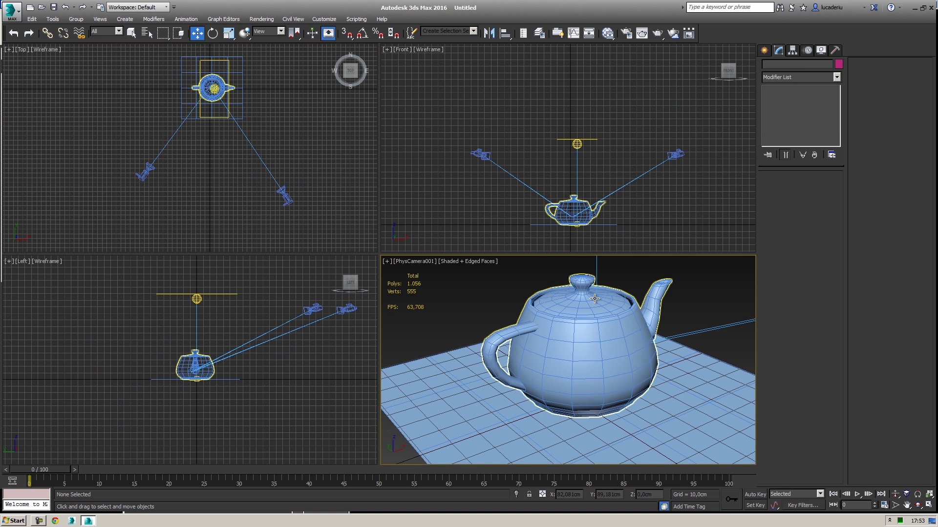
key("c")
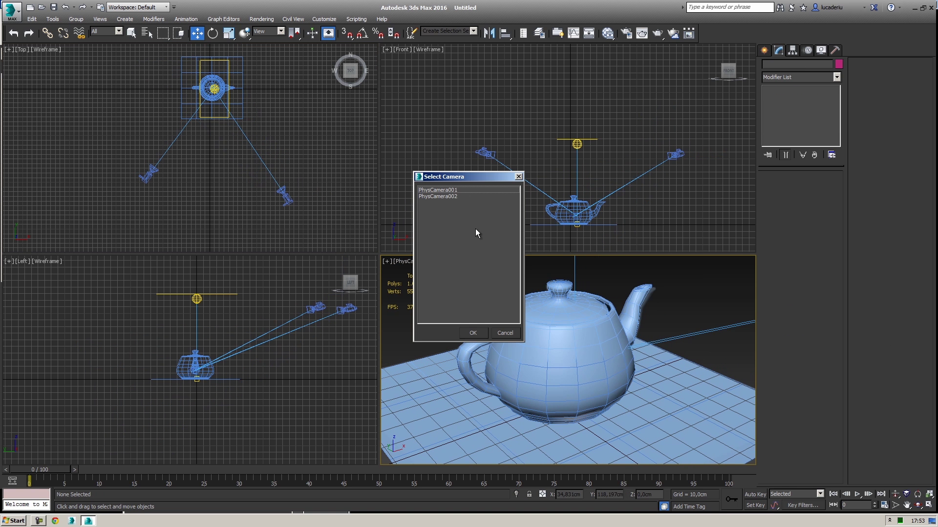
left_click(457, 192)
Open the Camera Sequencer and move the timeline to frame 29.
left_click(521, 173)
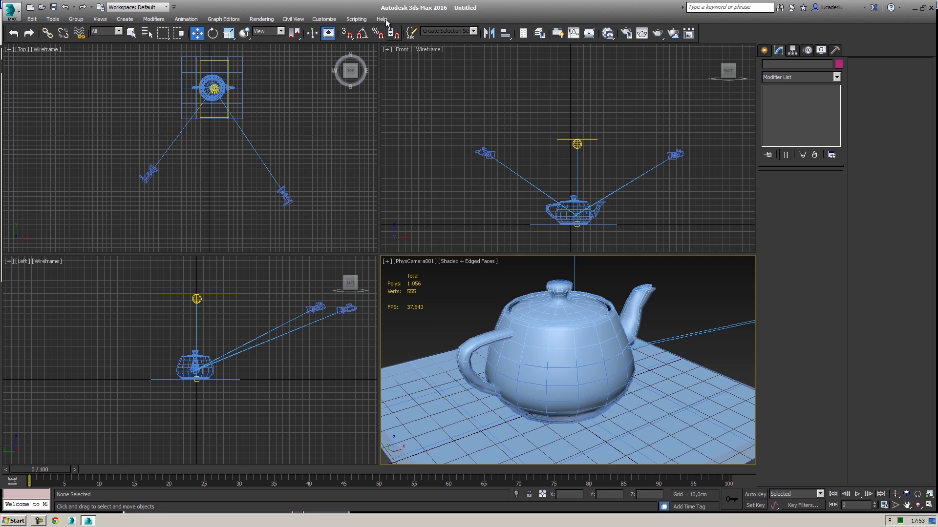
left_click(264, 20)
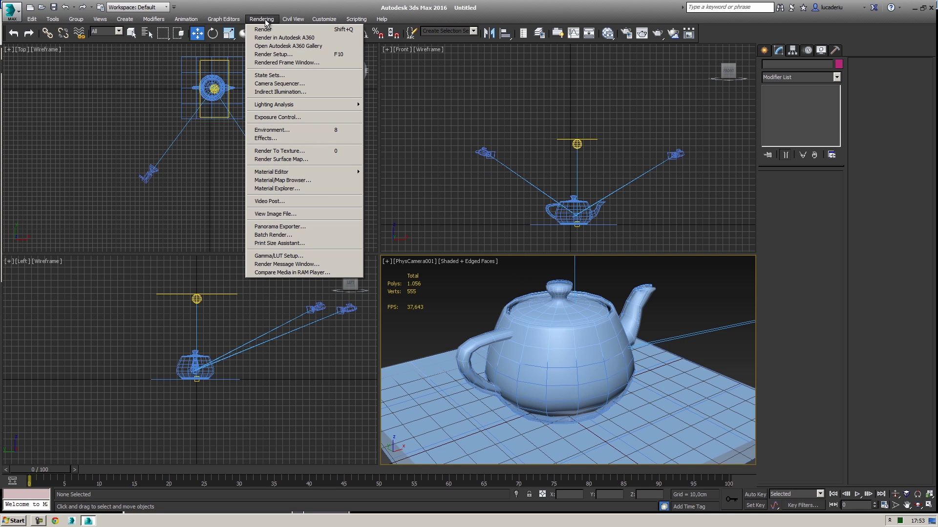
left_click(301, 83)
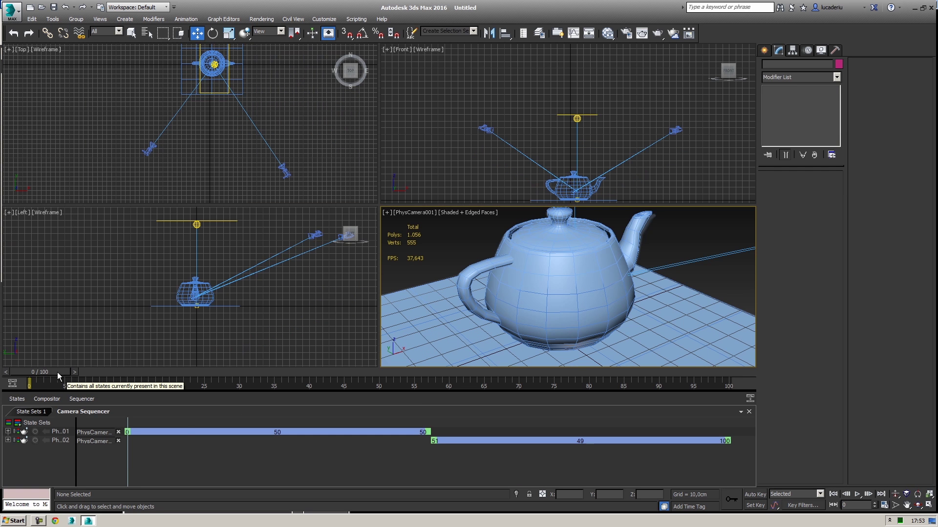
left_click_drag(58, 373, 400, 380)
Reposition PhysCamera002 at frame 60 and PhysCamera001 at frame 38, checking the camera switch.
key("w")
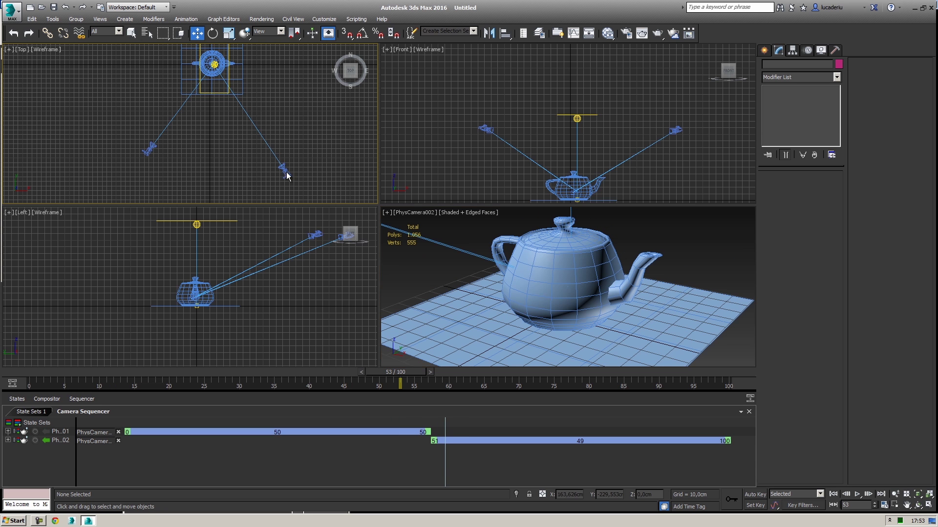
left_click(285, 170)
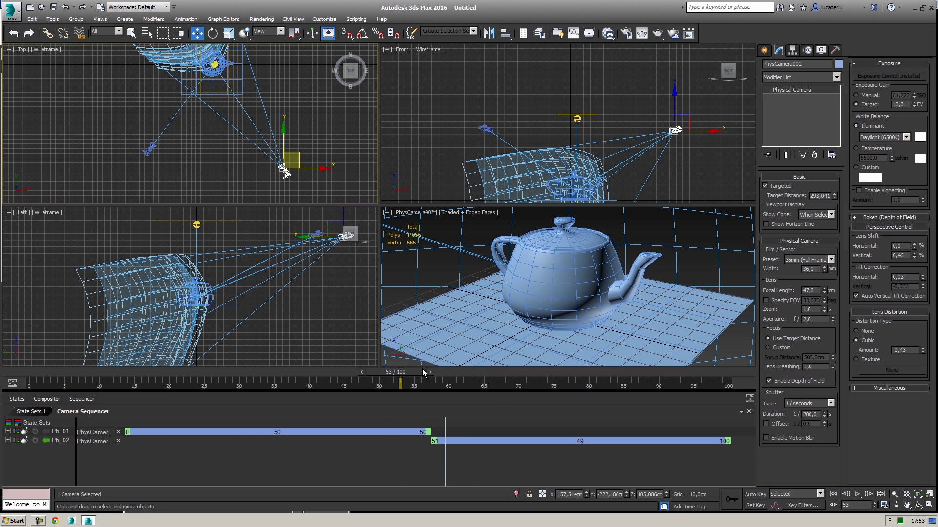
left_click_drag(425, 374, 471, 374)
left_click_drag(301, 157, 324, 97)
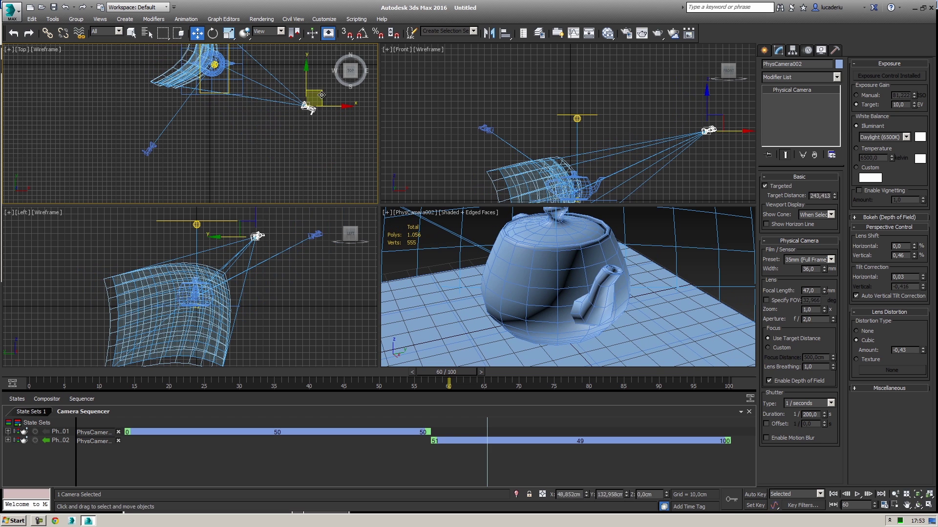
left_click_drag(449, 373, 300, 372)
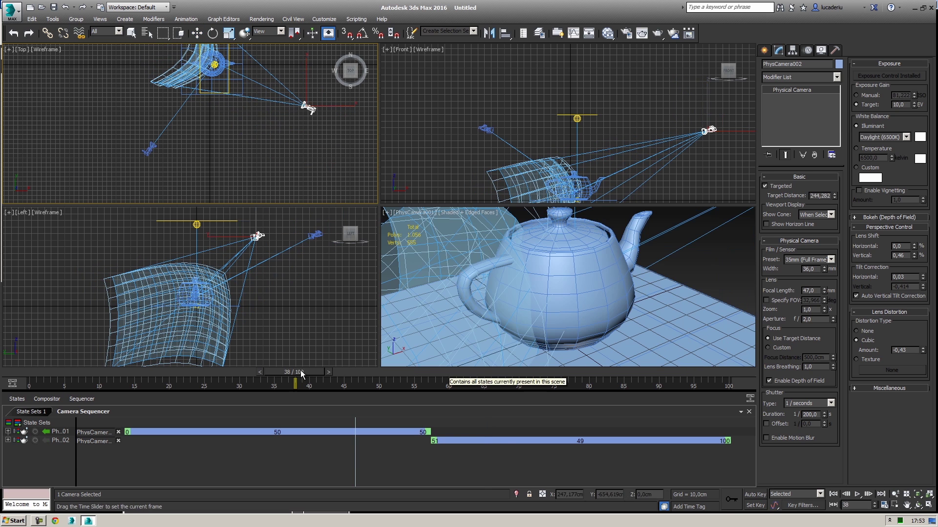
left_click(149, 150)
left_click_drag(149, 150, 128, 134)
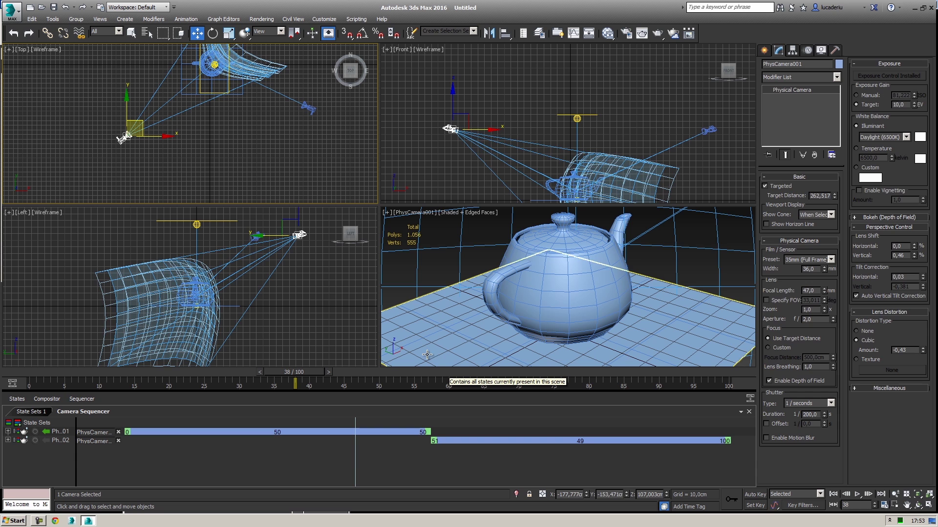
left_click(425, 267)
mouse_move(333, 372)
left_mouse_down()
mouse_move(453, 373)
mouse_move(323, 372)
left_mouse_up()
left_click(197, 33)
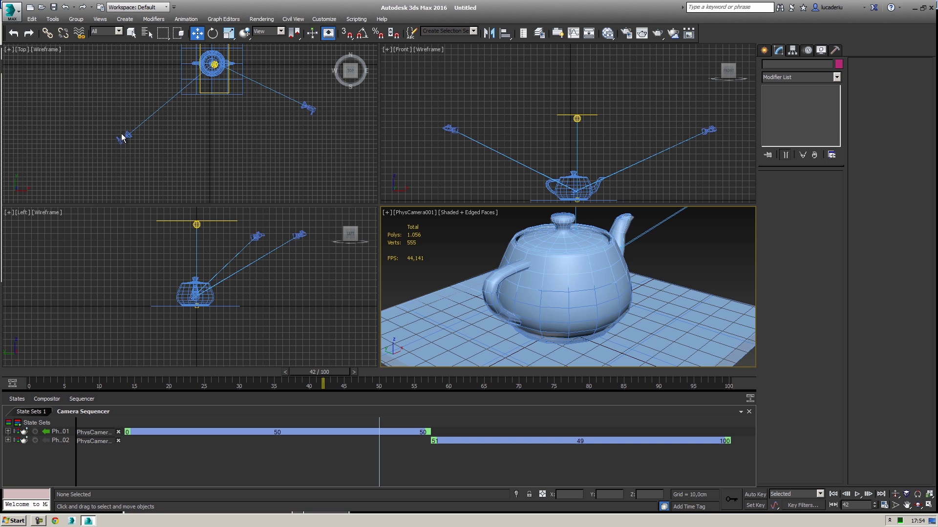
Select PhysCamera002 and delete it from the scene.
left_click(308, 109)
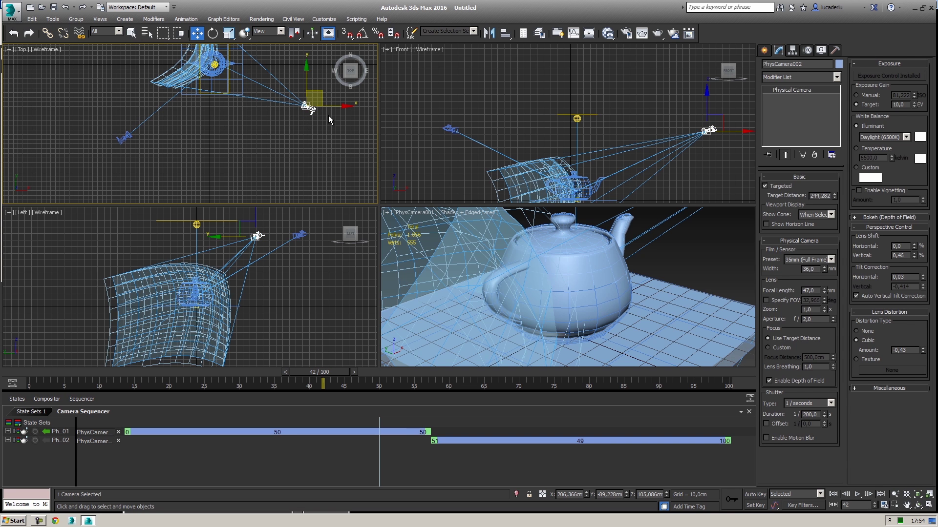
key("Delete")
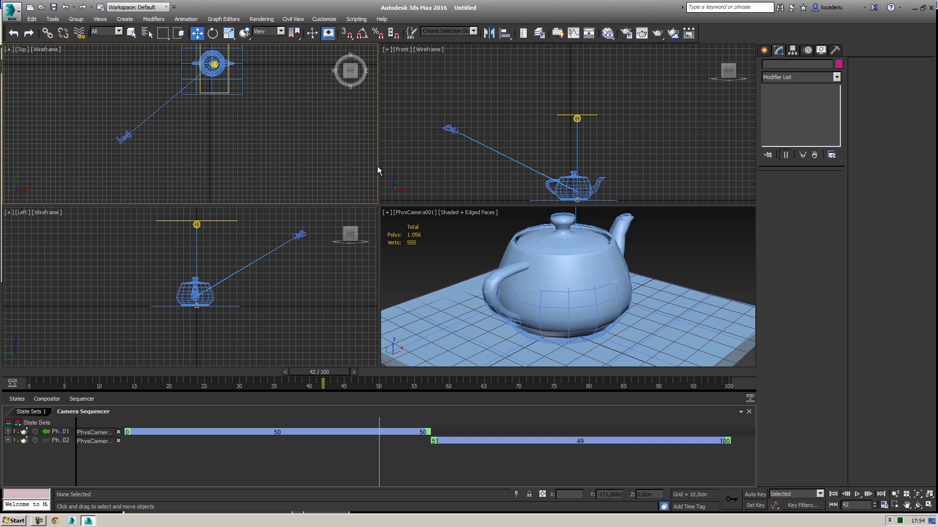
left_click(460, 259)
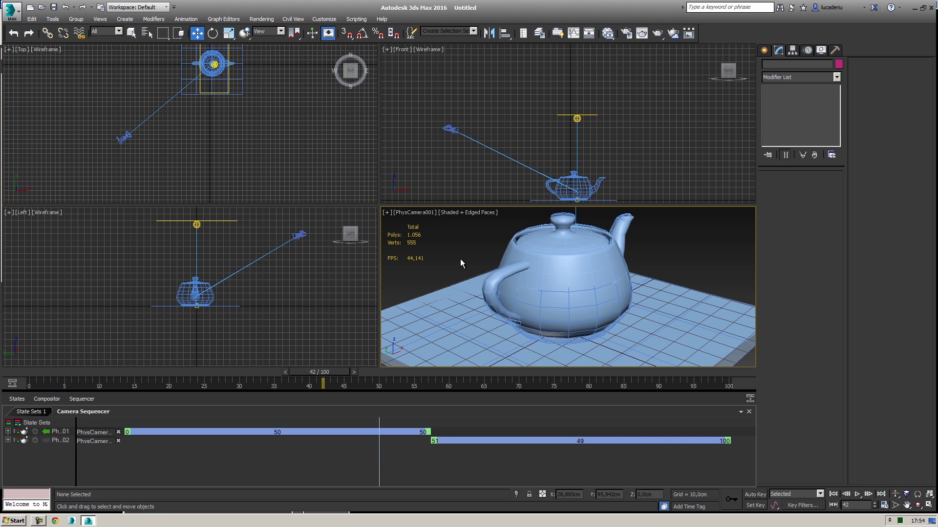
Hide the Camera Sequencer and open Render Setup via Render in Autodesk A360.
left_click(261, 18)
left_click(286, 84)
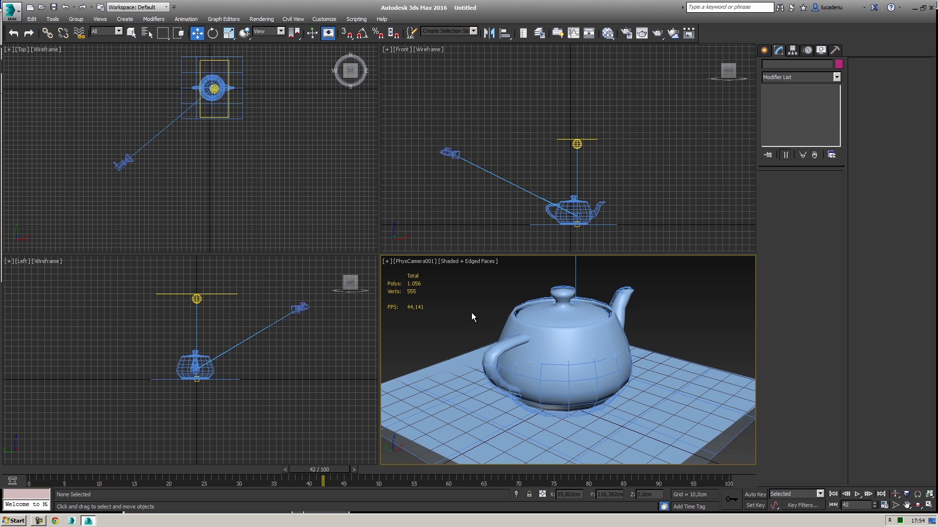
left_click(262, 19)
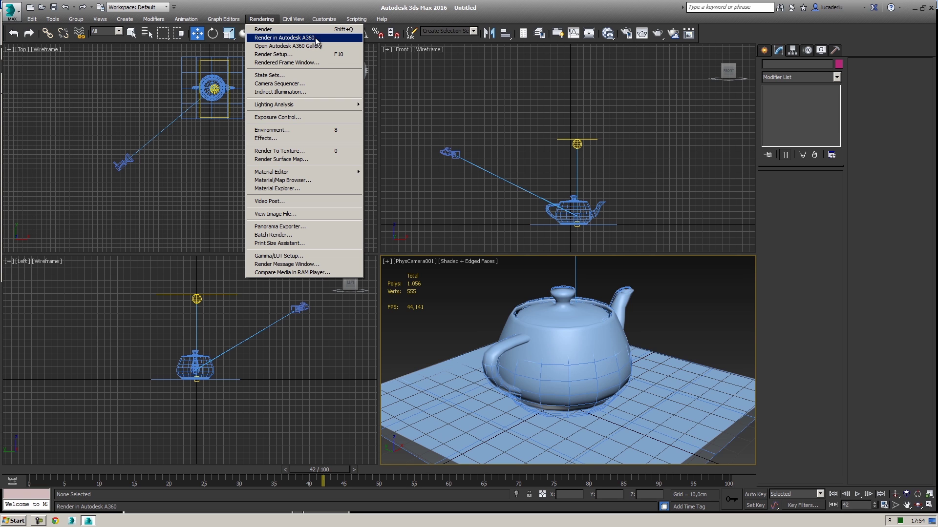
left_click(301, 38)
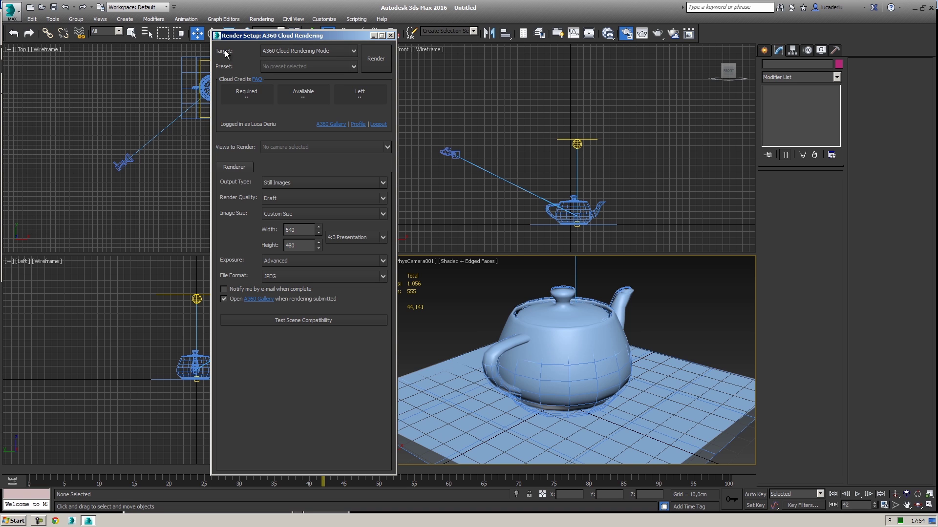
left_click(348, 51)
Switch the Render Setup target to Production Rendering Mode.
left_click(338, 62)
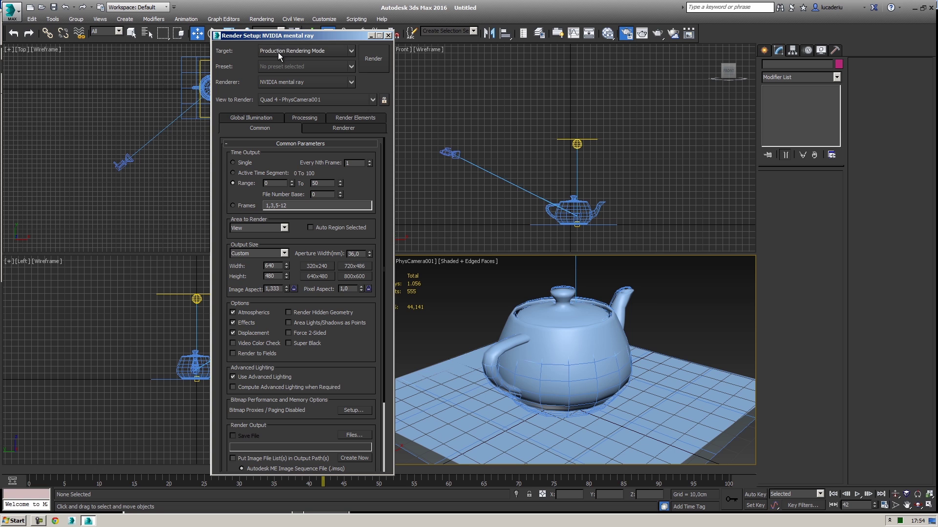
left_click(327, 51)
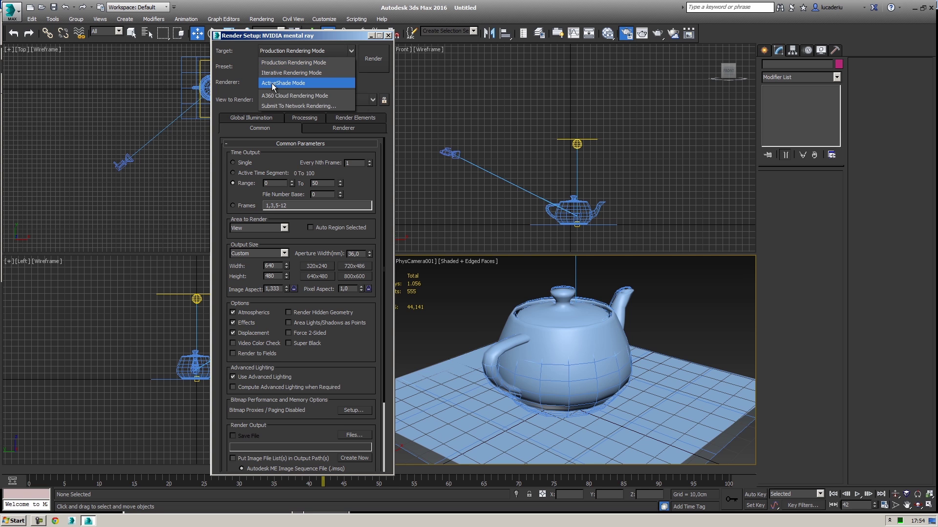
left_click(261, 59)
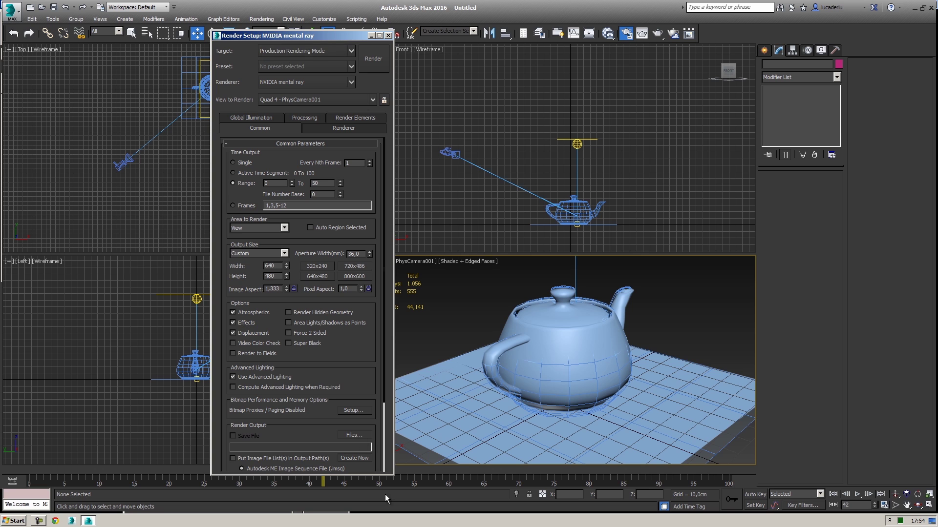
left_click_drag(325, 36, 341, 35)
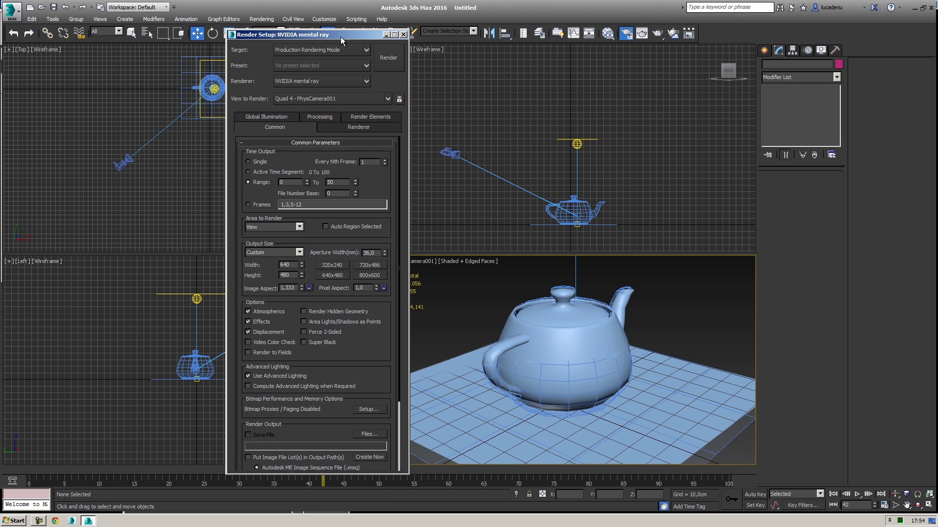
Choose NVIDIA iray as the production renderer.
left_click(362, 80)
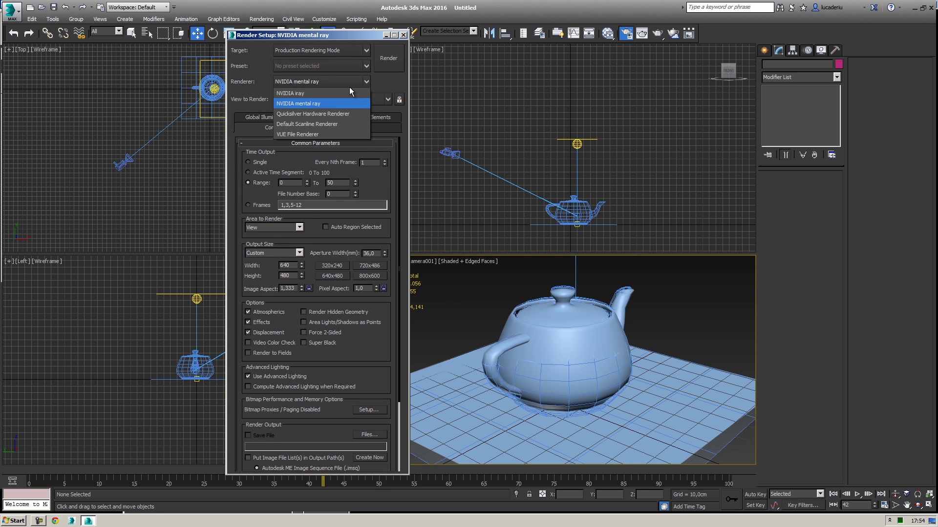
left_click(303, 93)
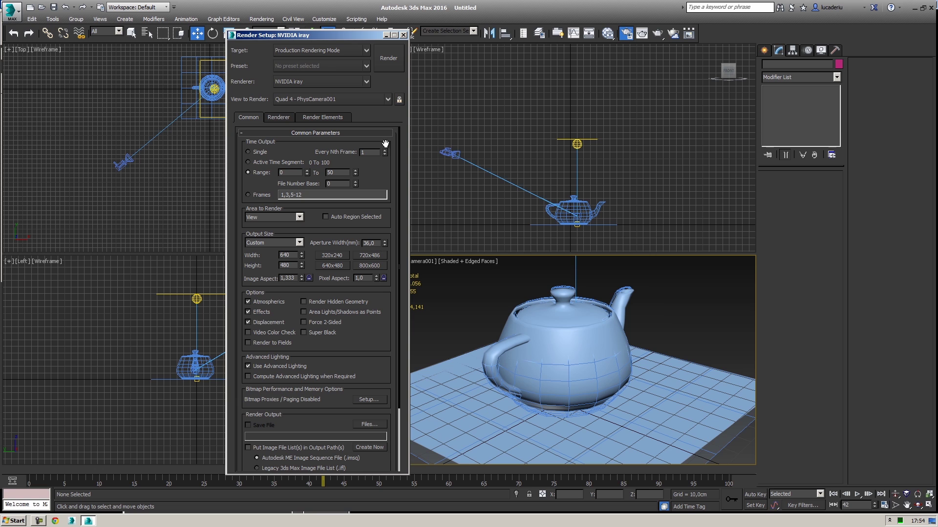
left_click(358, 81)
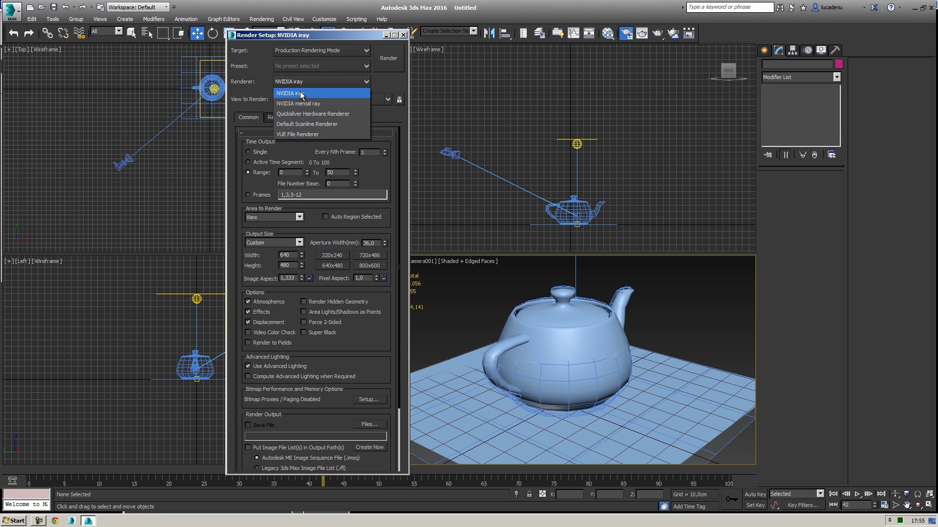
left_click(241, 84)
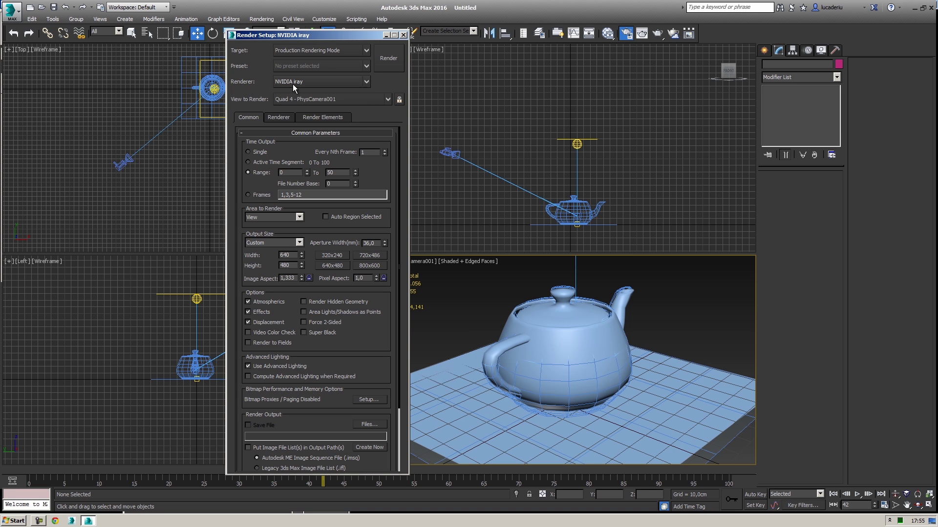
left_click(330, 51)
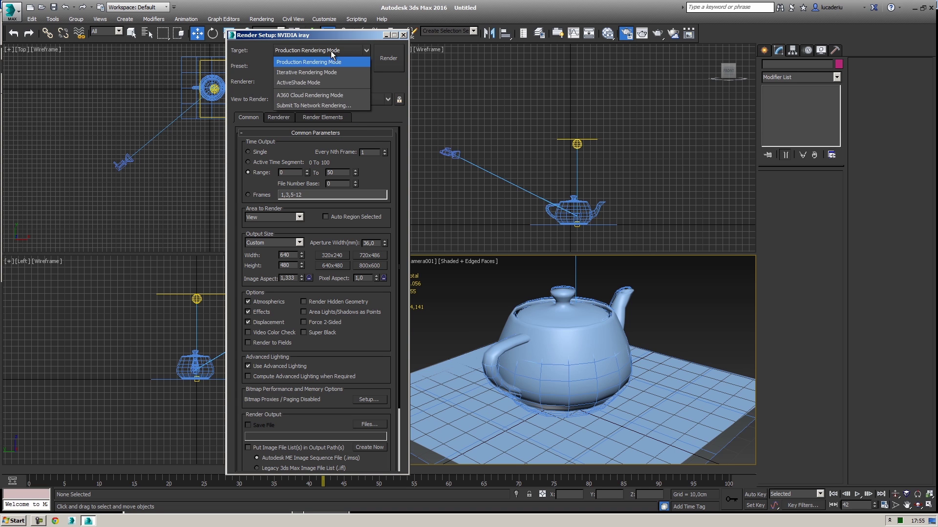
Switch the target to A360 Cloud Rendering Mode and test scene compatibility.
left_click(286, 94)
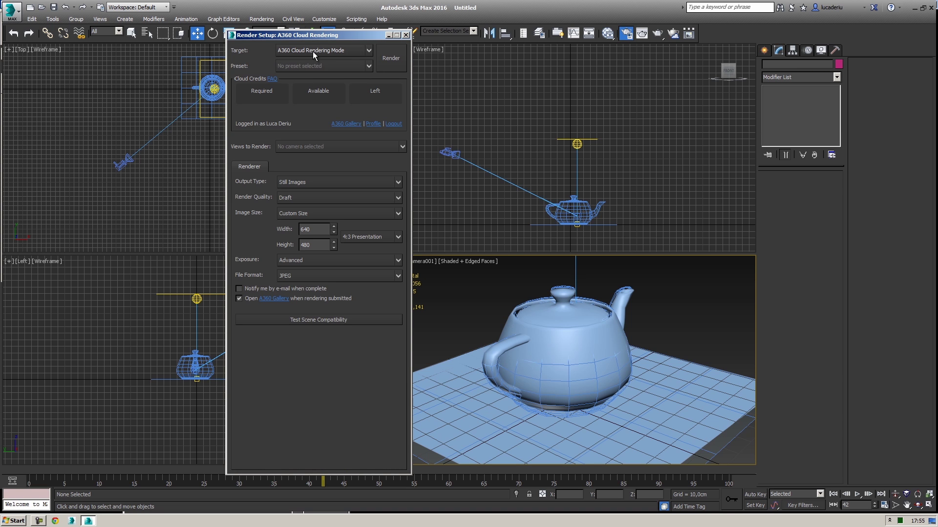
left_click_drag(362, 36, 373, 37)
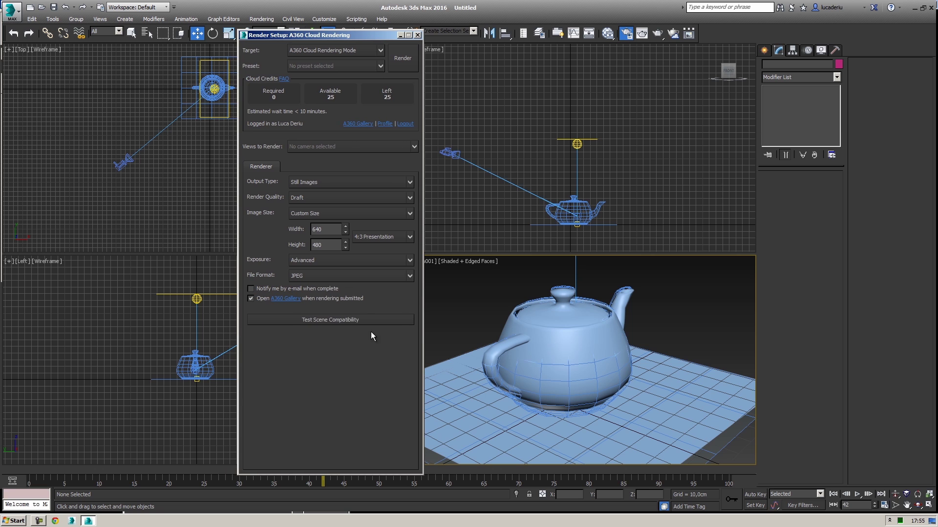
left_click(341, 322)
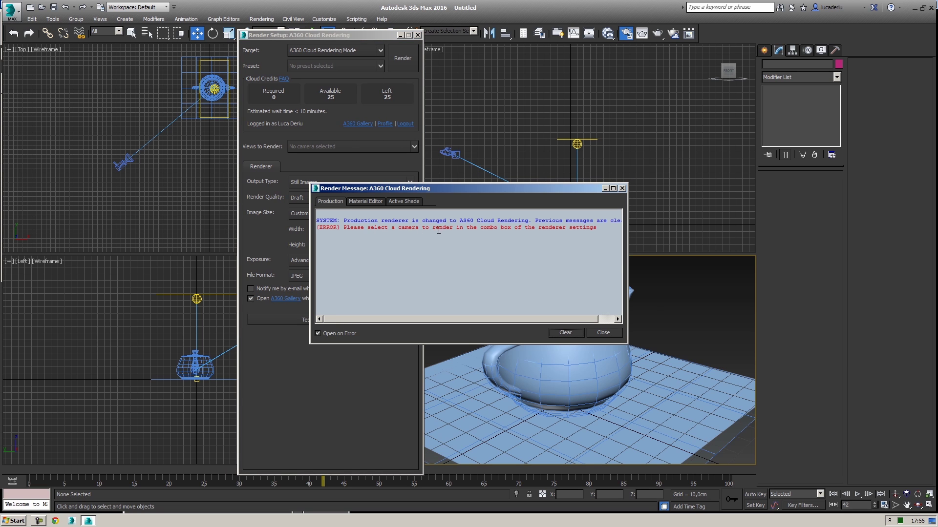
left_click(603, 332)
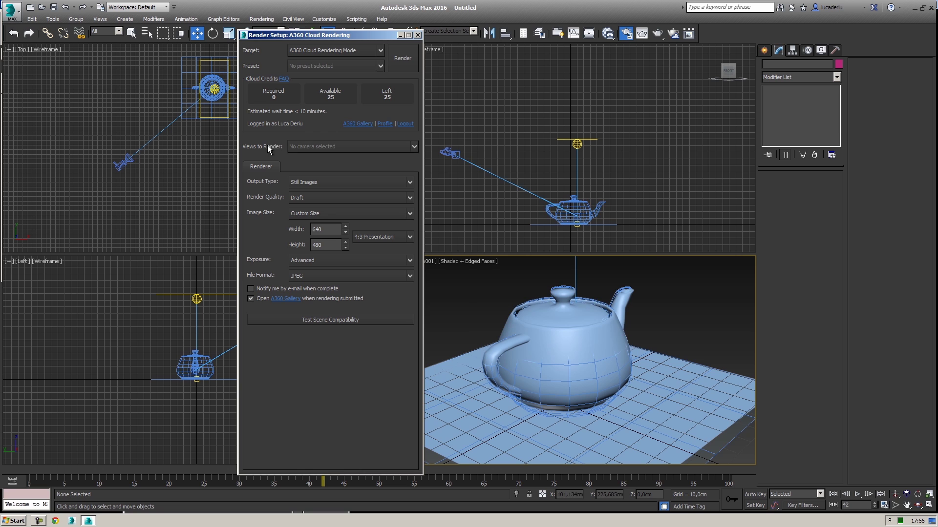
Pick PhysCamera001 as the view to render, retest, then select teapot and plane.
left_click(338, 150)
left_click(304, 158)
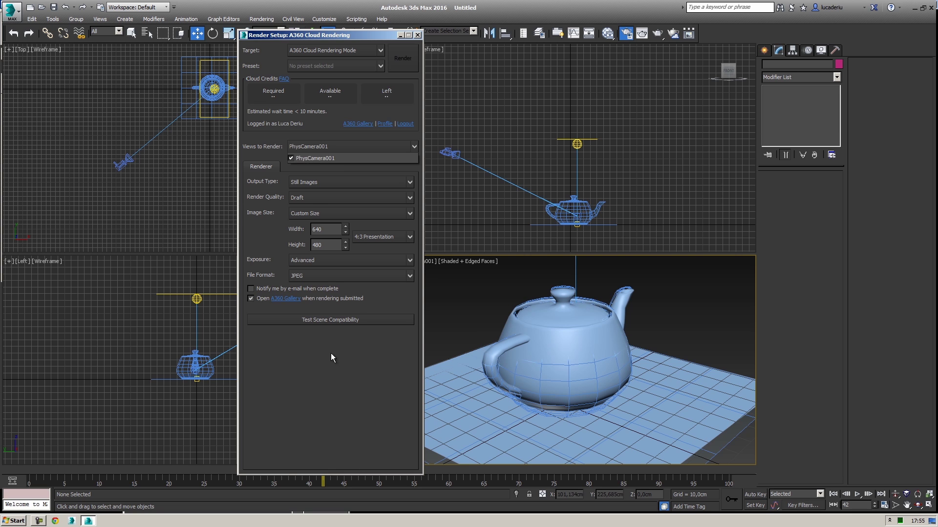
left_click(314, 320)
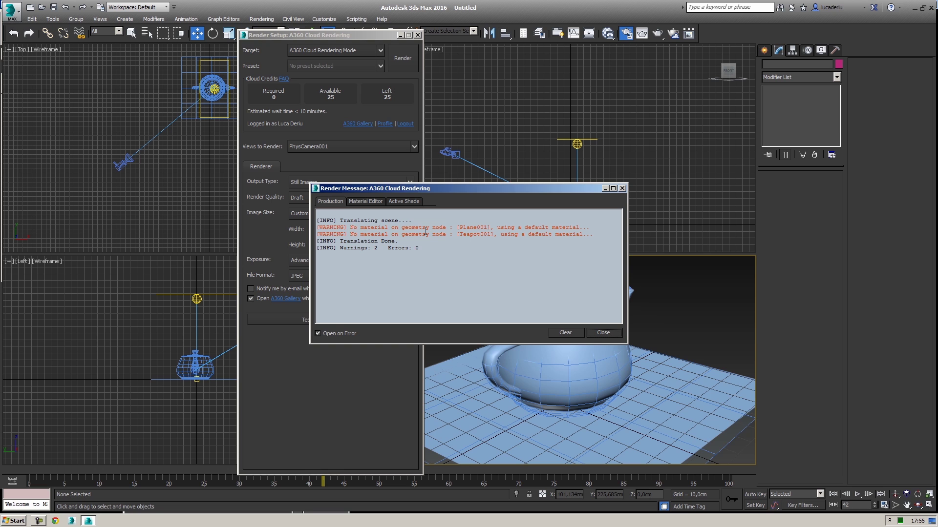
left_click(603, 333)
left_click_drag(672, 298, 562, 372)
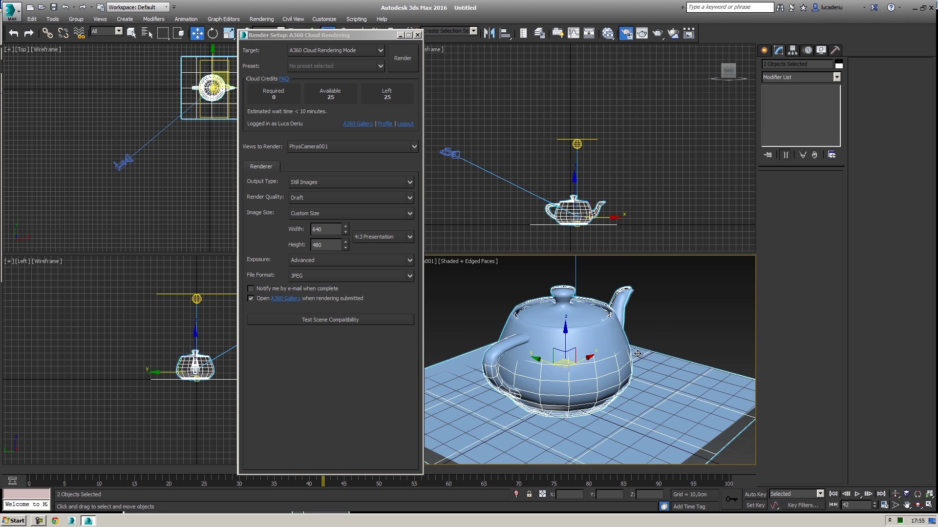
key("m")
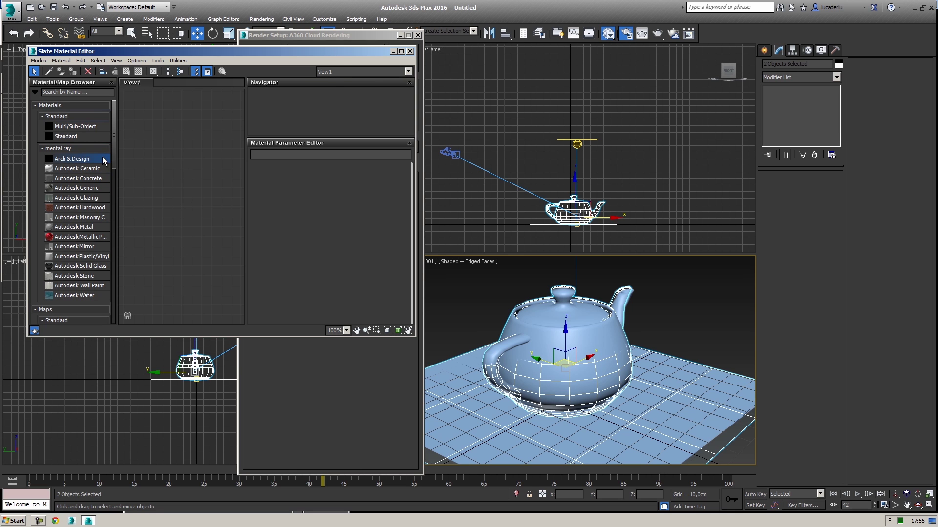
Add an Arch & Design node, Material #25, in the Slate editor for the teapot and plane.
left_click_drag(101, 158, 168, 177)
double_click(175, 122)
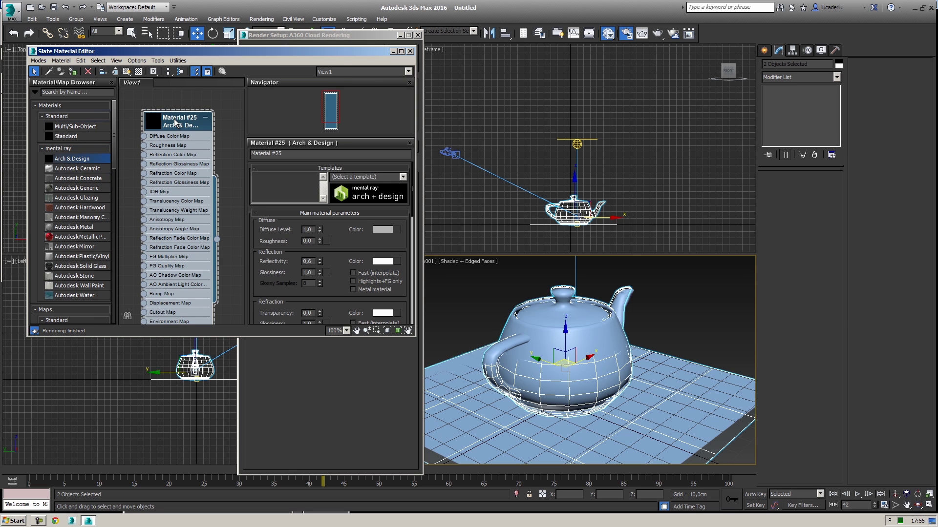
left_click_drag(174, 123, 159, 114)
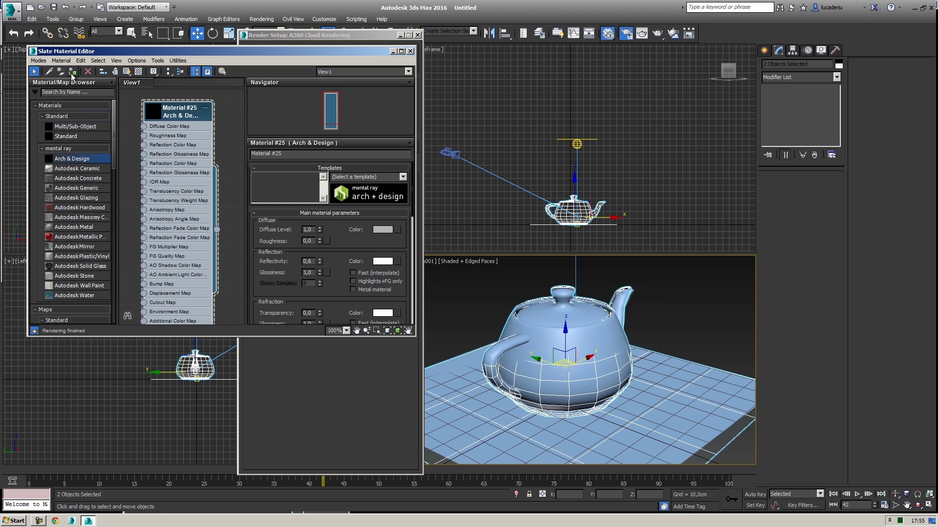
key("F3")
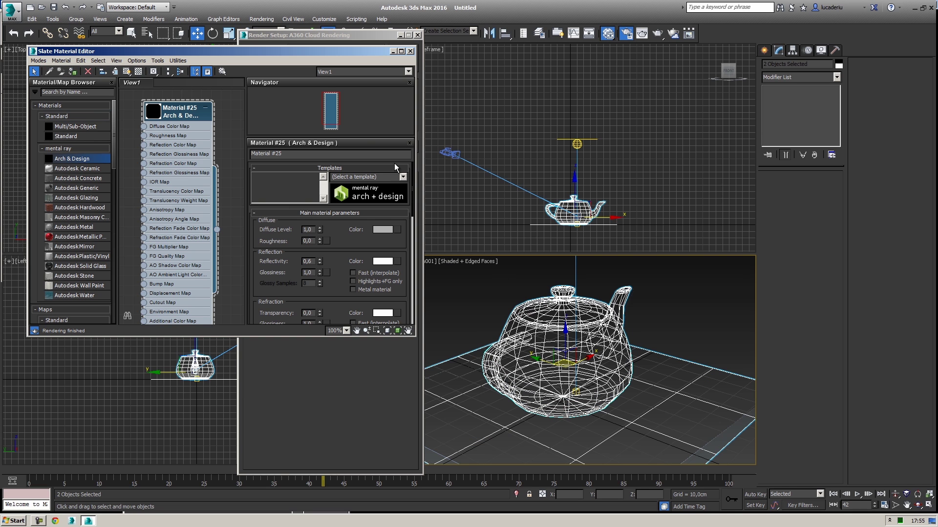
Rerun the A360 Test Scene Compatibility now that materials are added, and confirm 0 warnings and 0 errors.
left_click(410, 51)
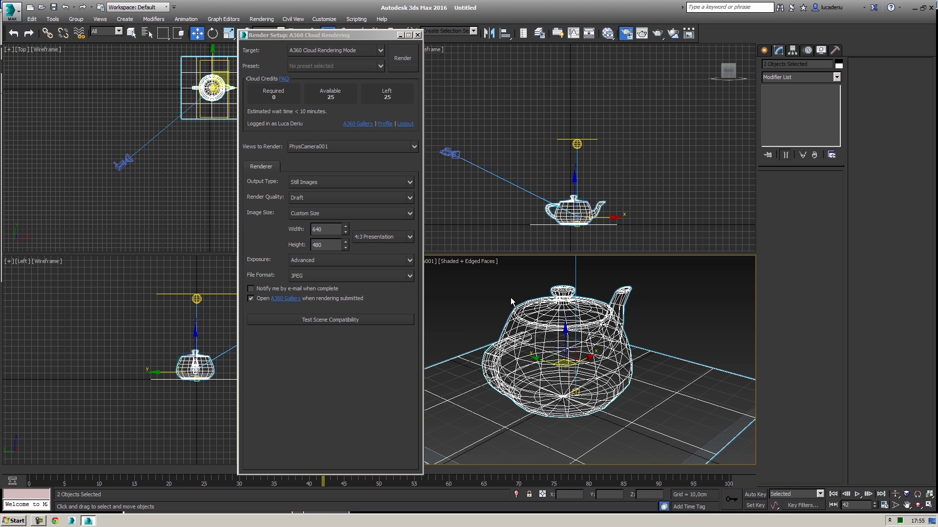
left_click(464, 308)
left_click(362, 320)
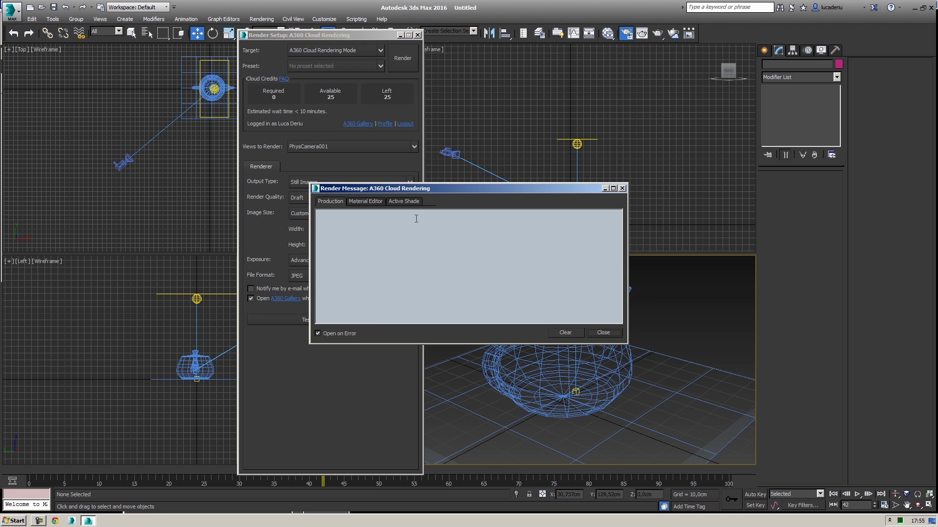
left_click_drag(350, 235, 418, 234)
left_click(355, 230)
left_click(409, 235)
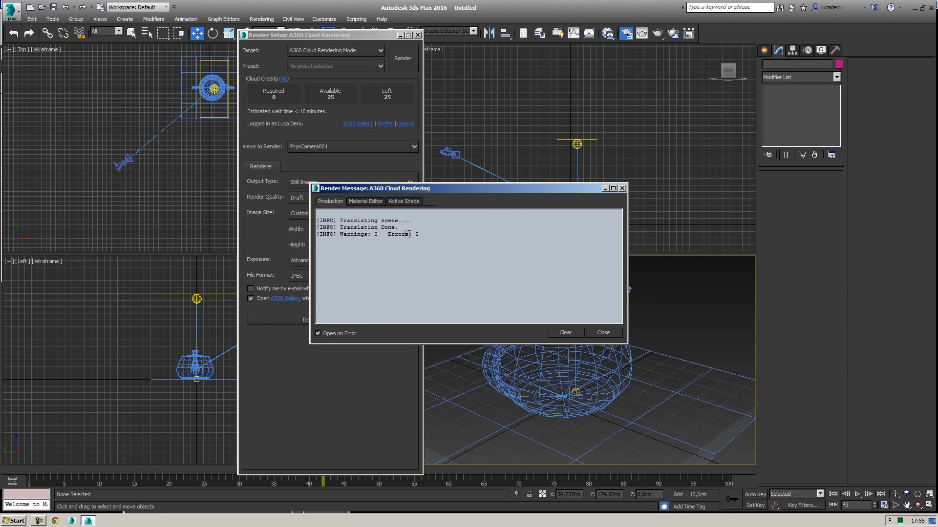
left_click(611, 332)
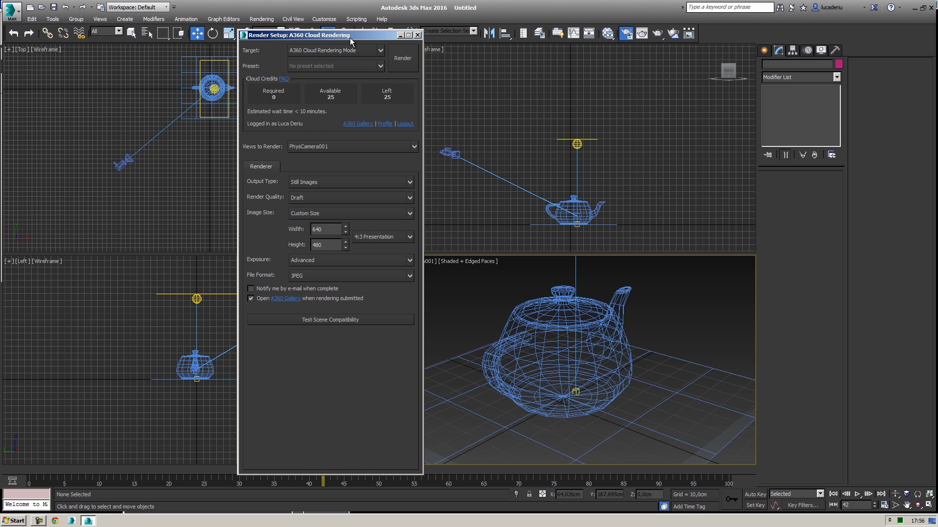
Set Render Setup's target to Production Rendering Mode with NVIDIA mental ray as the renderer.
left_click(328, 49)
left_click(300, 60)
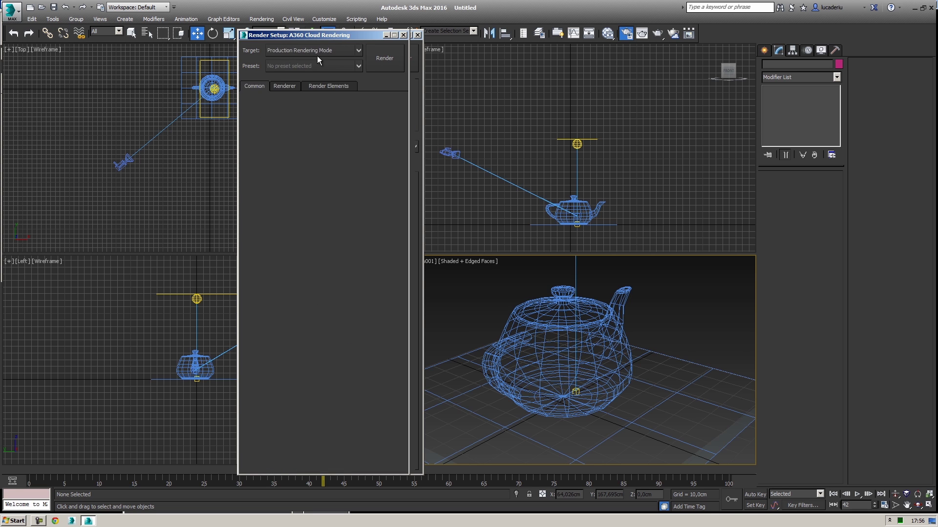
left_click(308, 82)
left_click(317, 100)
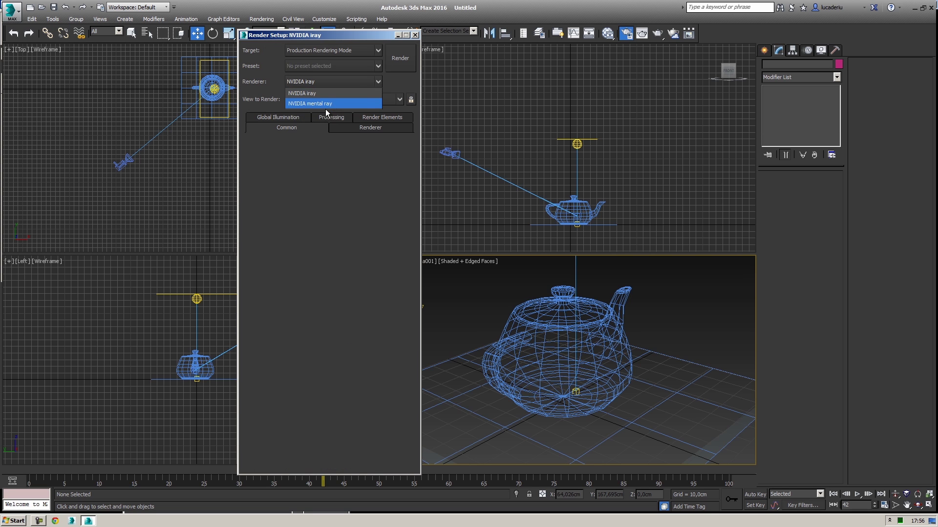
Review mental ray's sampling and algorithm settings, then the empty Render Elements list.
scroll(393, 147, "down", 3)
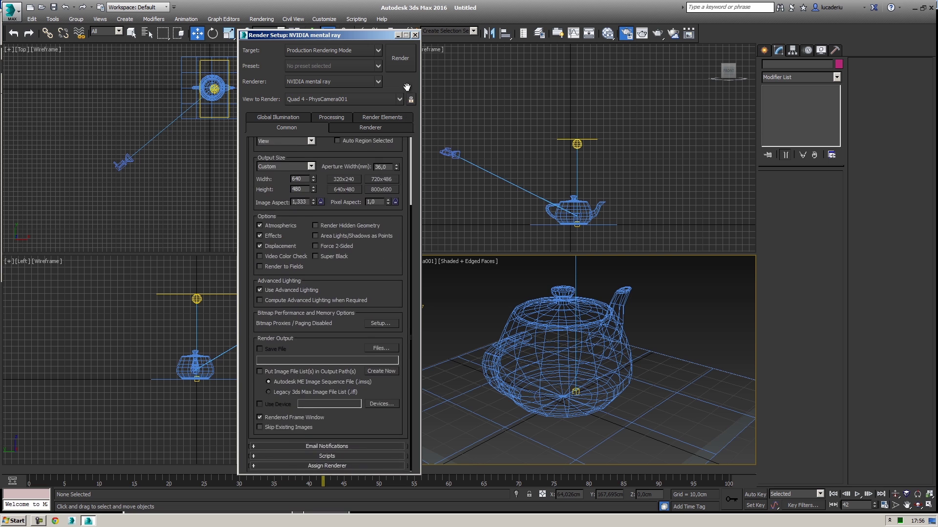
scroll(386, 141, "up", 3)
left_click(370, 128)
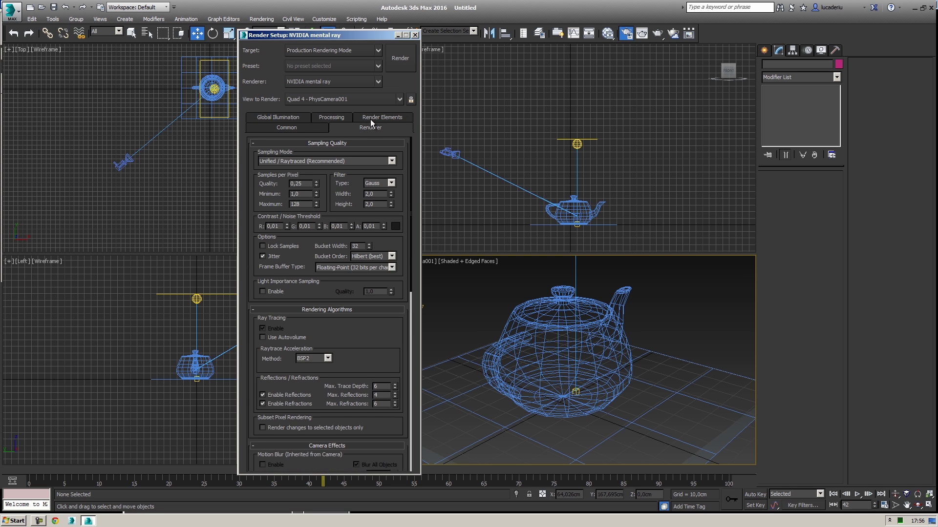
left_click_drag(404, 176, 405, 62)
scroll(342, 220, "up", 5)
left_click(367, 116)
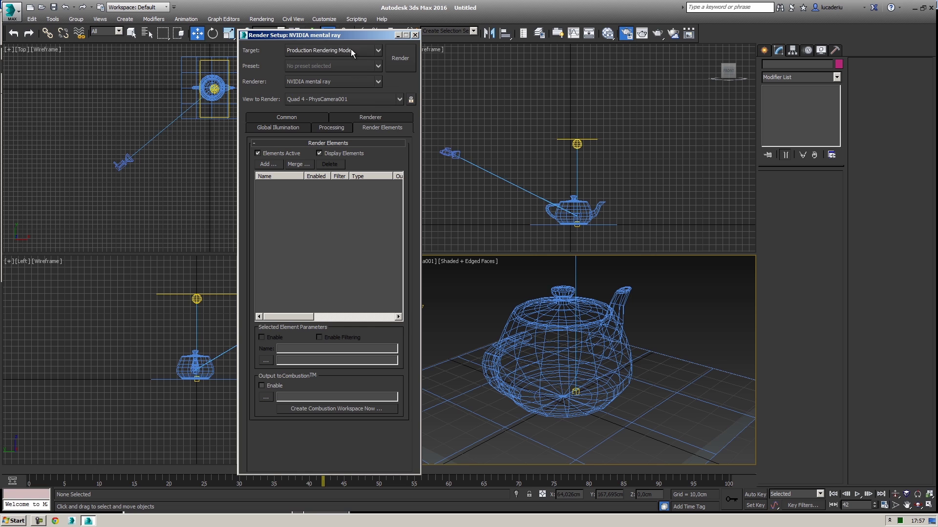
left_click_drag(369, 34, 325, 37)
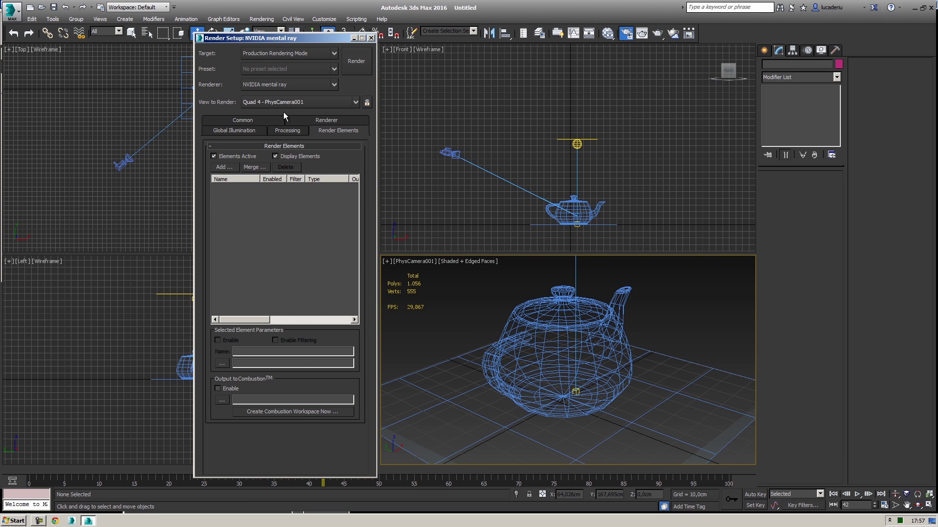
Dismiss Render Setup, make the PhysCamera001 view the active viewport, and bring up the Scripting menu.
left_click(371, 37)
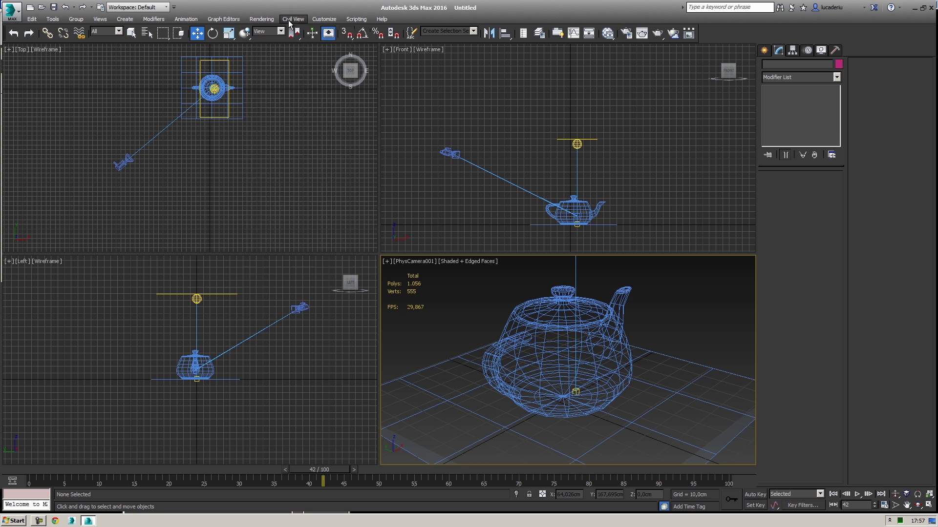
left_click(261, 19)
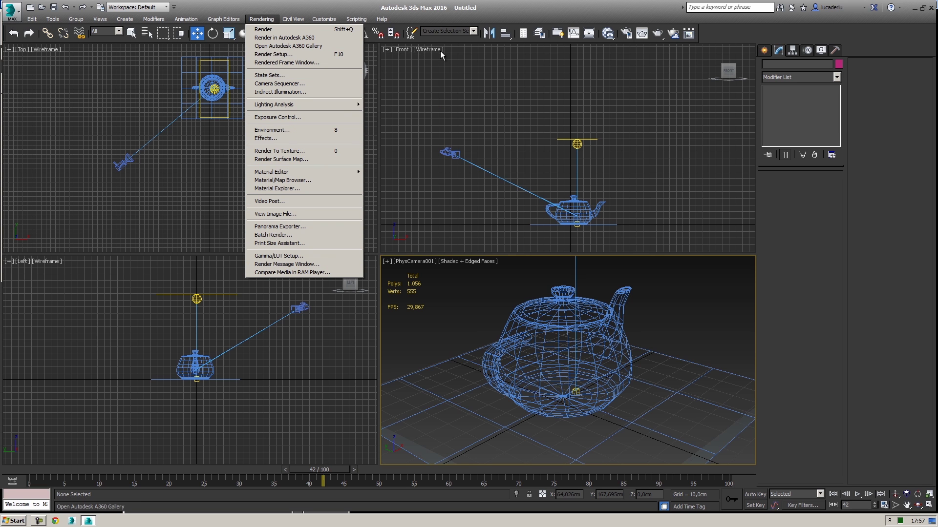
left_click(400, 141)
left_click(479, 305)
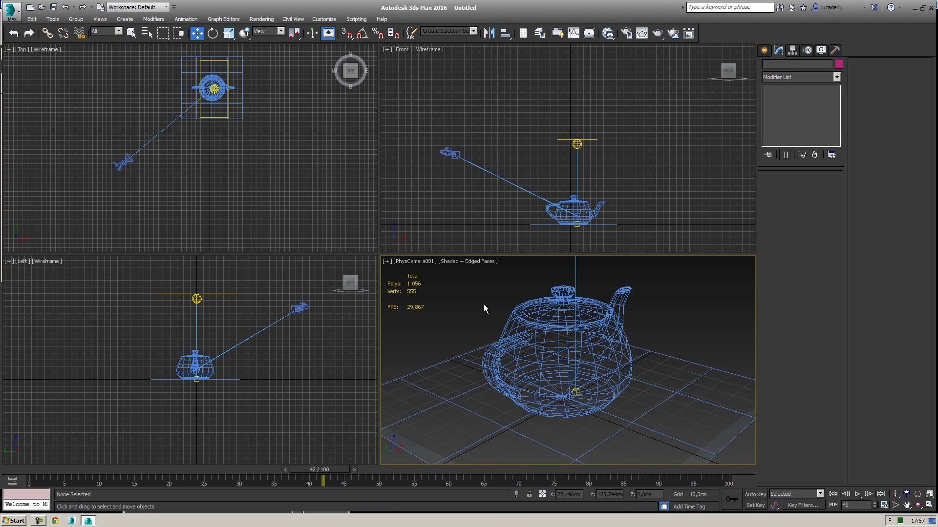
left_click(360, 20)
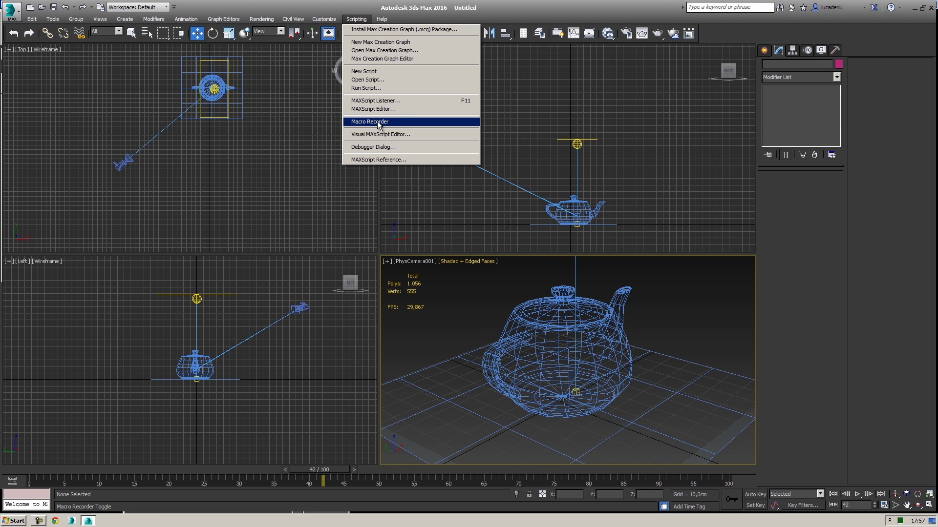
left_click(376, 73)
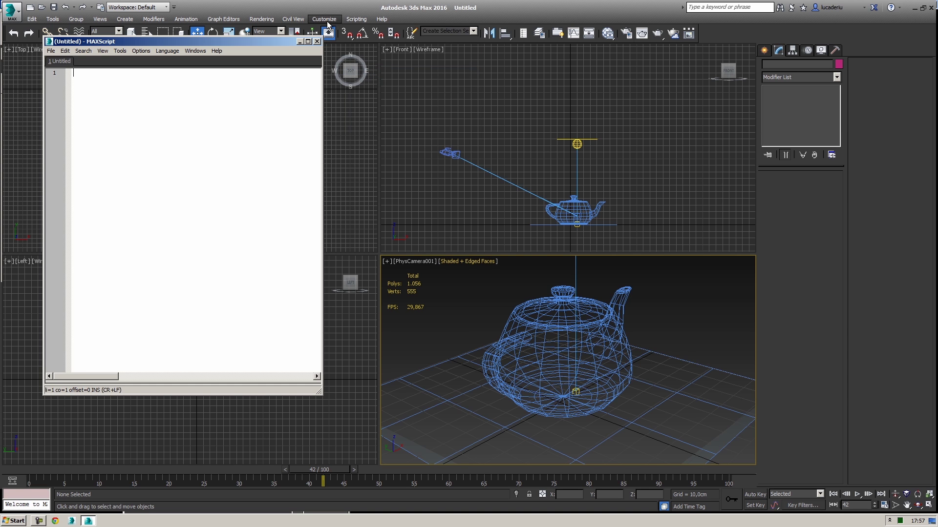
left_click(356, 20)
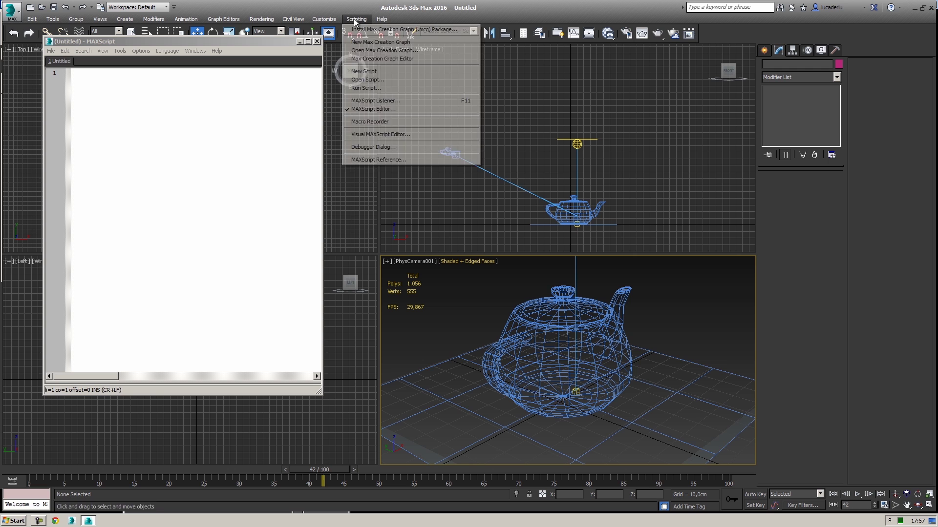
left_click(369, 134)
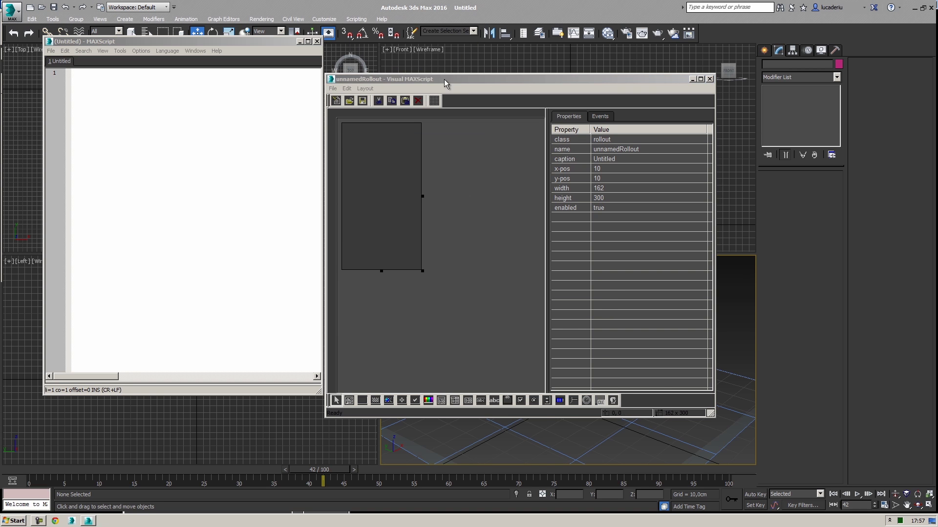
left_click_drag(446, 79, 278, 96)
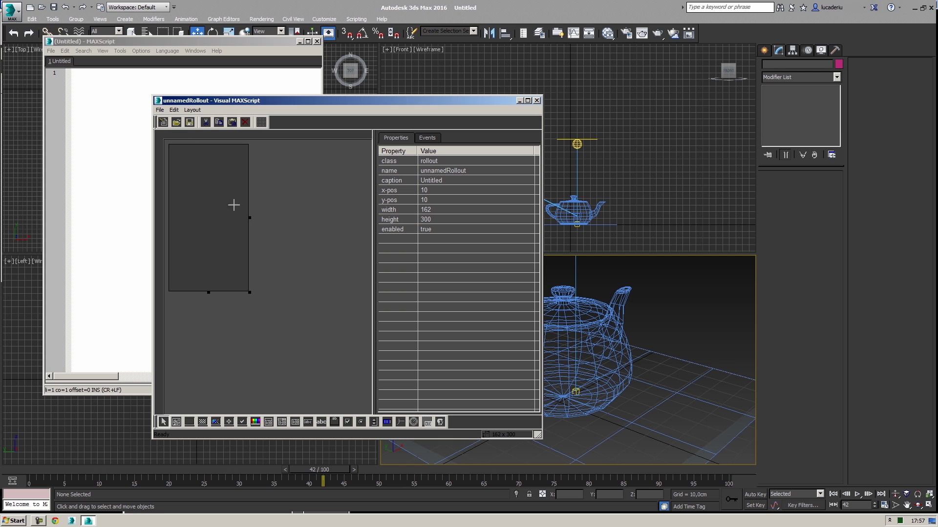
left_click(293, 421)
left_click(115, 88)
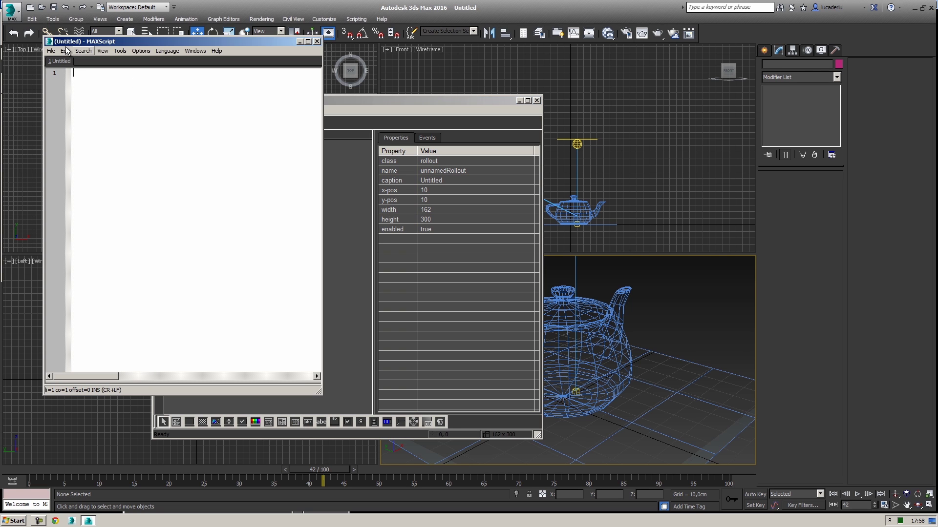
left_click(495, 101)
left_click(537, 100)
left_click(317, 41)
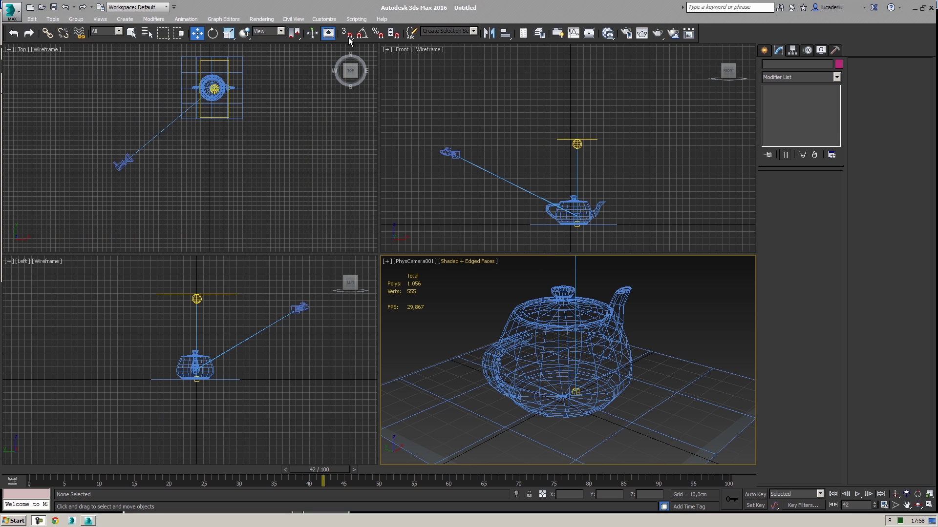
left_click(357, 19)
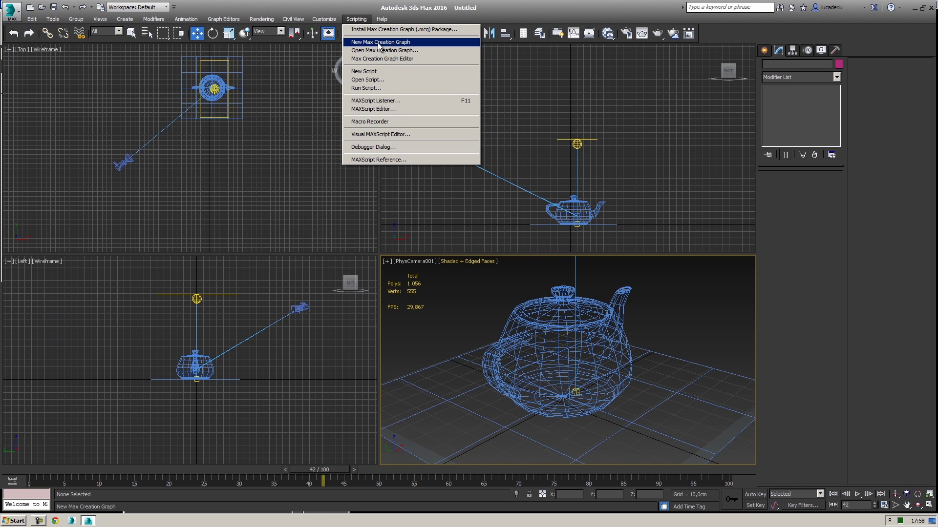
Start a new Max Creation Graph and add a FieldOfView node from the 3ds Max Camera operators.
left_click(409, 43)
left_click_drag(410, 50, 429, 55)
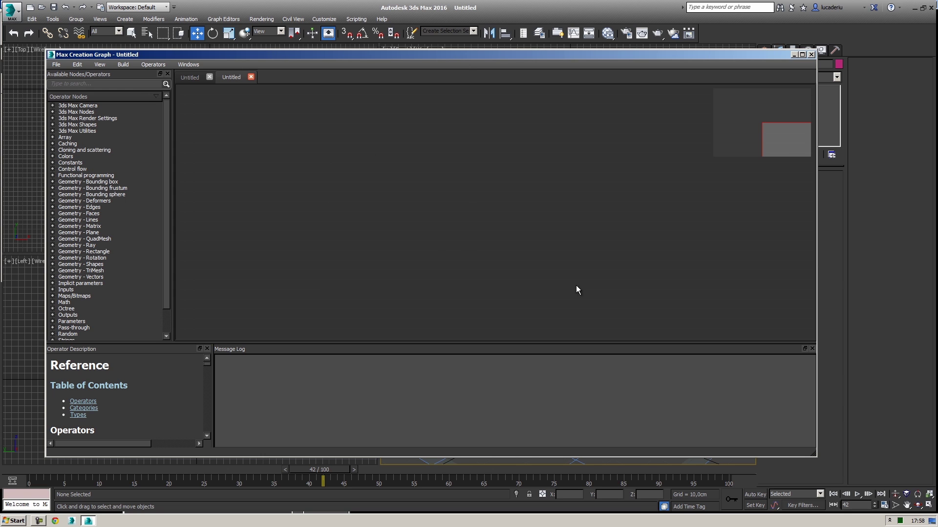
left_click_drag(78, 106, 190, 145)
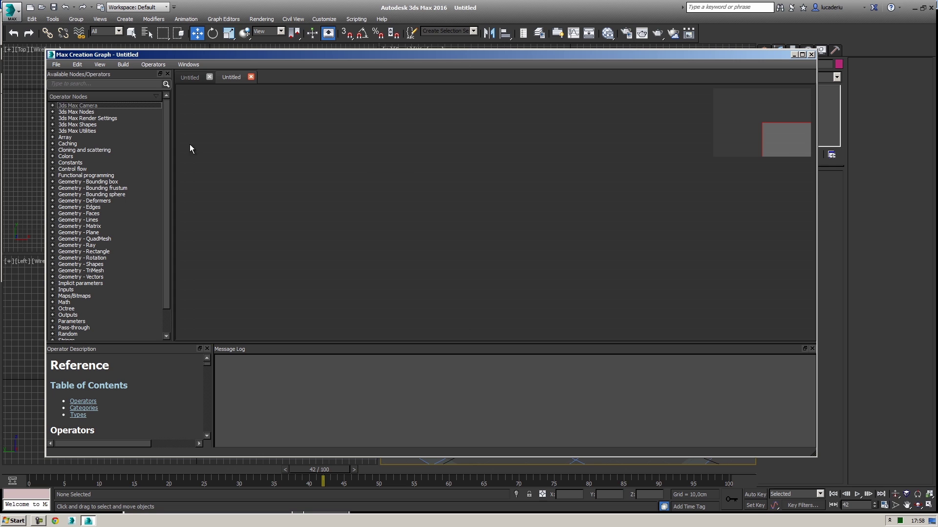
left_click(53, 106)
left_click_drag(80, 112, 291, 95)
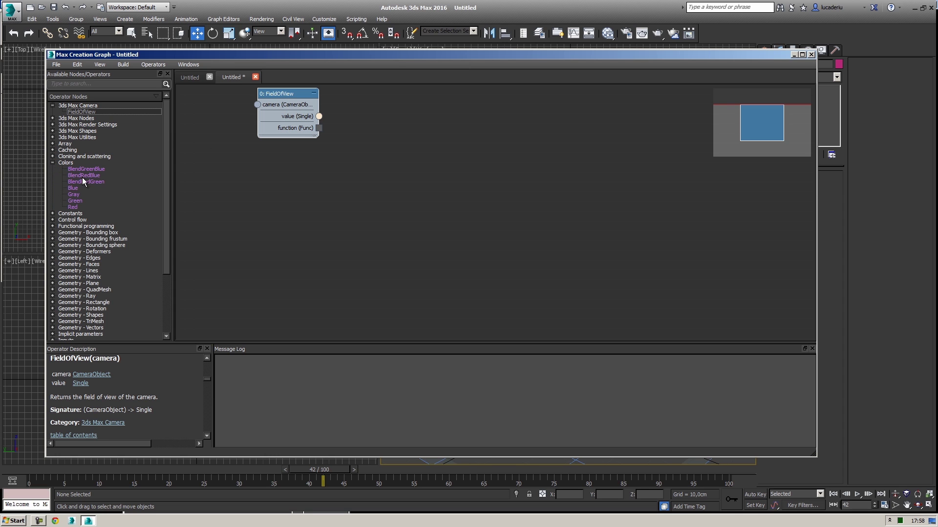
Add Blue and Green color nodes and a False constant node, nudging False down-left.
left_click(53, 163)
left_click_drag(73, 188, 347, 315)
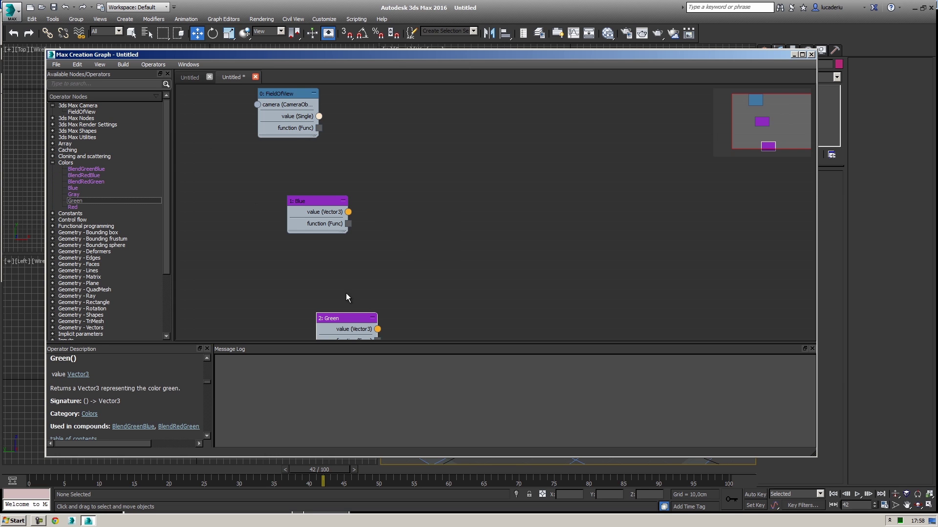
left_click(53, 219)
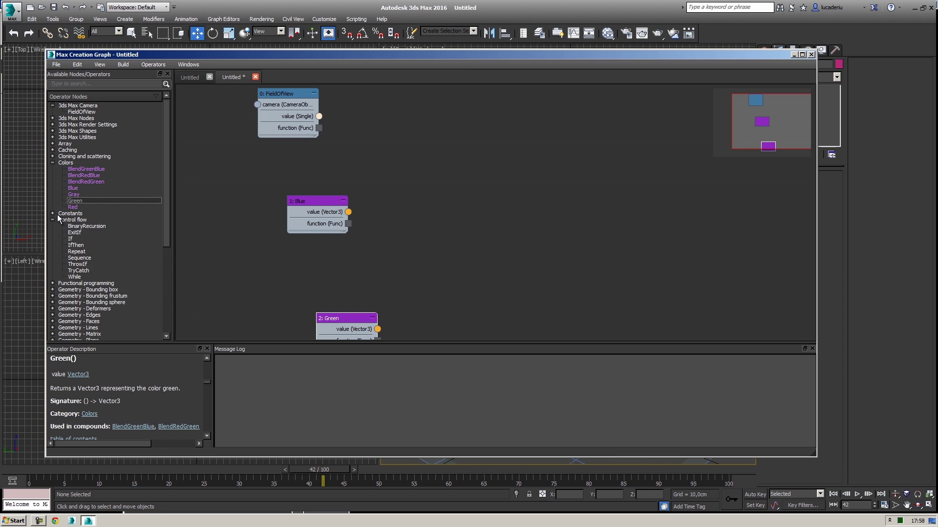
left_click(53, 214)
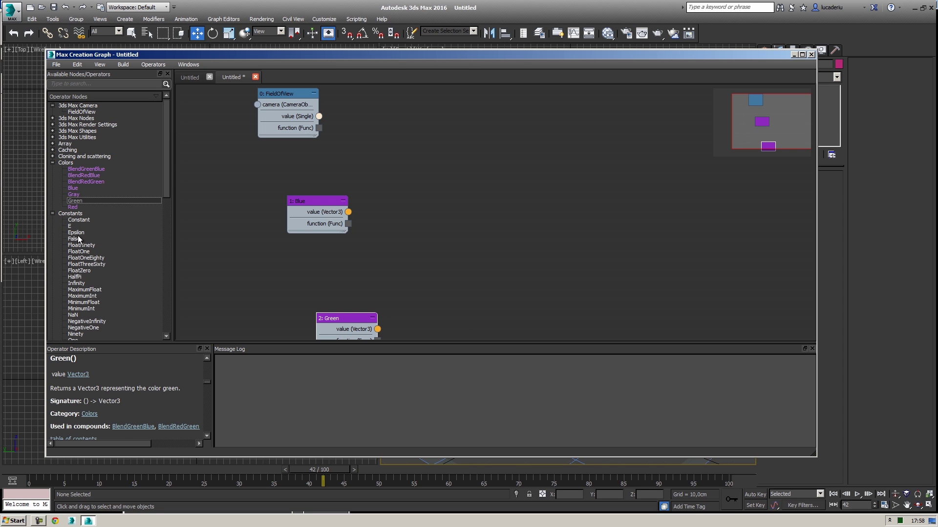
left_click_drag(75, 239, 456, 138)
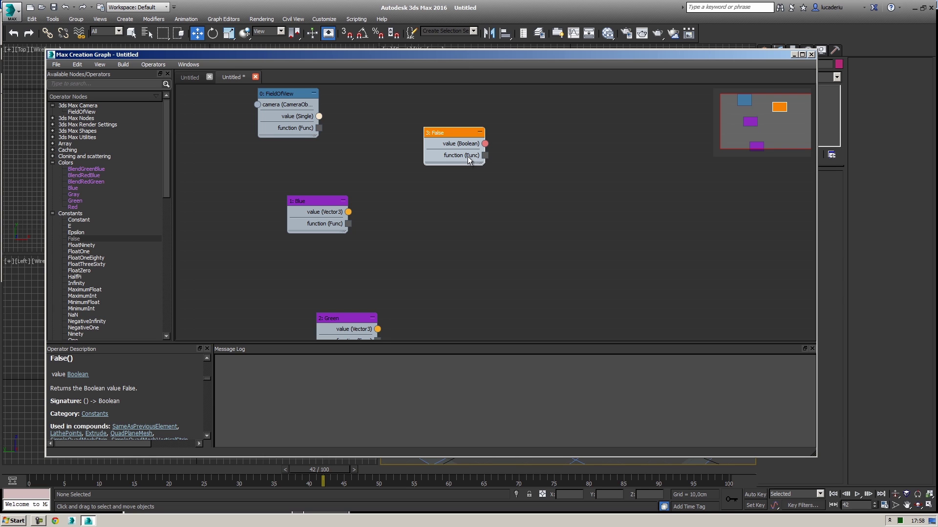
left_click_drag(458, 143, 449, 163)
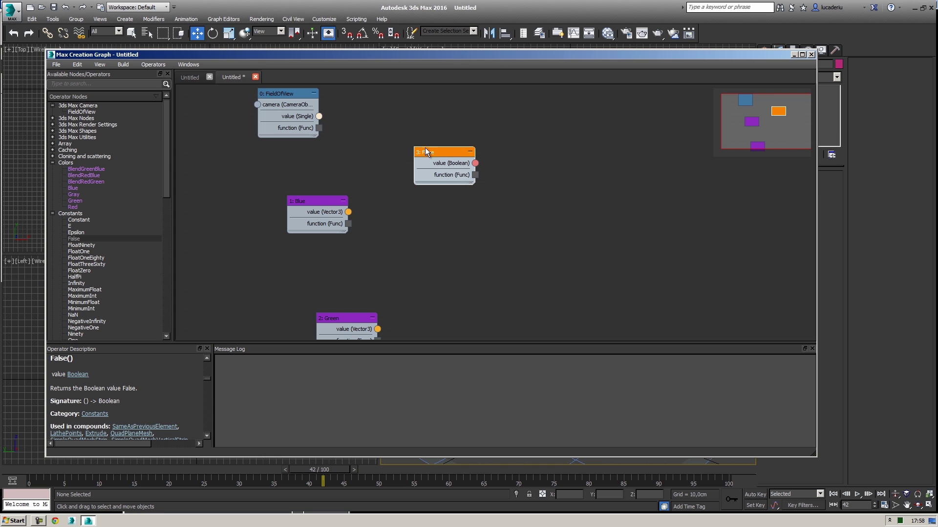
left_click(56, 63)
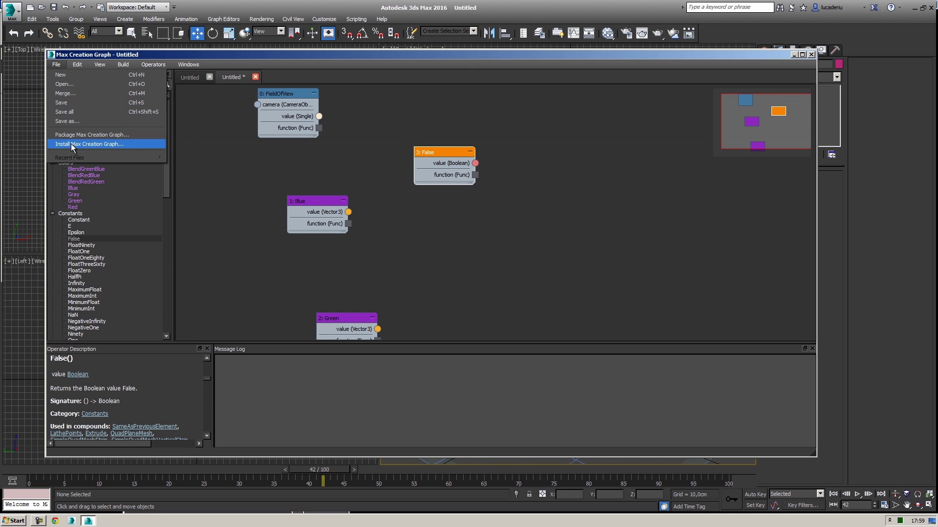
Leave the File menu unused and drop the False node down beside the Blue node.
left_click(296, 186)
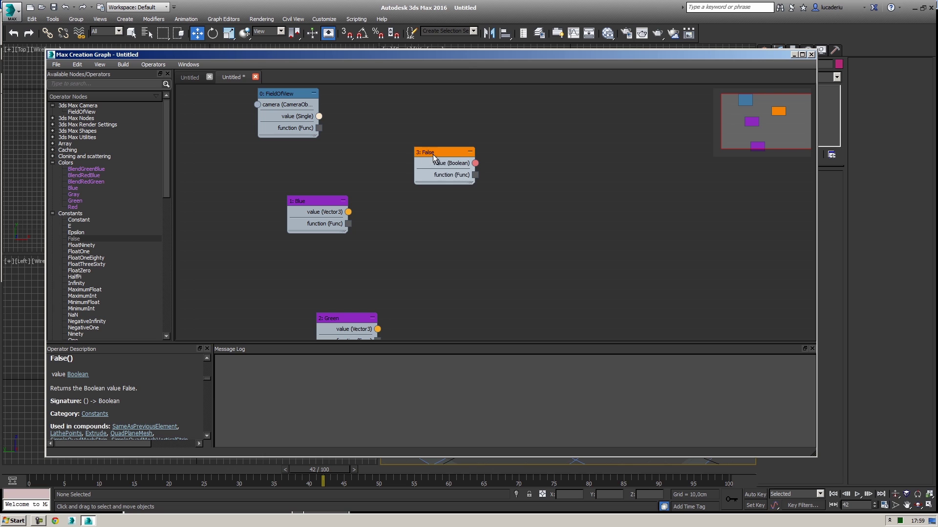
left_click_drag(433, 154, 423, 193)
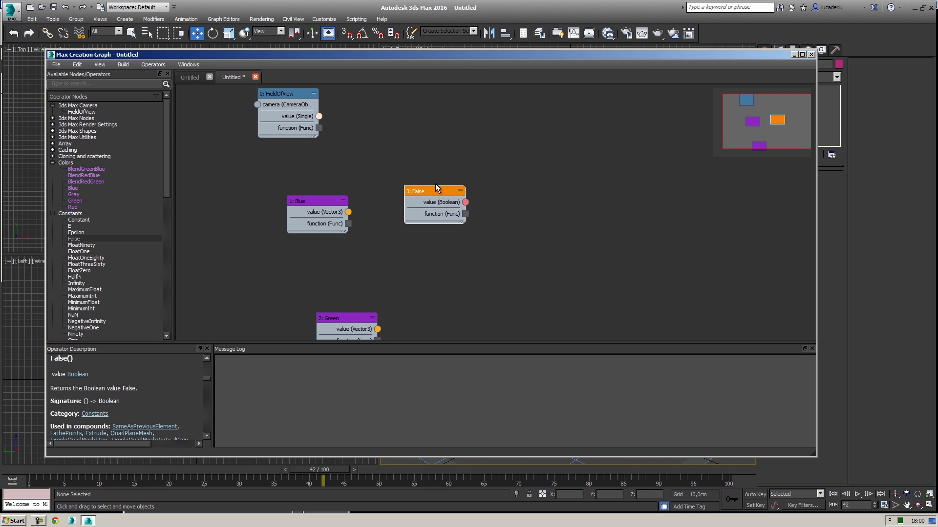